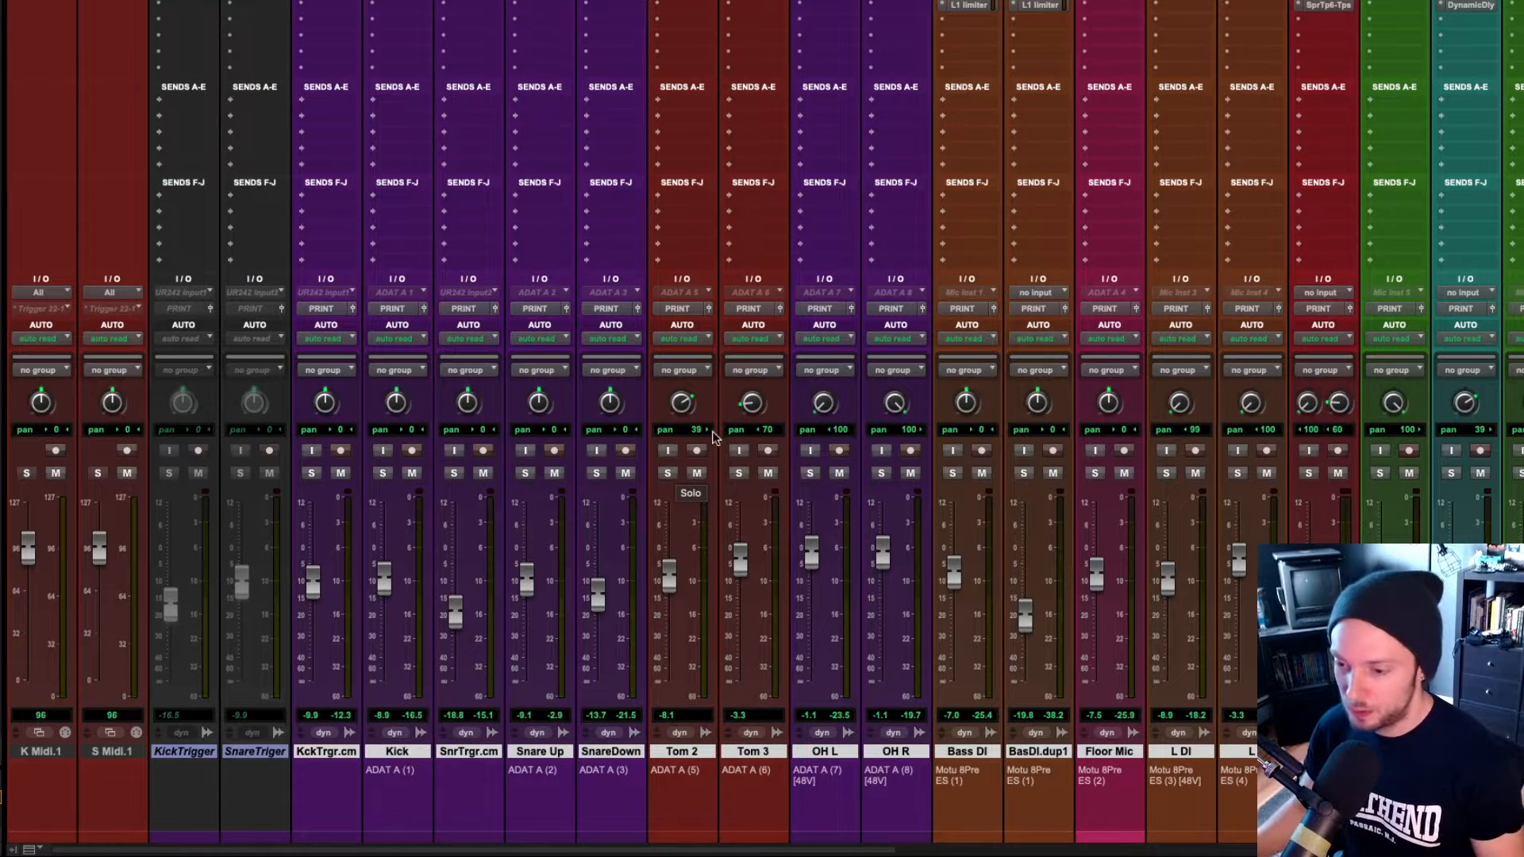
- Select only the drum tracks from KckTrgr.cm through OH R
{"action": "left_click", "coordinate": [344, 754]}
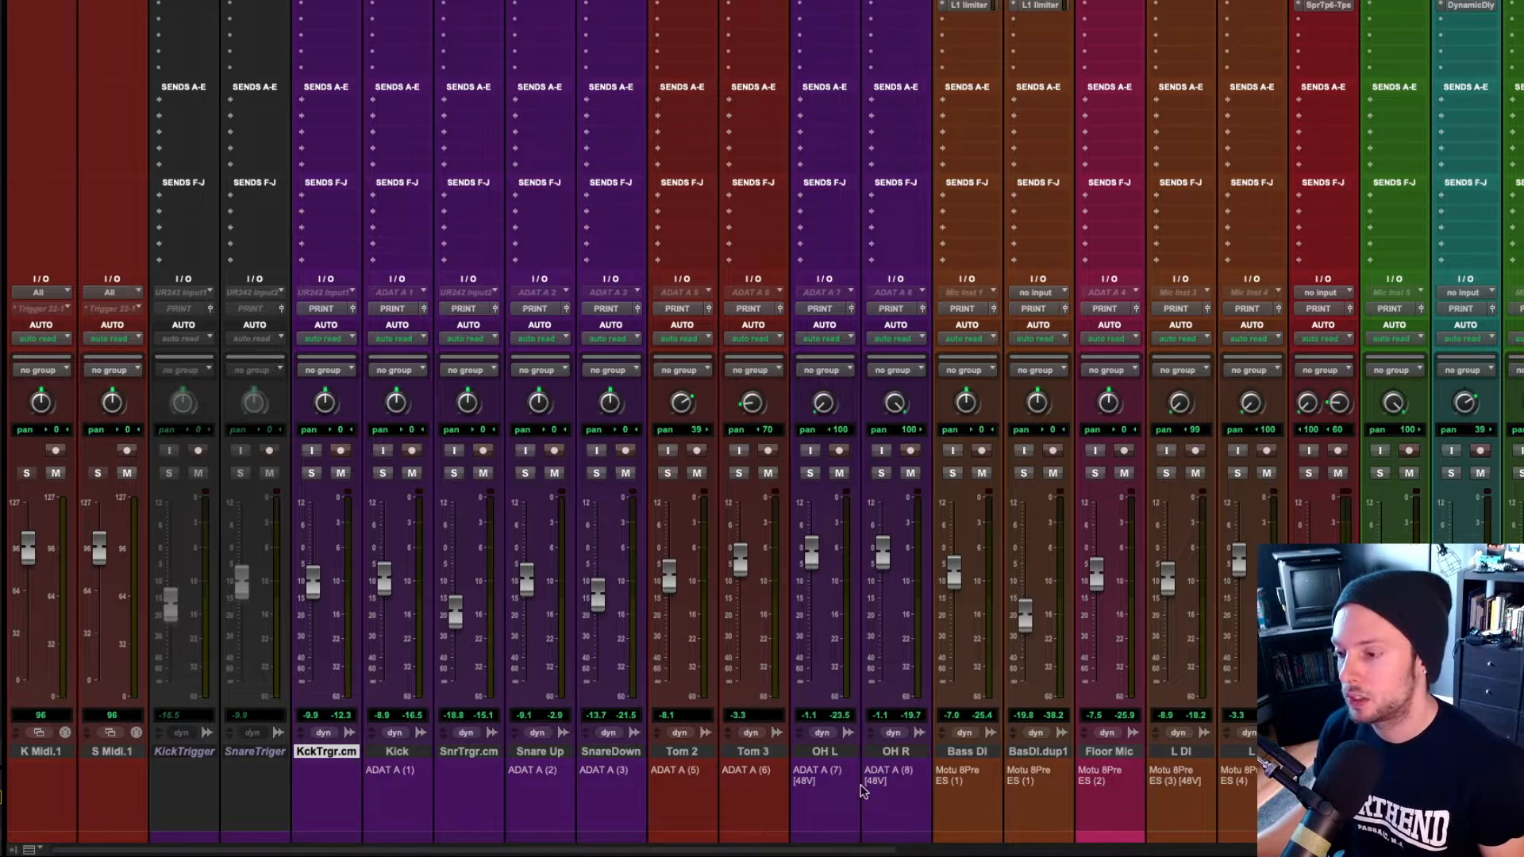
{"action": "left_click", "coordinate": [887, 754]}
{"action": "left_click", "coordinate": [332, 751], "text": "shift"}
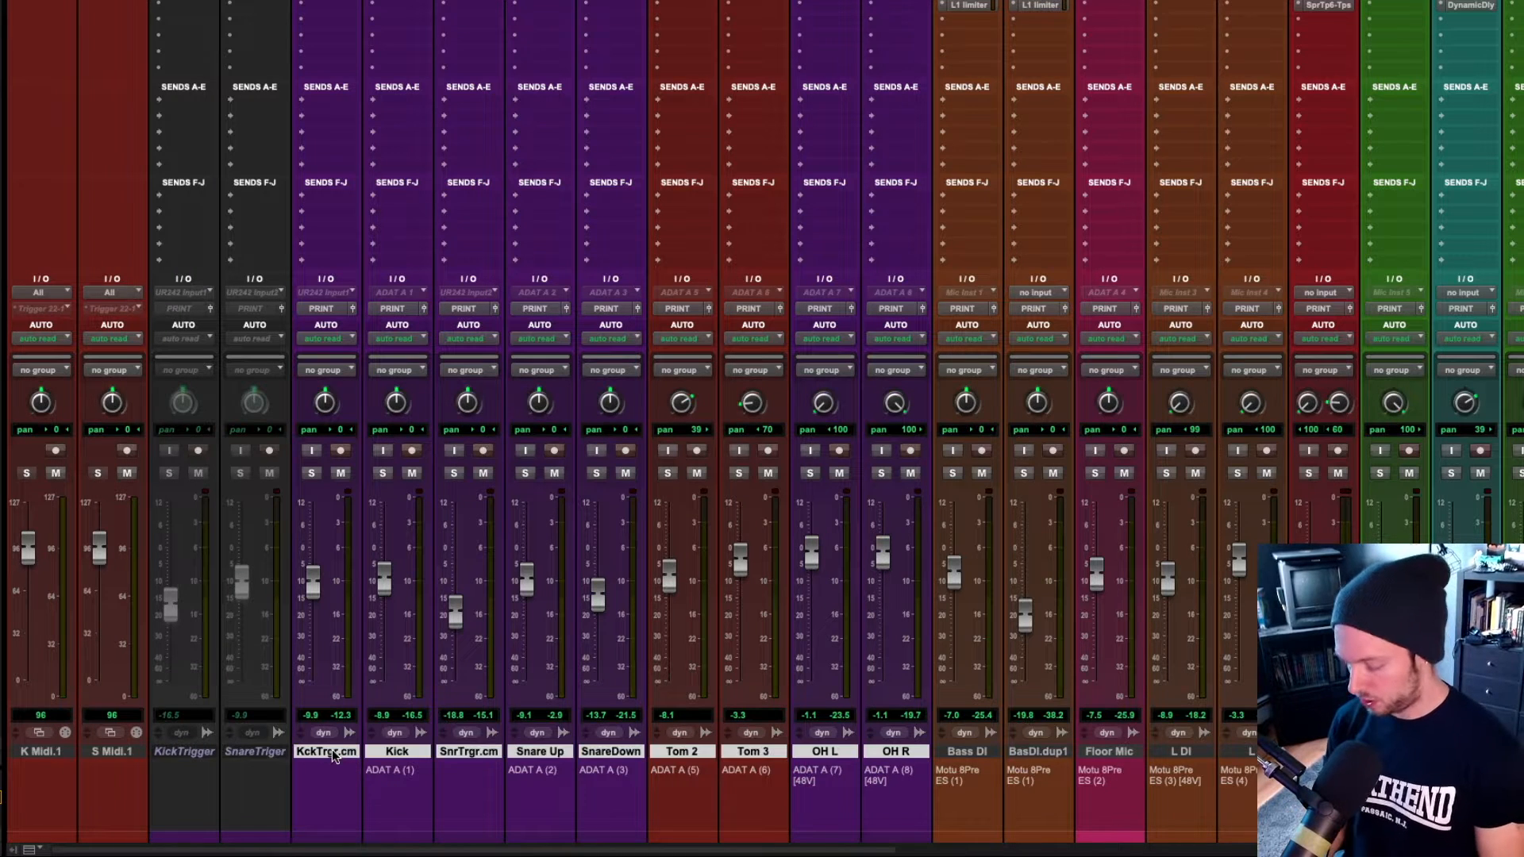
- Create one new stereo Aux Input track with Samples as its timebase
{"action": "key", "text": "super+shift+n"}
{"action": "key", "text": "super+Down"}
{"action": "key", "text": "super+Down"}
{"action": "key", "text": "super+Down"}
{"action": "key", "text": "super+Up"}
{"action": "key", "text": "super+Up"}
{"action": "key", "text": "super+Up"}
{"action": "key", "text": "super+Down"}
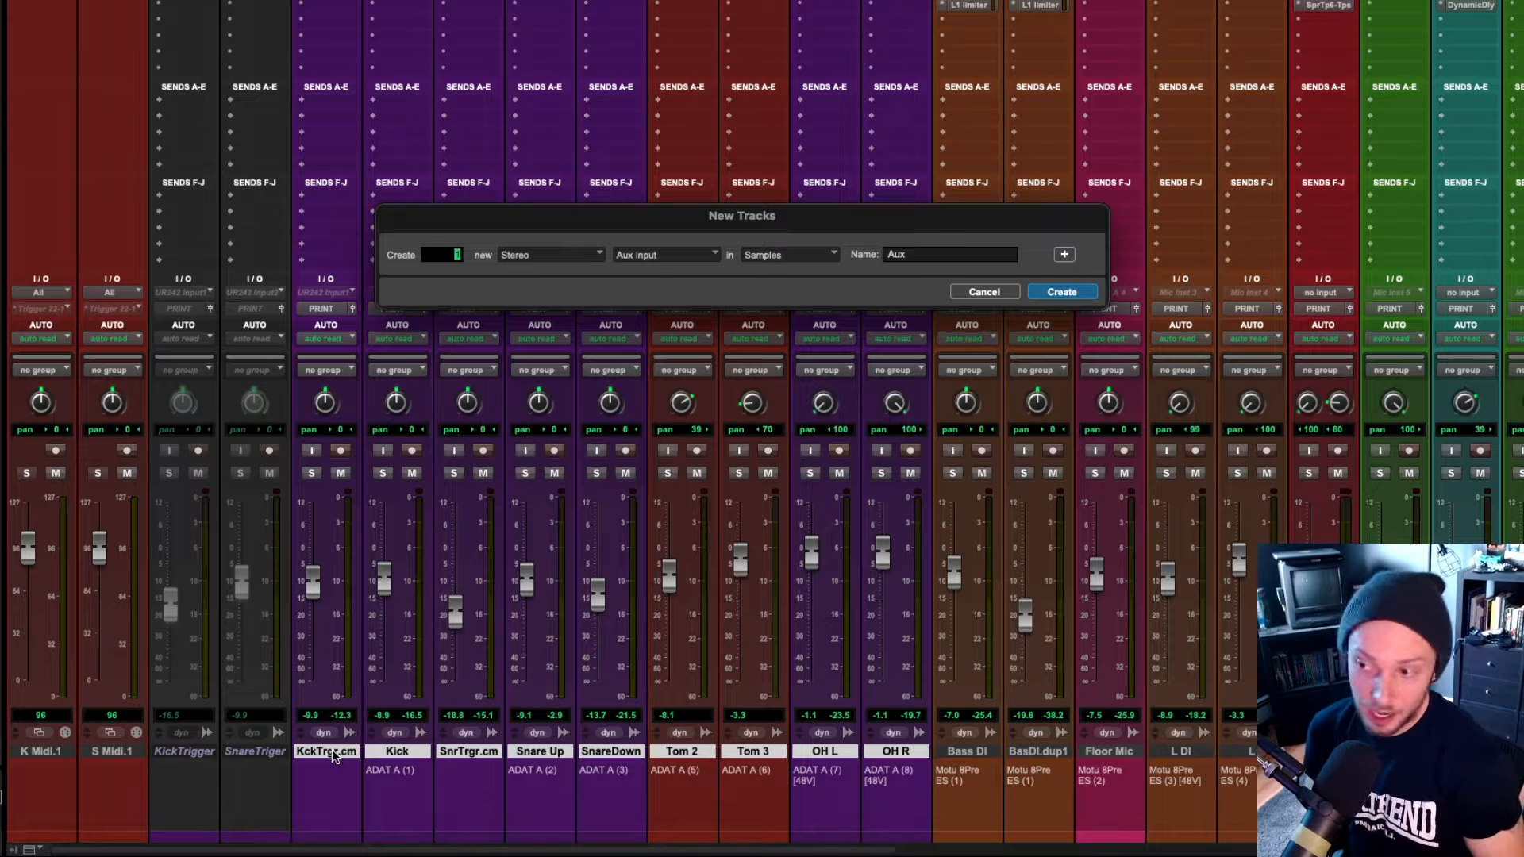
{"action": "key", "text": "Return"}
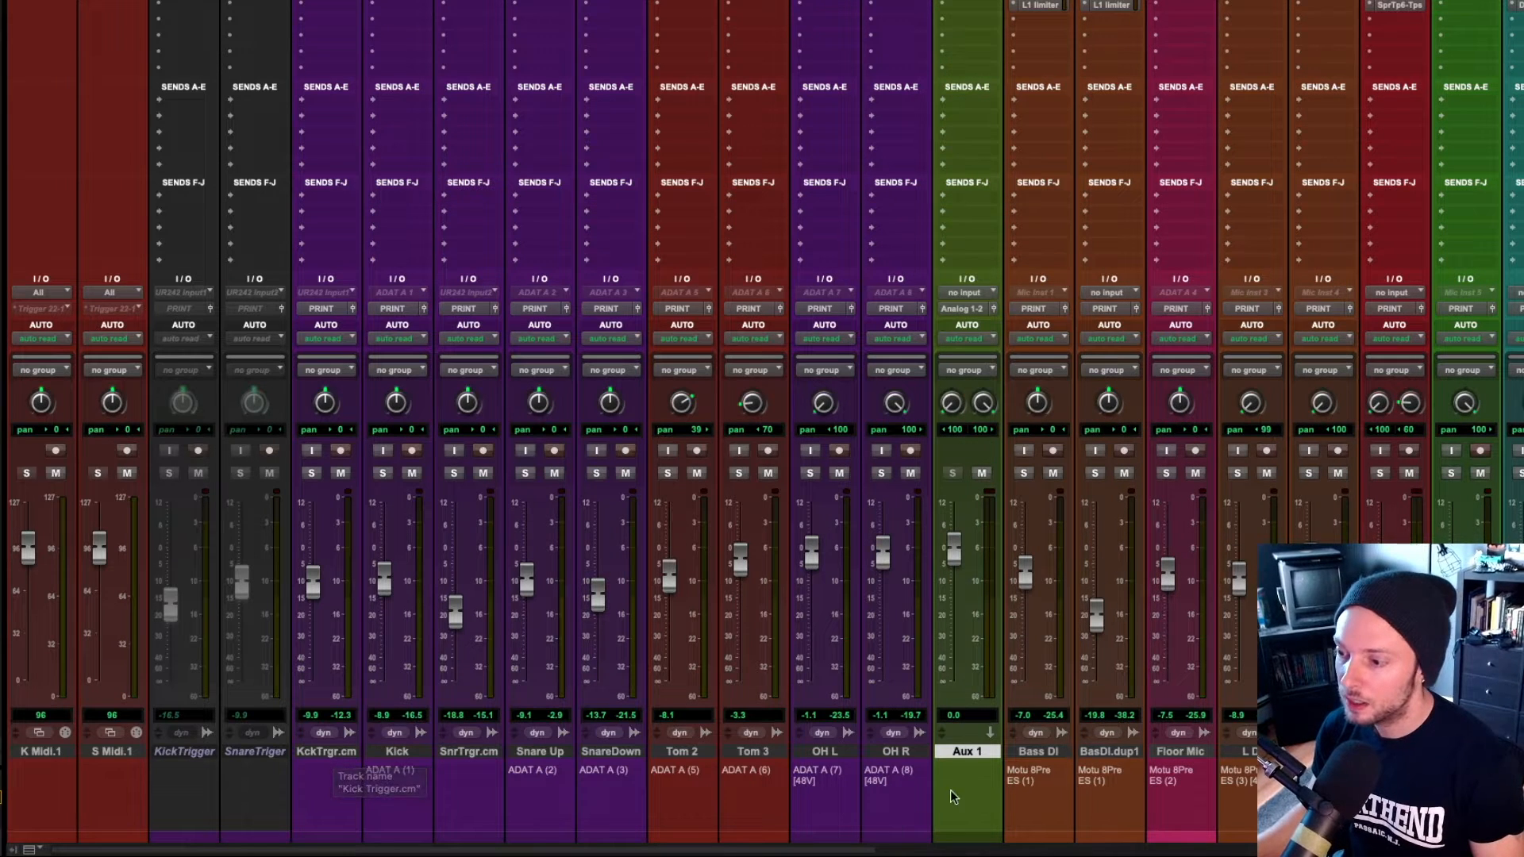
- Rename the new aux track as Drums and set its input to the Drums (Stereo) bus
{"action": "double_click", "coordinate": [970, 753]}
{"action": "type", "text": "Drums"}
{"action": "key", "text": "Return"}
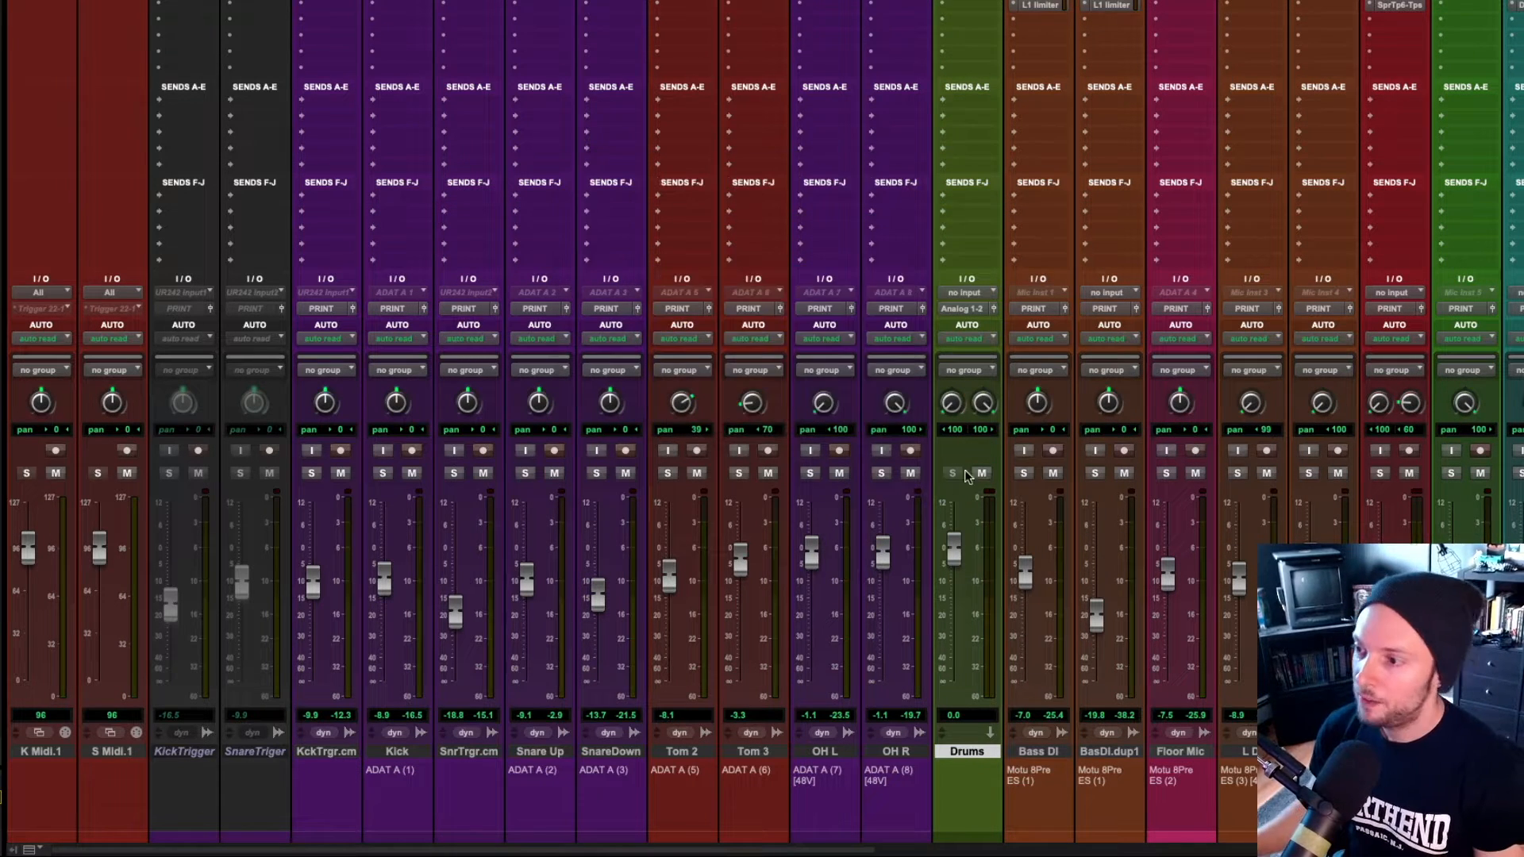
{"action": "left_click", "coordinate": [969, 294]}
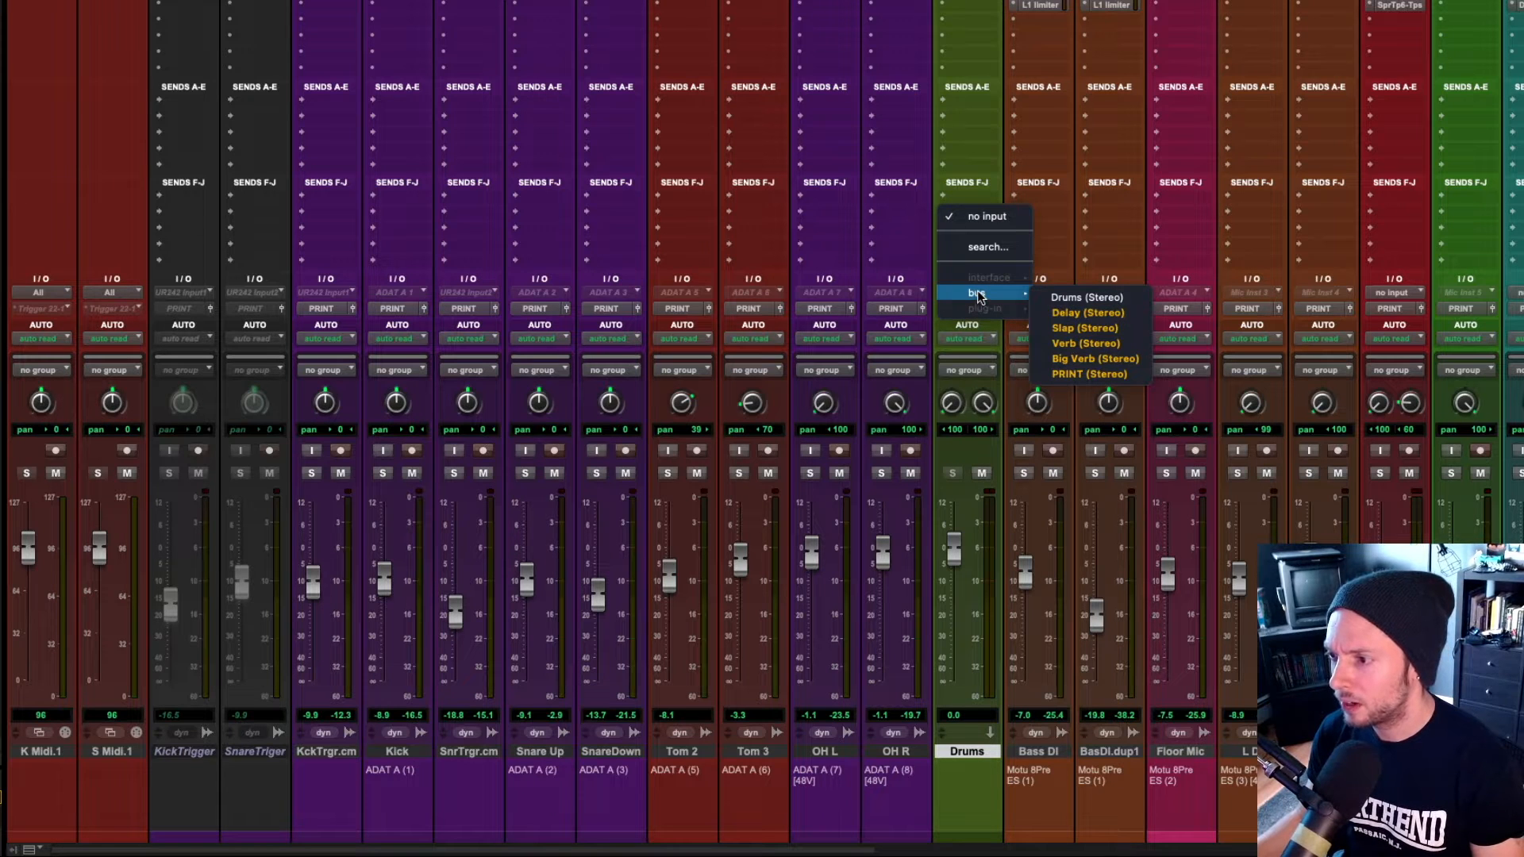
{"action": "left_click", "coordinate": [1056, 298]}
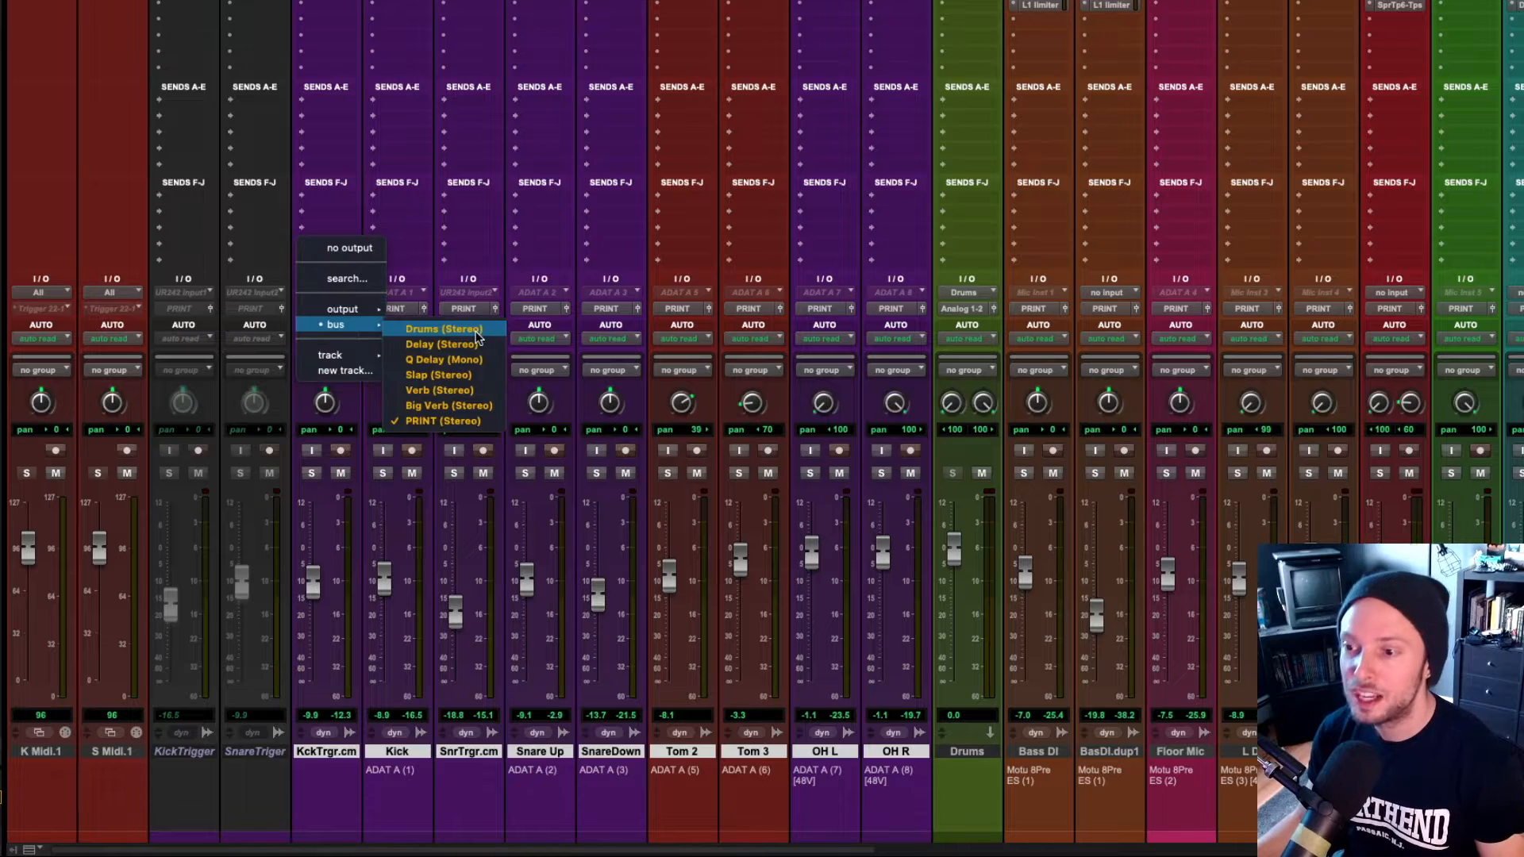
- Route all selected drum tracks' outputs to the Drums (Stereo) bus, and solo those tracks during playback
{"action": "left_click", "coordinate": [476, 331], "text": "alt+shift"}
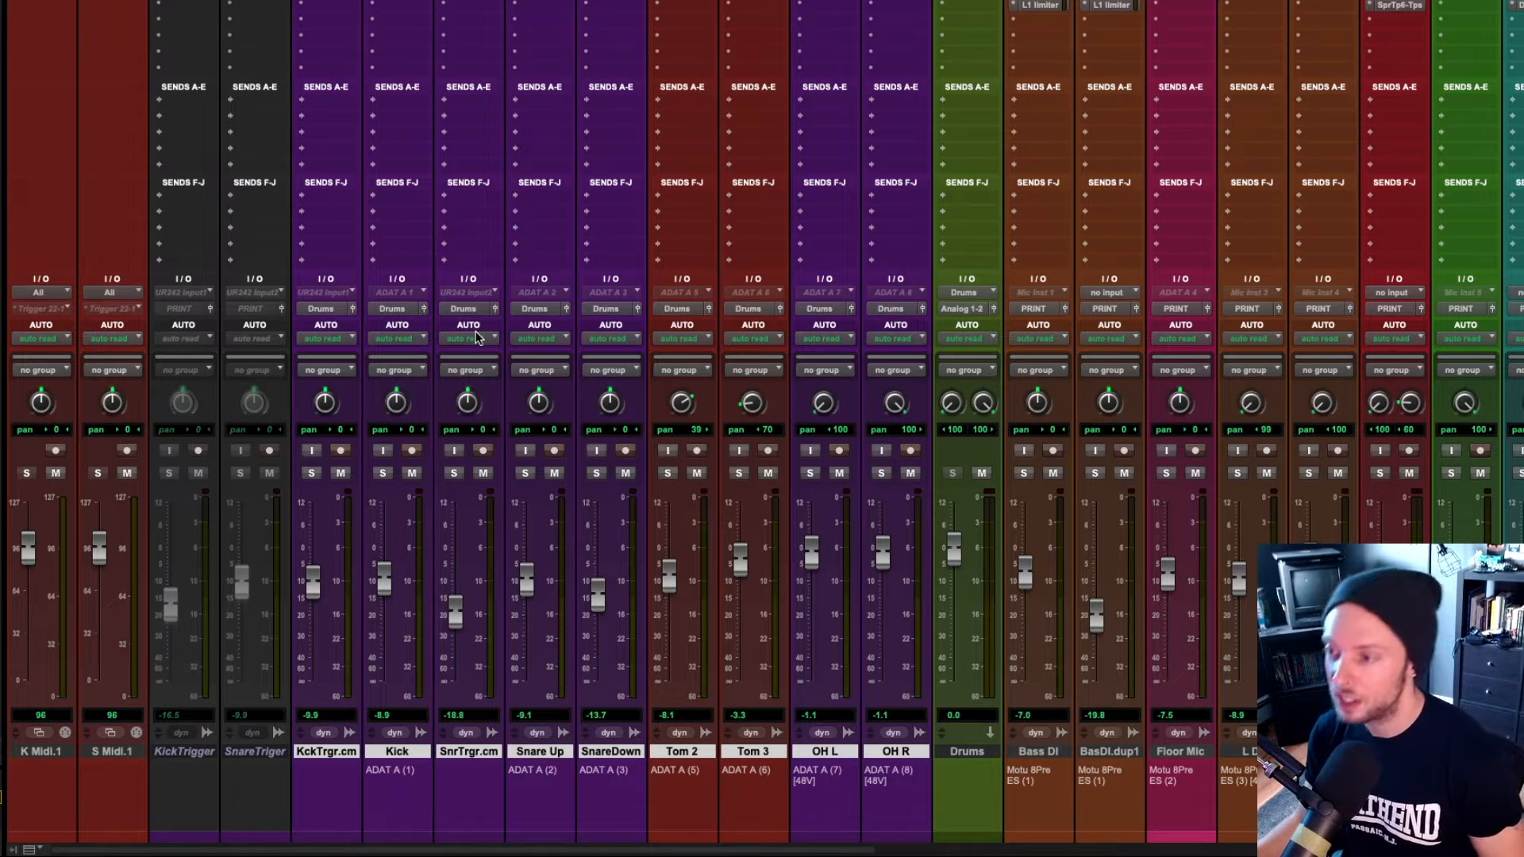
{"action": "scroll", "coordinate": [673, 351], "scroll_direction": "up", "scroll_amount": 3}
{"action": "scroll", "coordinate": [673, 351], "scroll_direction": "down", "scroll_amount": 3}
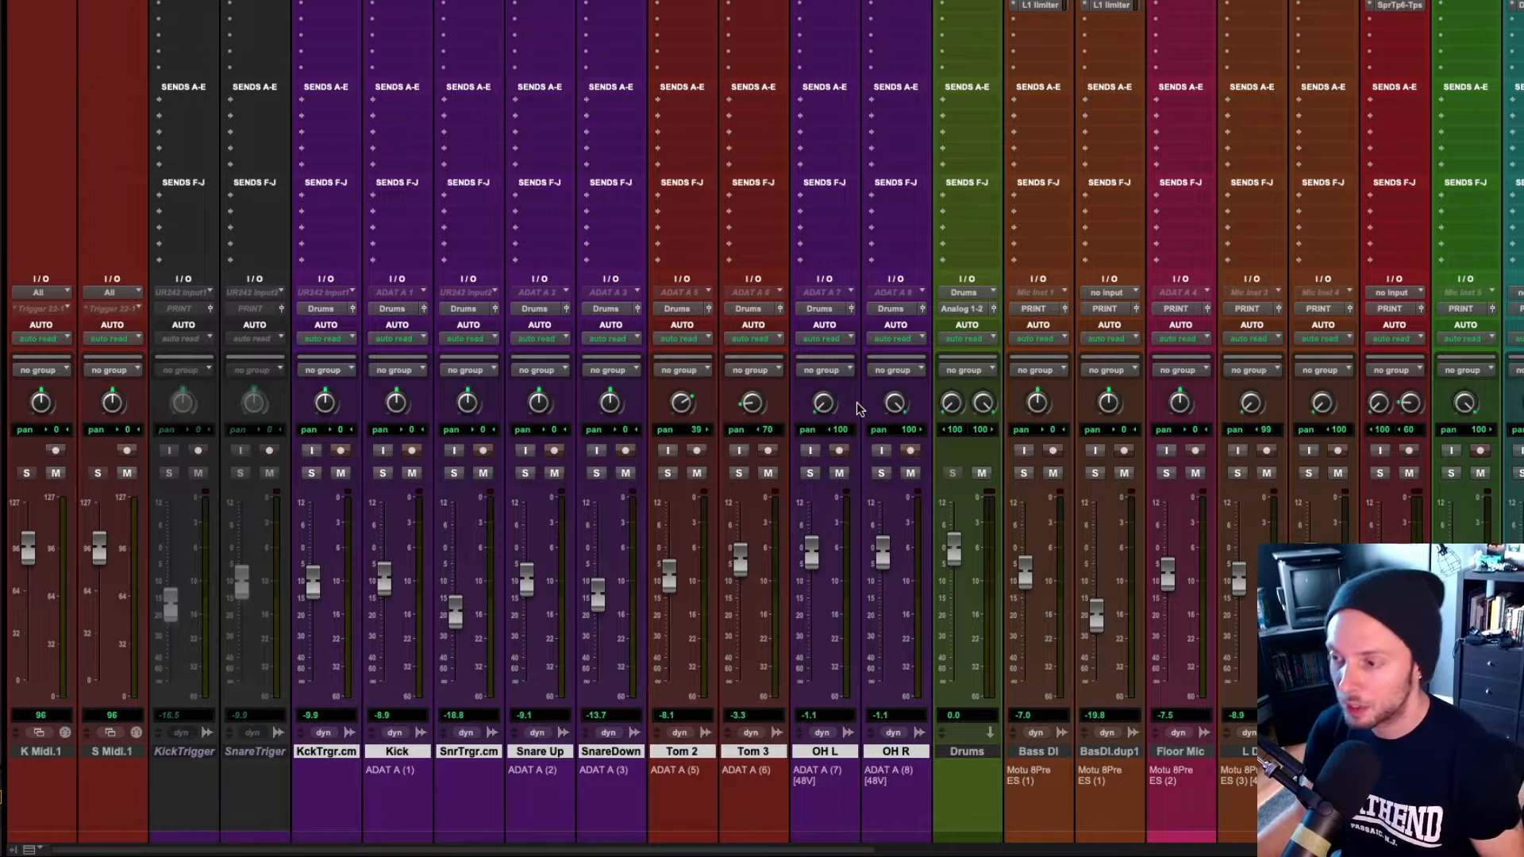
{"action": "key", "text": "space"}
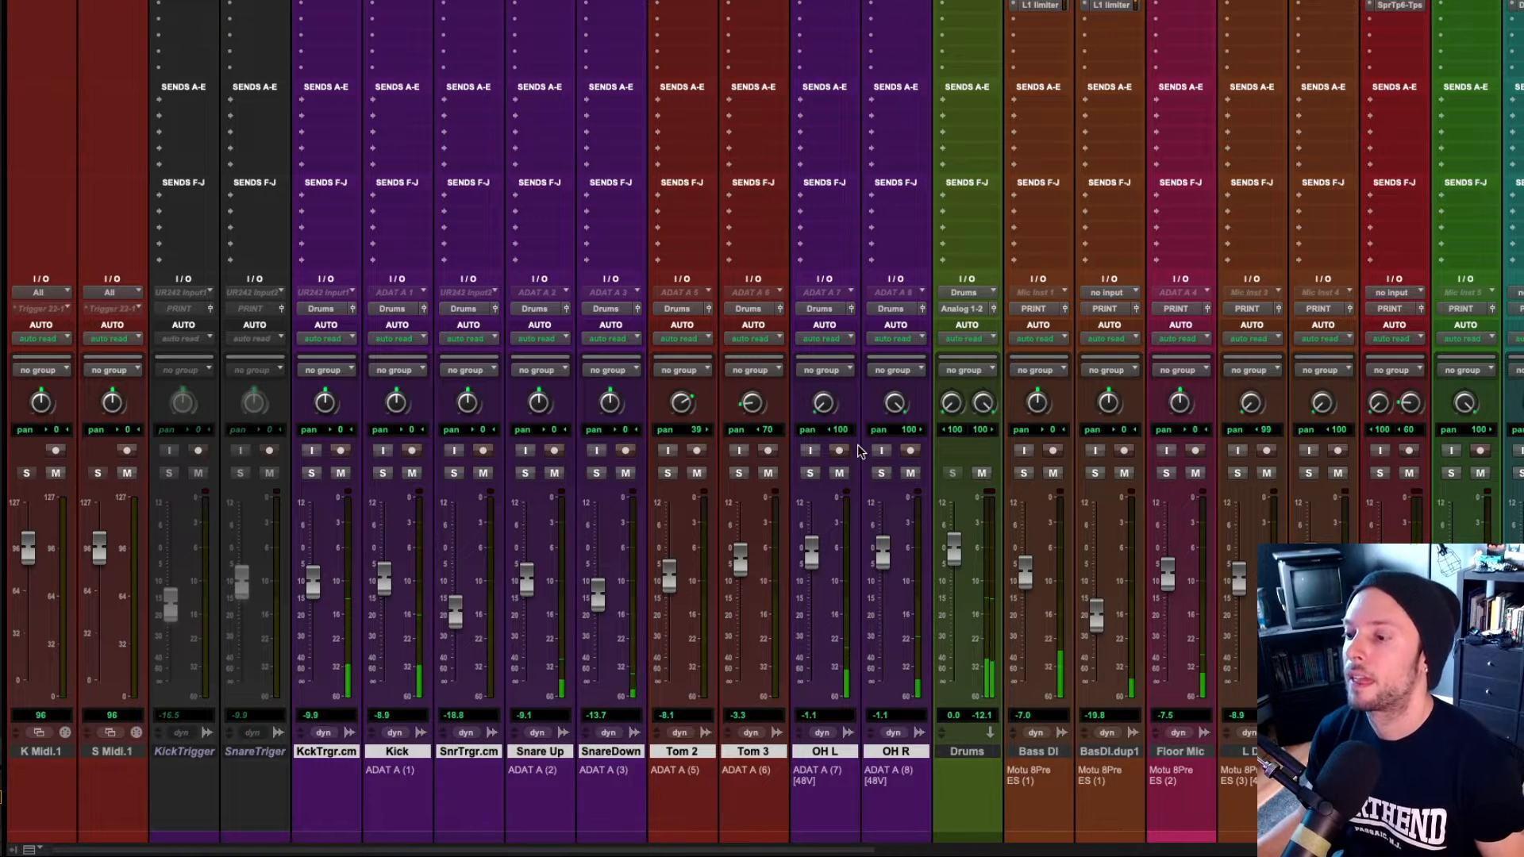
{"action": "key", "text": "shift+s"}
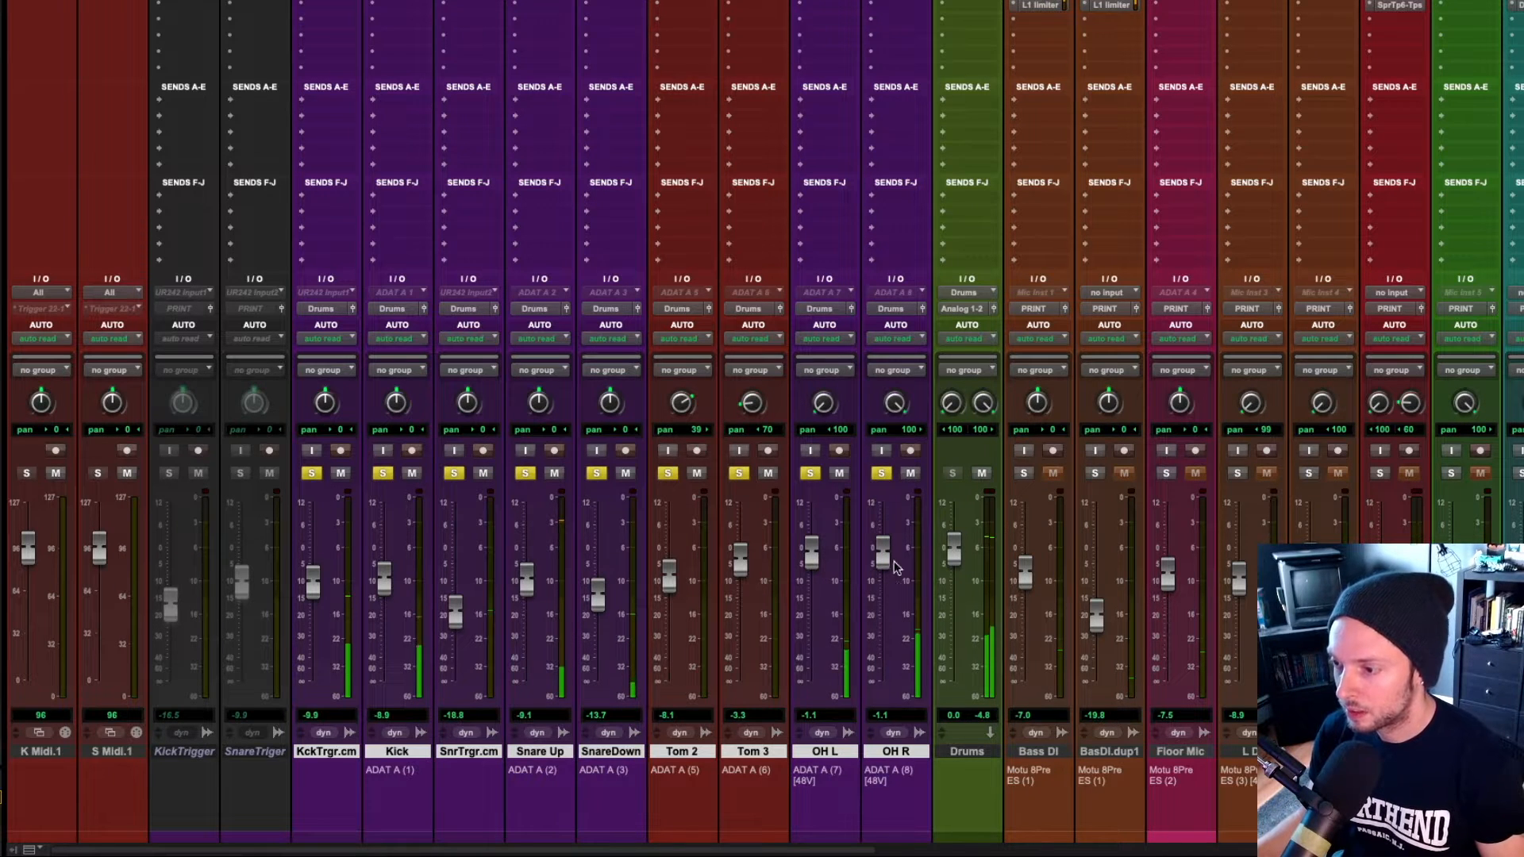
- In the OH L track's EQ3 7-Band, cut the MF band about 14.1 dB at 684.7 Hz and set the high-pass filter to 486 Hz
{"action": "scroll", "coordinate": [825, 540], "scroll_direction": "up", "scroll_amount": 3}
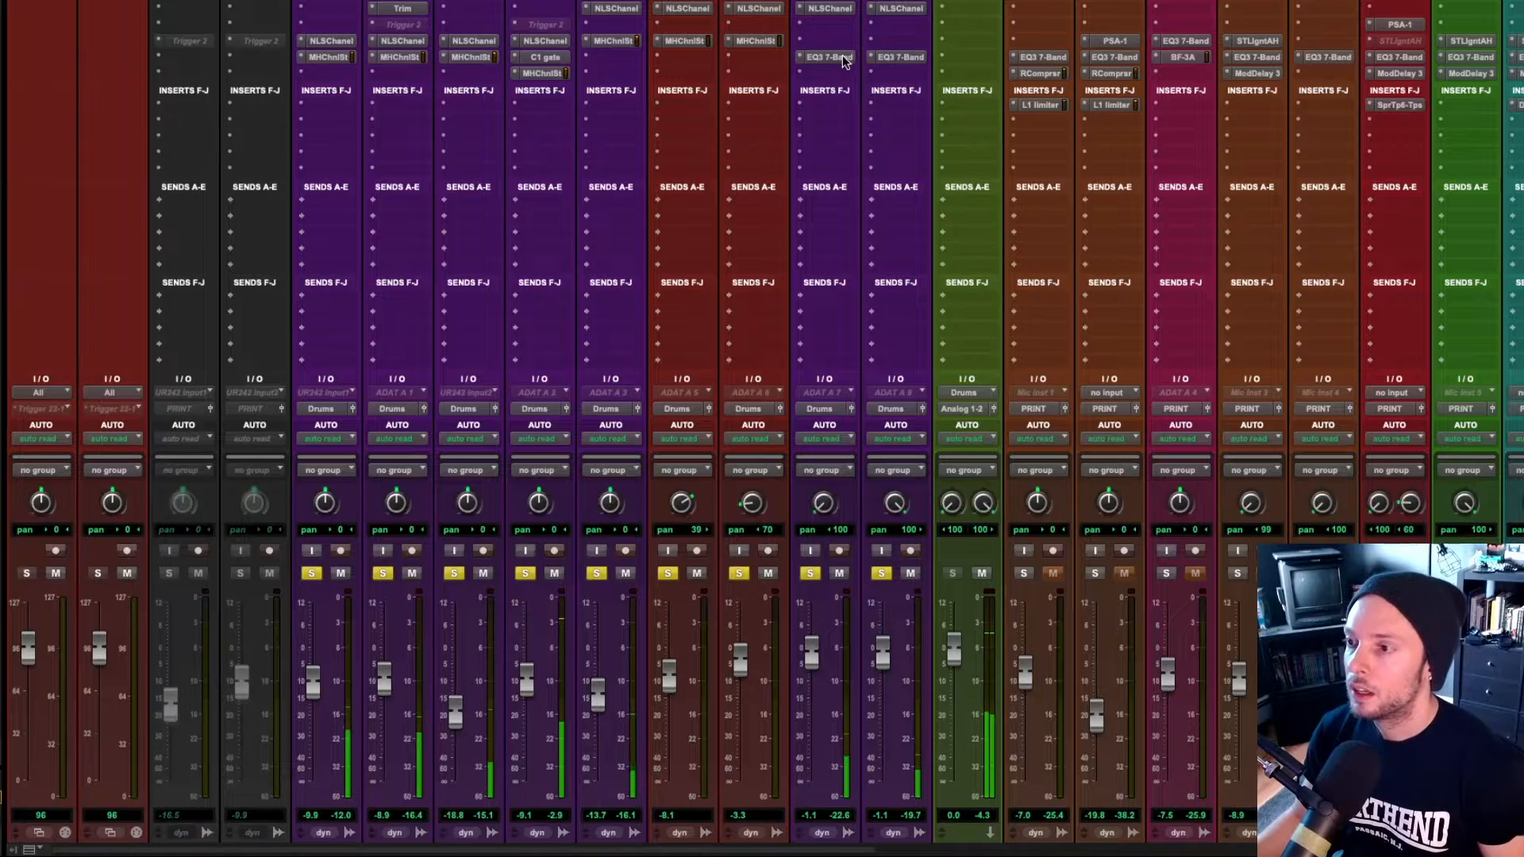
{"action": "left_click", "coordinate": [843, 58]}
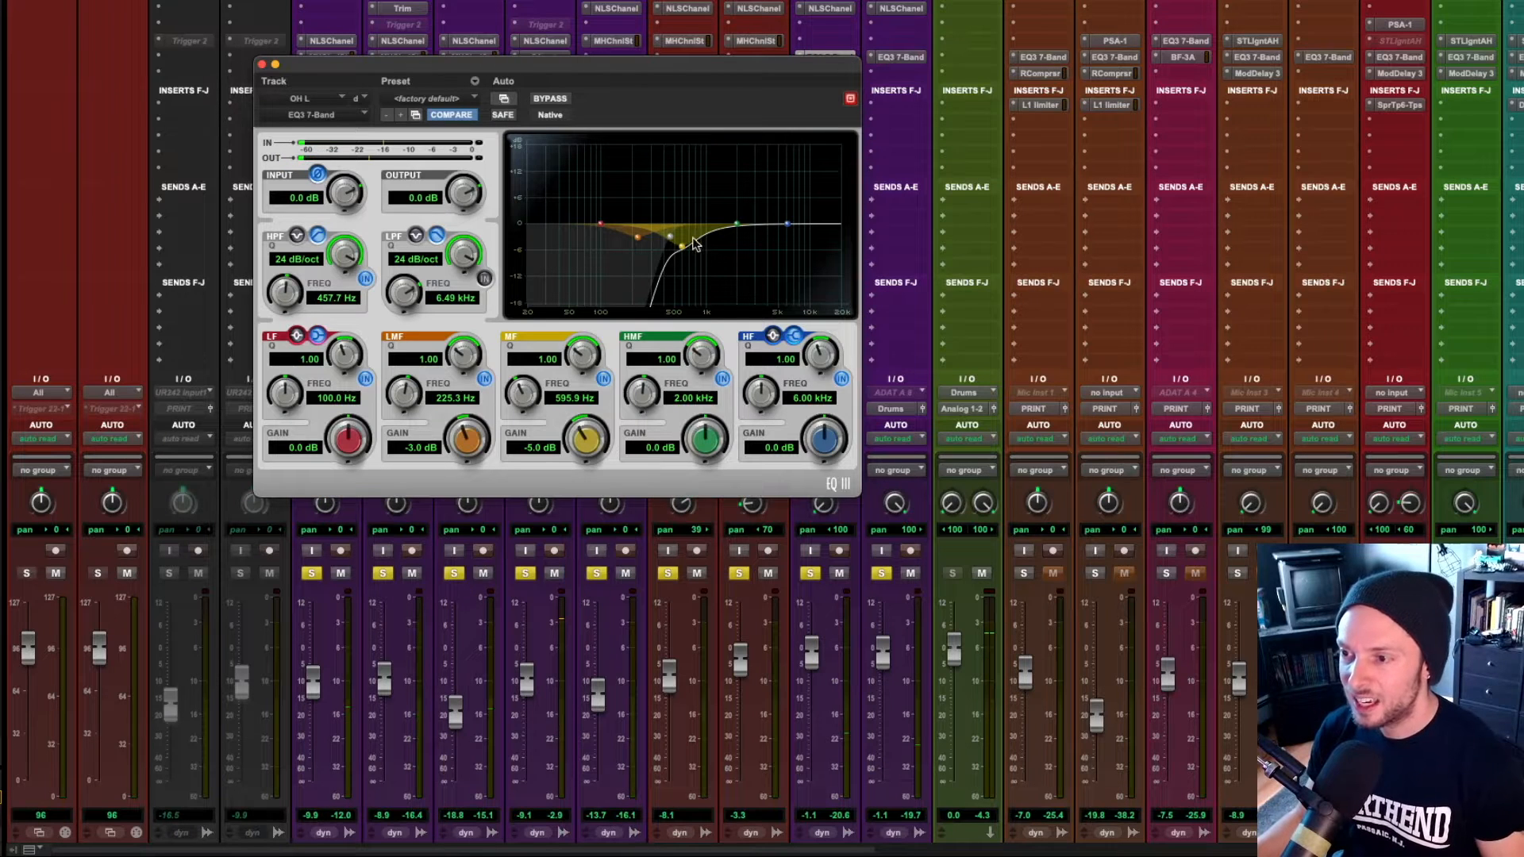
{"action": "left_click_drag", "start_coordinate": [681, 247], "coordinate": [689, 292]}
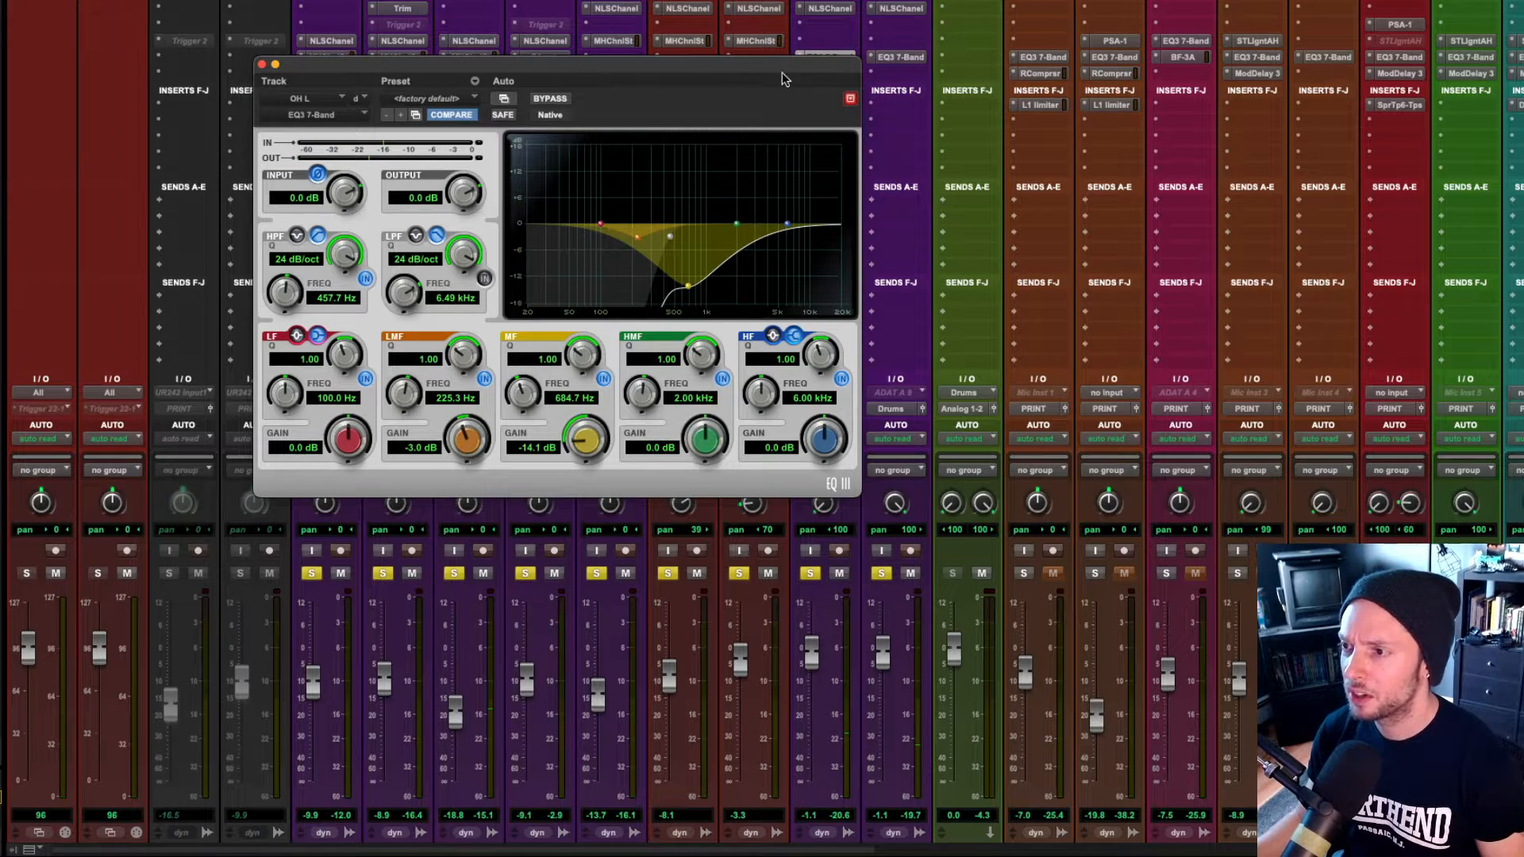
{"action": "left_click_drag", "start_coordinate": [295, 299], "coordinate": [291, 281]}
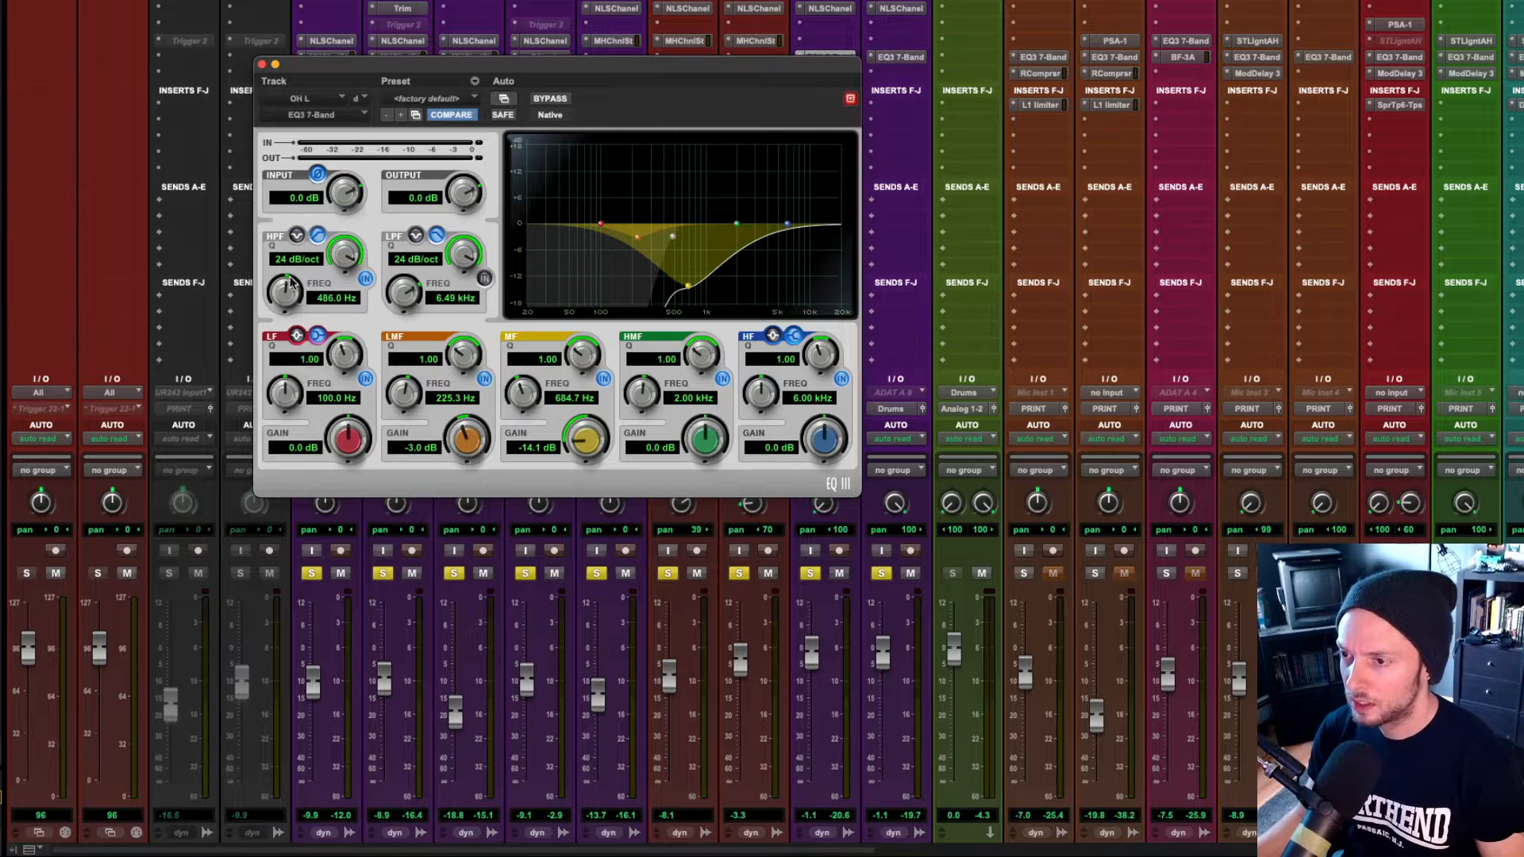
{"action": "left_click", "coordinate": [262, 65]}
- Raise the KckTrgr.cm fader to -8.9 dB and the SnrTrgr.cm fader to about -15.8 dB
{"action": "scroll", "coordinate": [719, 360], "scroll_direction": "down", "scroll_amount": 3}
{"action": "scroll", "coordinate": [524, 477], "scroll_direction": "up", "scroll_amount": 3}
{"action": "scroll", "coordinate": [400, 195], "scroll_direction": "down", "scroll_amount": 3}
{"action": "key", "text": "space"}
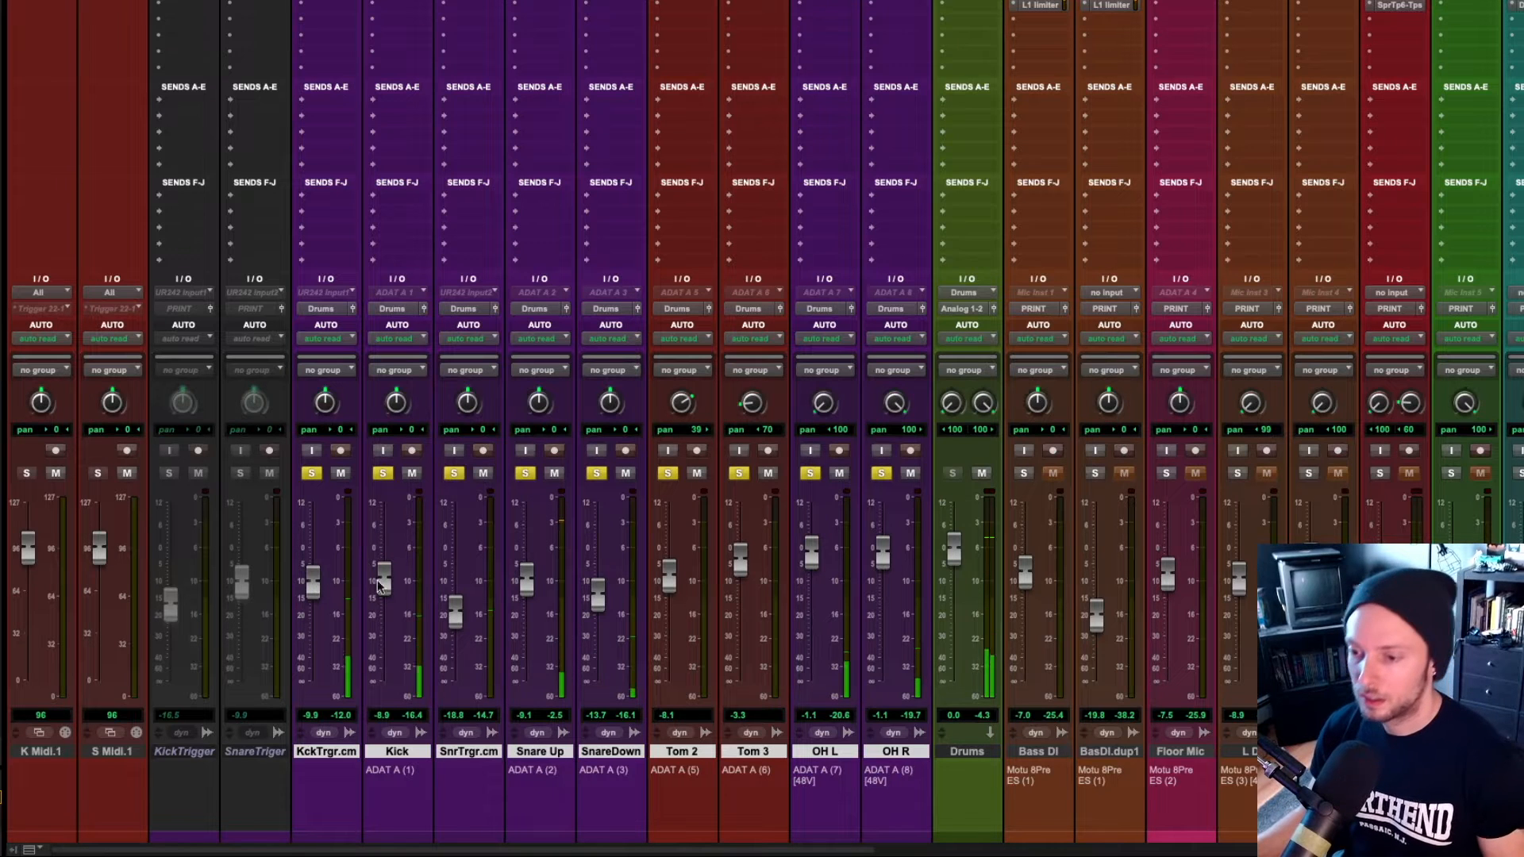
{"action": "scroll", "coordinate": [326, 502], "scroll_direction": "up", "scroll_amount": 2}
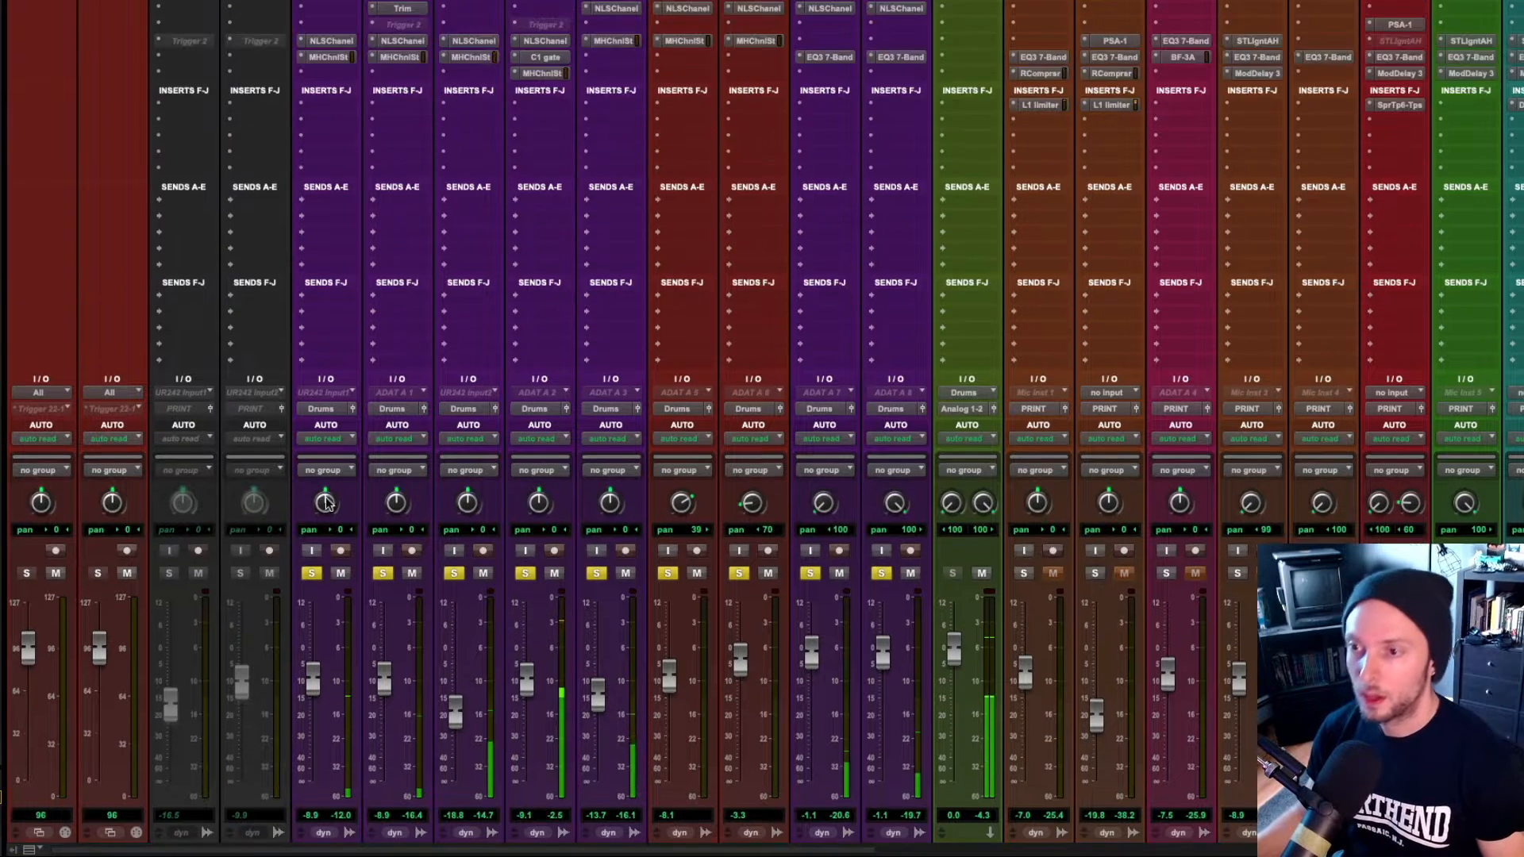
{"action": "scroll", "coordinate": [389, 357], "scroll_direction": "down", "scroll_amount": 2}
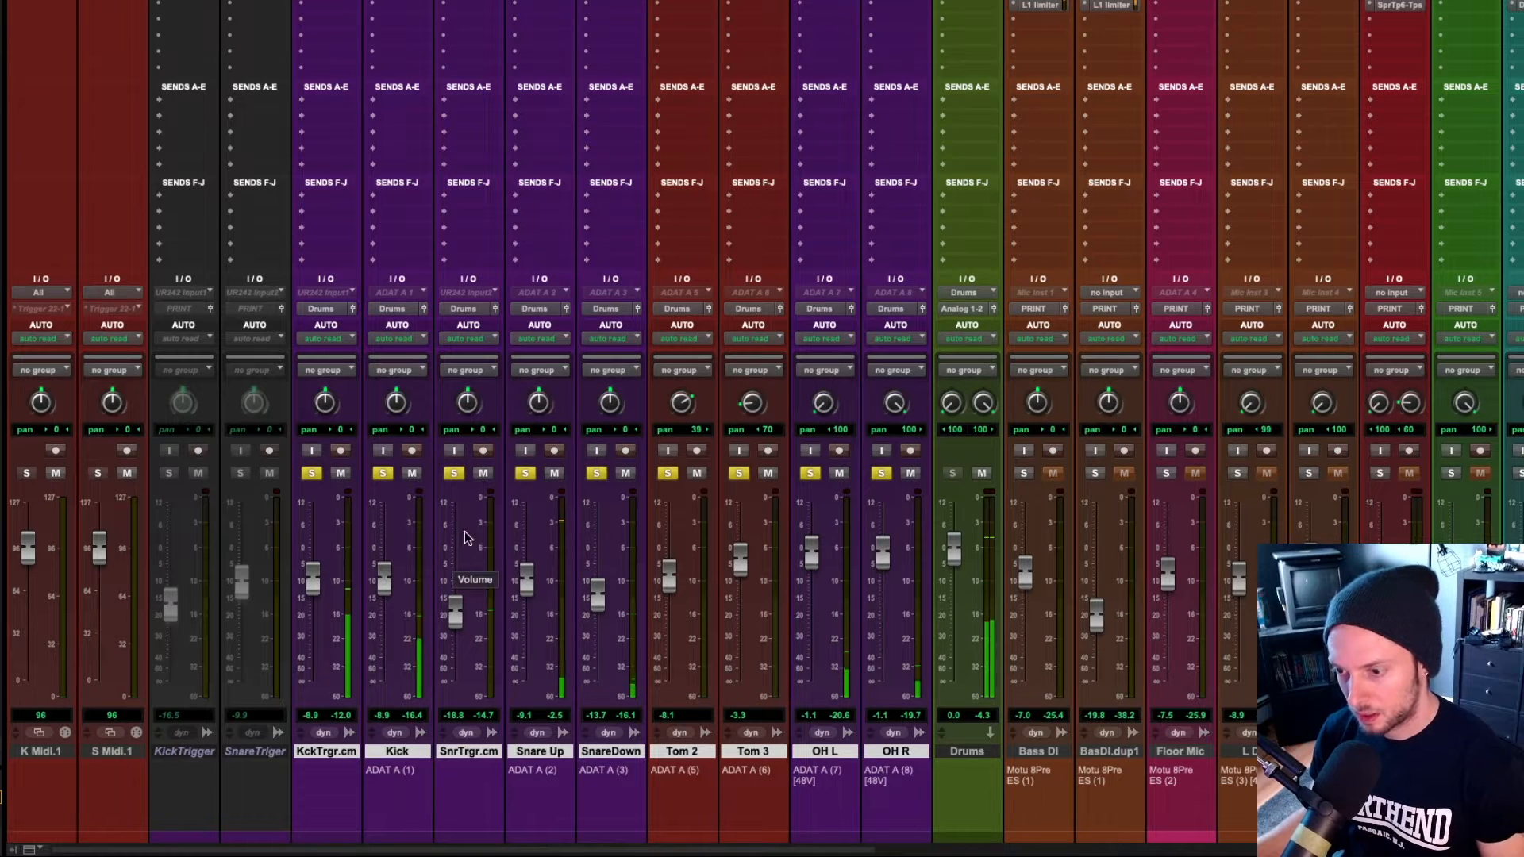
{"action": "left_click_drag", "start_coordinate": [458, 617], "coordinate": [458, 608]}
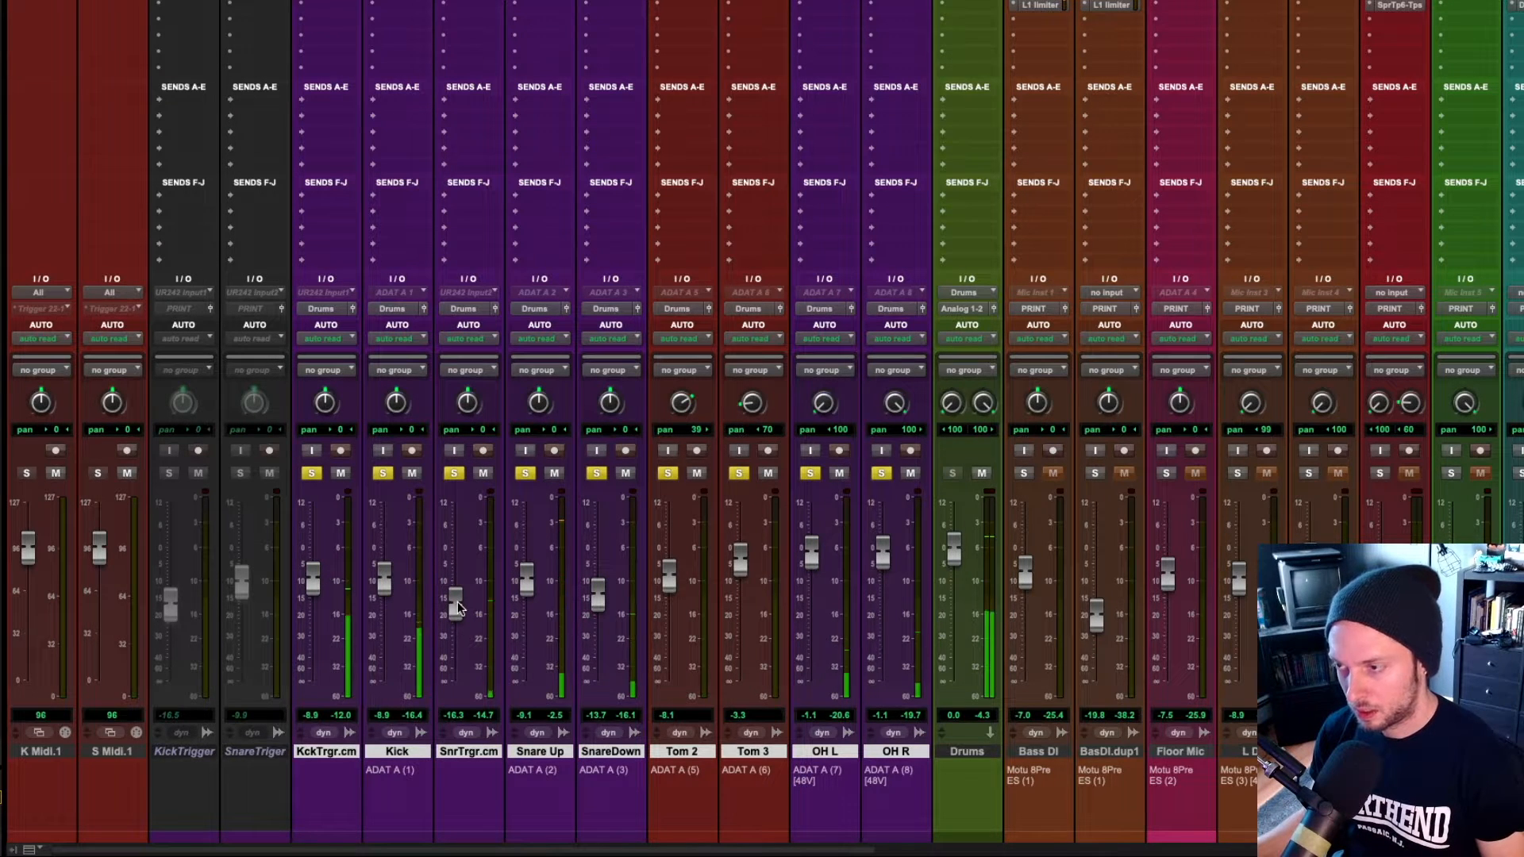
- Insert the multichannel Kramer Tape (stereo) plug-in on the Drums track
{"action": "scroll", "coordinate": [964, 54], "scroll_direction": "up", "scroll_amount": 2}
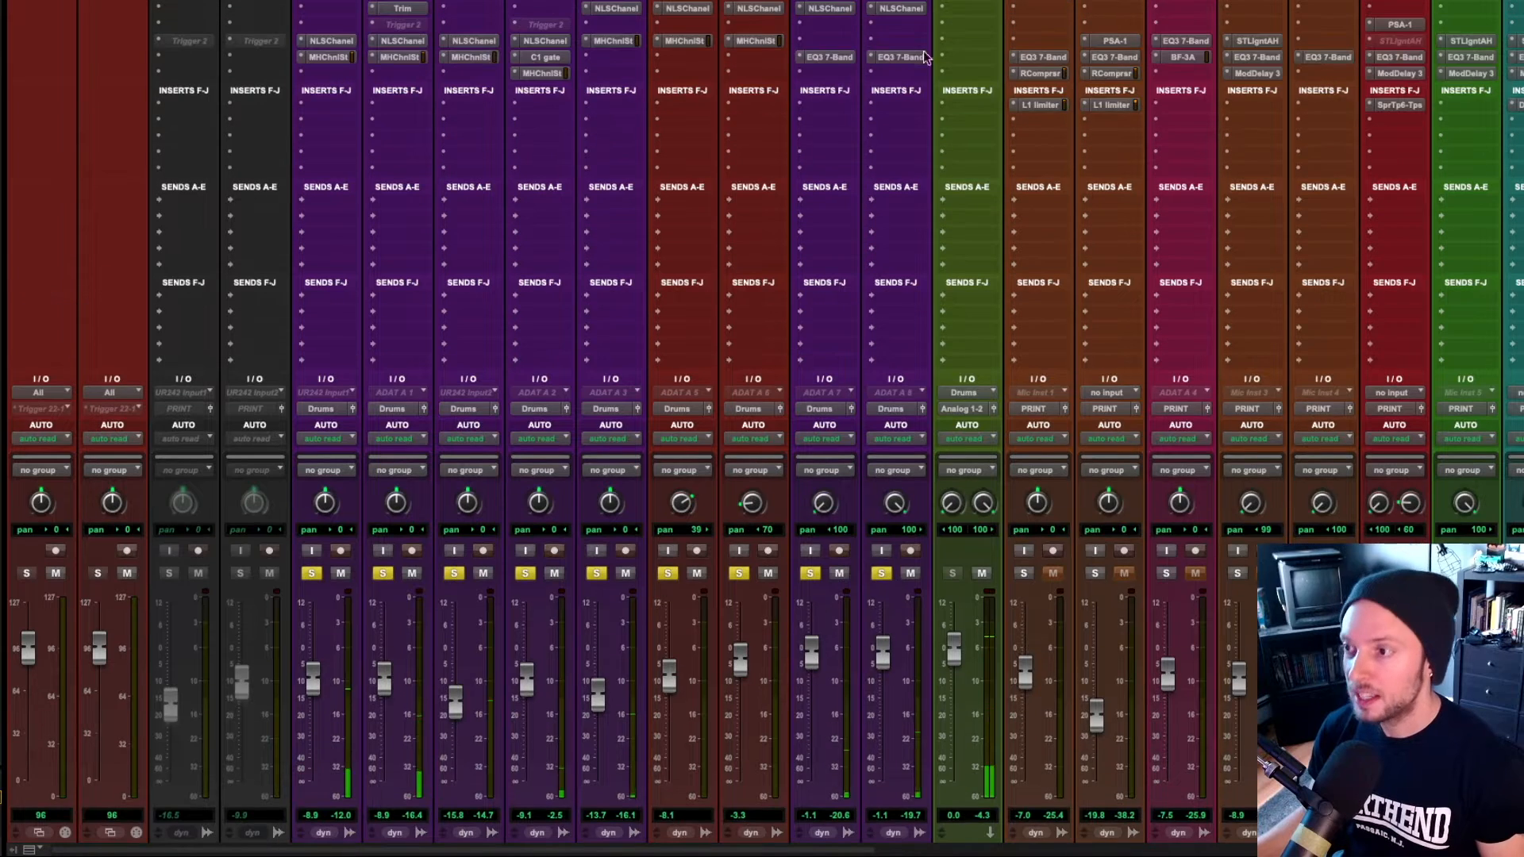
{"action": "left_click", "coordinate": [964, 55]}
{"action": "mouse_move", "coordinate": [1027, 58]}
{"action": "mouse_move", "coordinate": [1147, 76]}
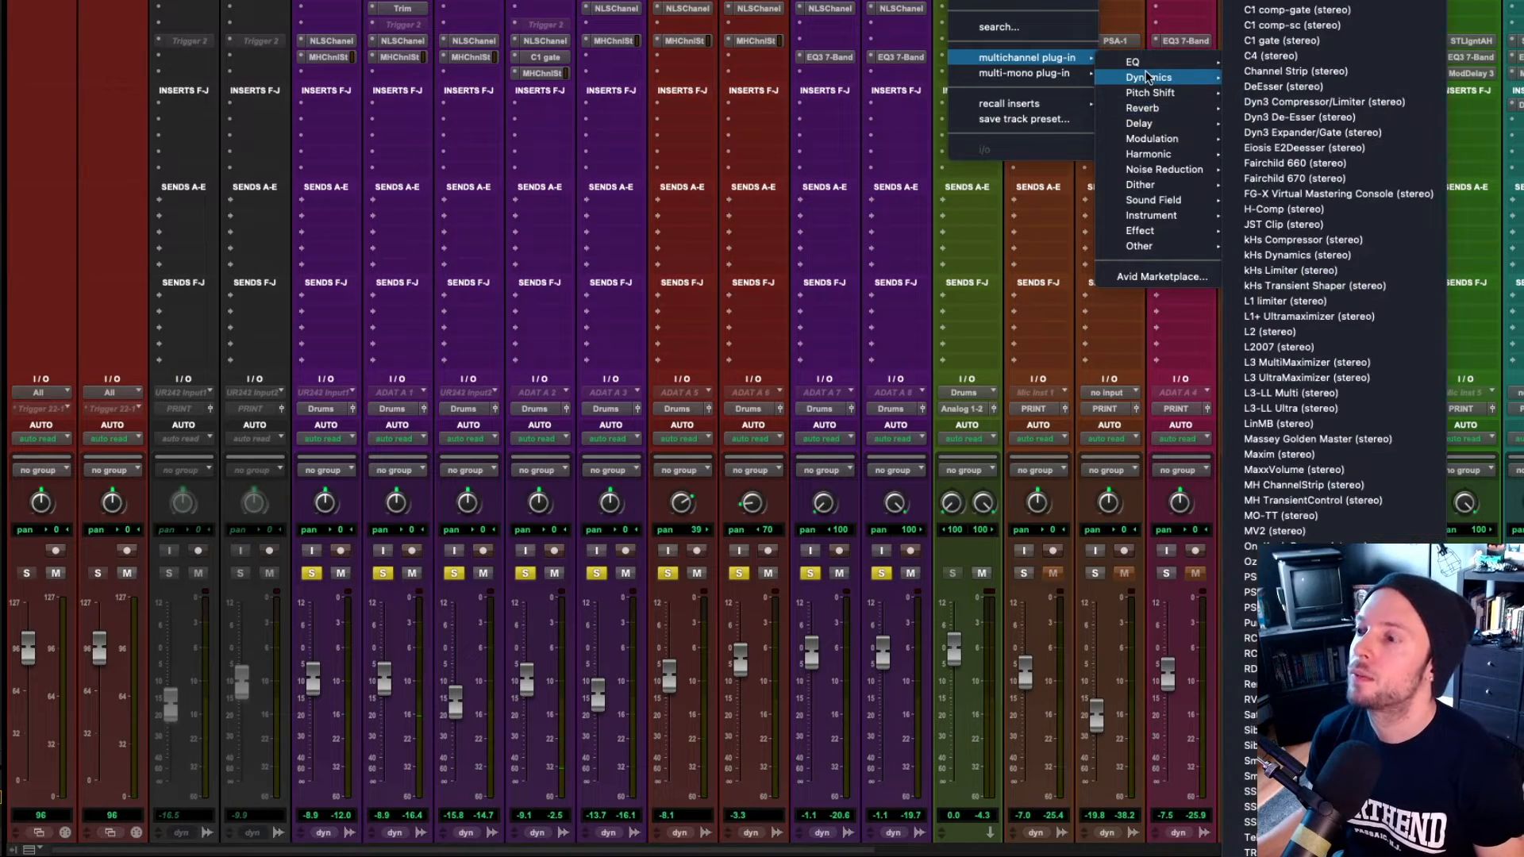
{"action": "mouse_move", "coordinate": [1153, 156]}
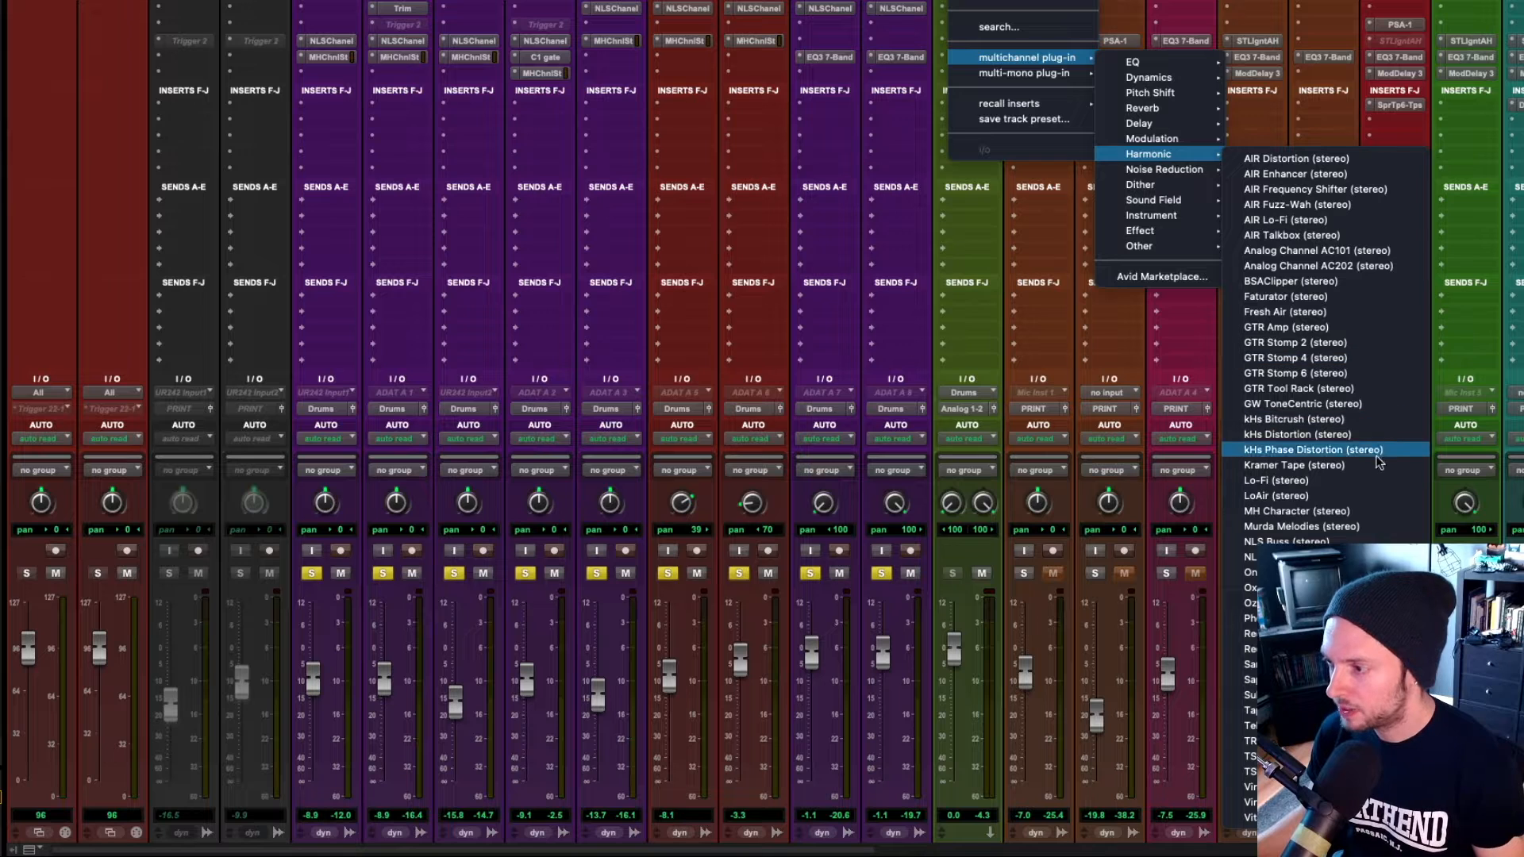
{"action": "left_click", "coordinate": [1298, 465]}
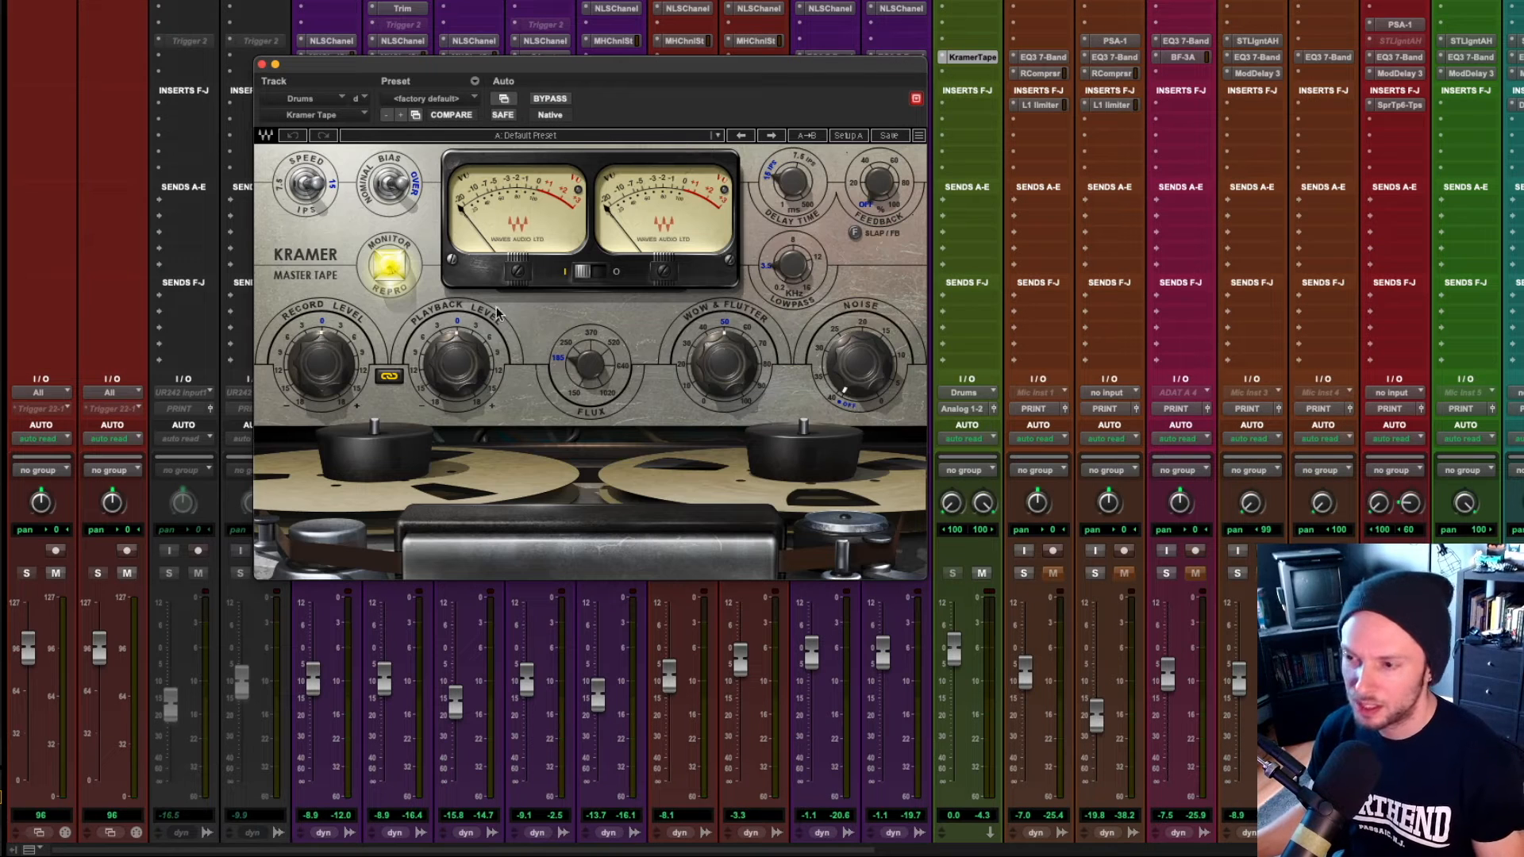
- Raise the Kramer Tape record level on the Drums track to about 3 during playback
{"action": "left_click_drag", "start_coordinate": [308, 356], "coordinate": [307, 355]}
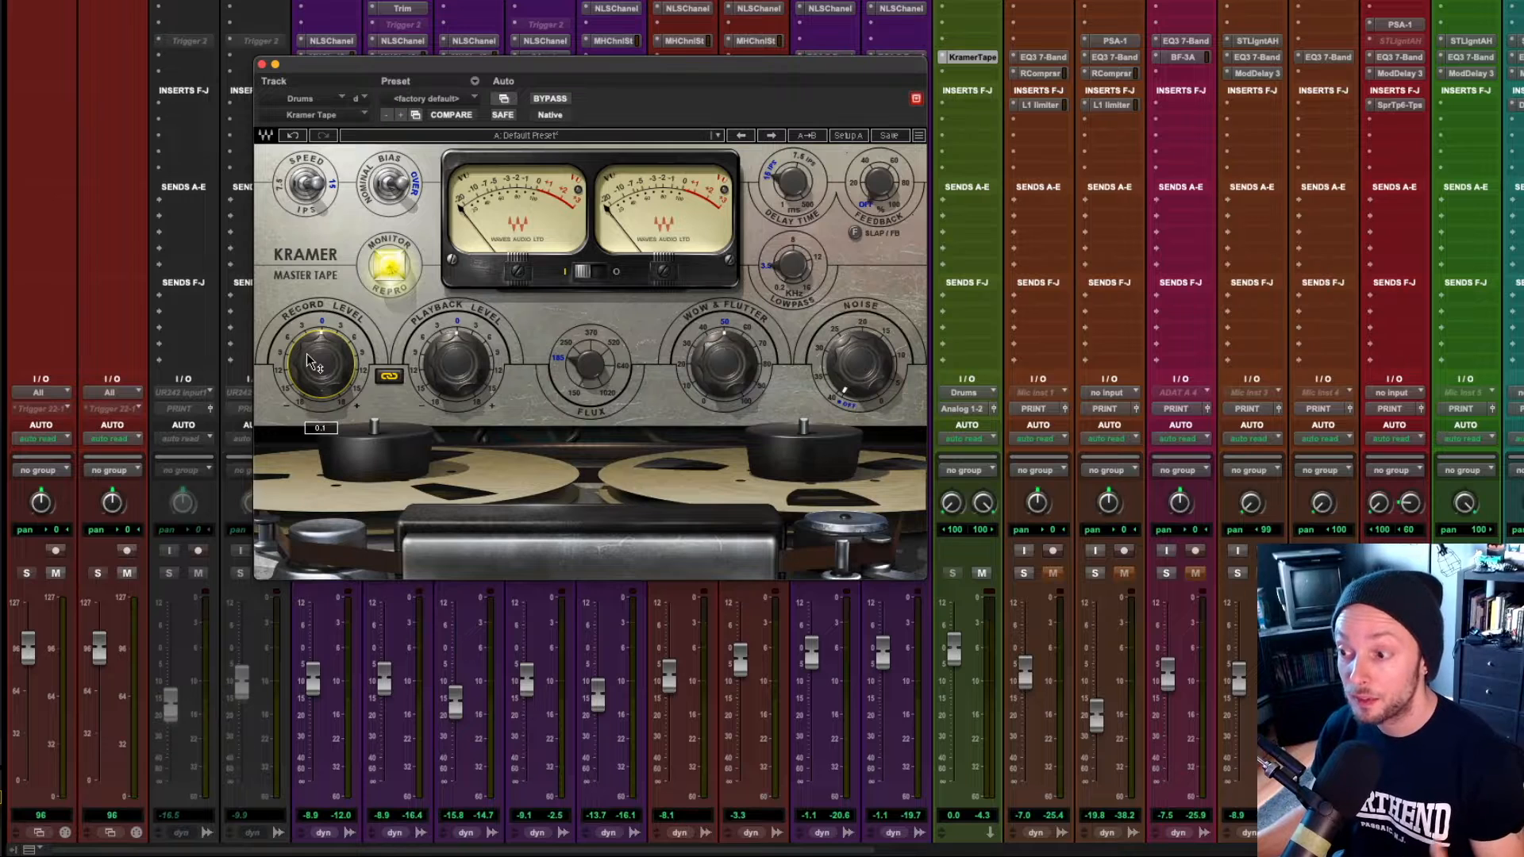
{"action": "key", "text": "space"}
{"action": "left_click_drag", "start_coordinate": [307, 356], "coordinate": [308, 357]}
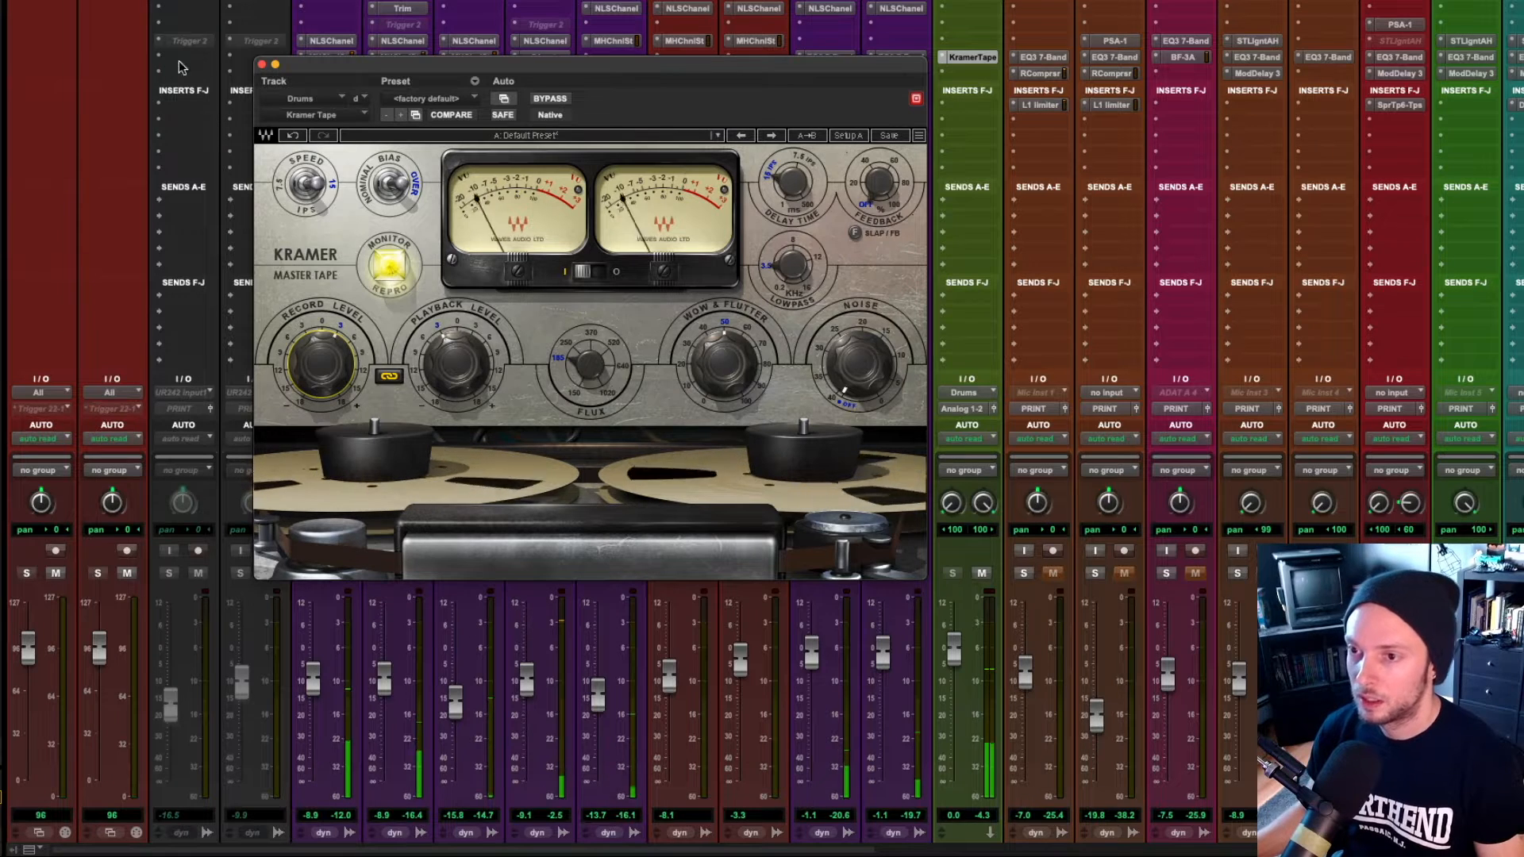
{"action": "left_click", "coordinate": [262, 65]}
- Route the Drums track's output to PRINT and solo only SnrTrgr.cm, with its fader raised to -12.3 dB
{"action": "scroll", "coordinate": [628, 319], "scroll_direction": "down", "scroll_amount": 2}
{"action": "scroll", "coordinate": [628, 324], "scroll_direction": "down", "scroll_amount": 4}
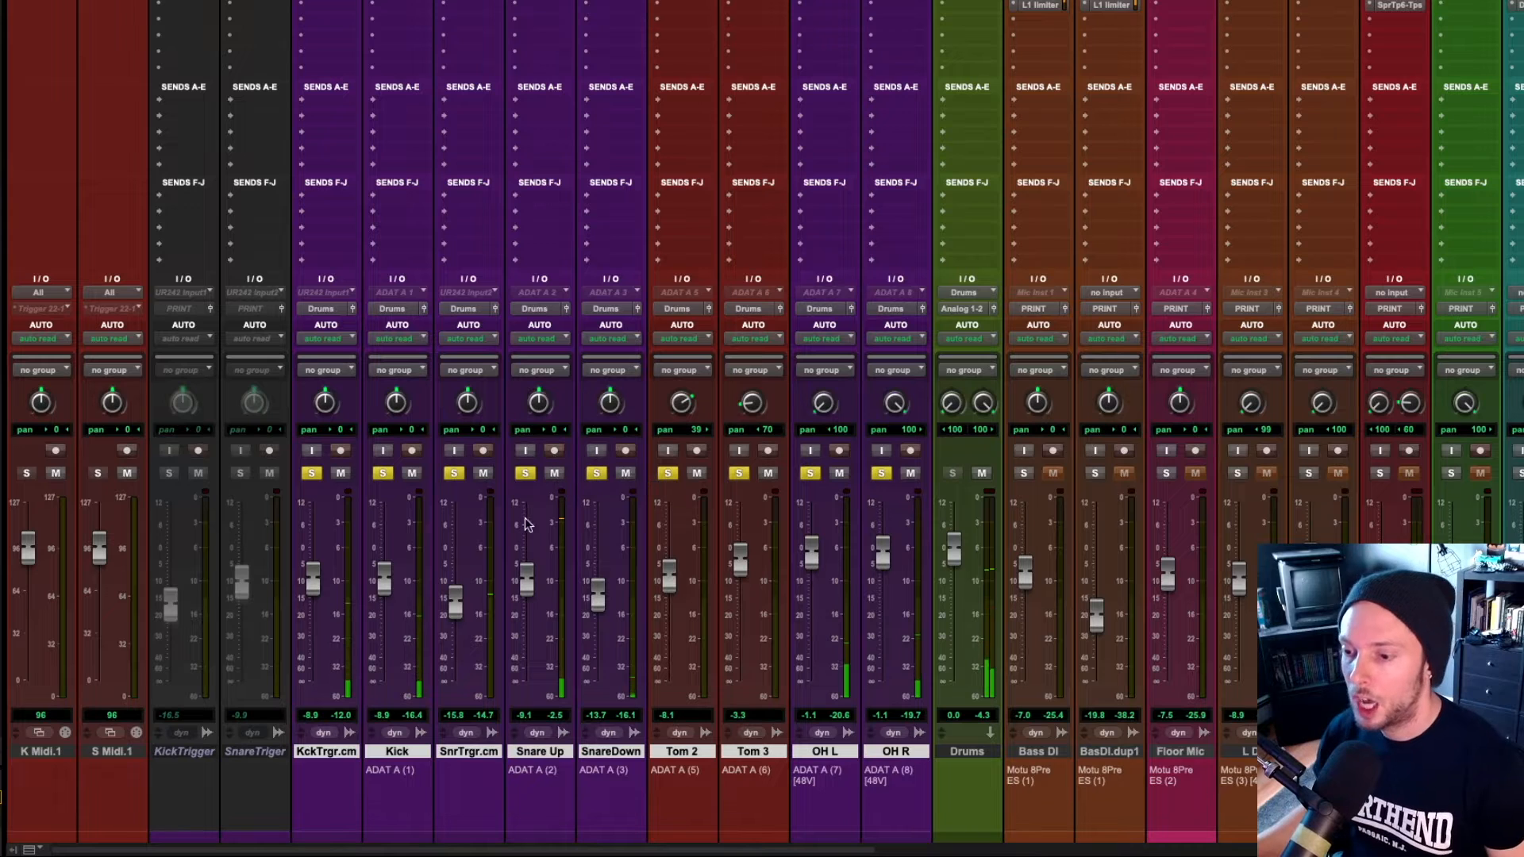
{"action": "left_click", "coordinate": [309, 475], "text": "alt+shift"}
{"action": "left_click", "coordinate": [454, 474]}
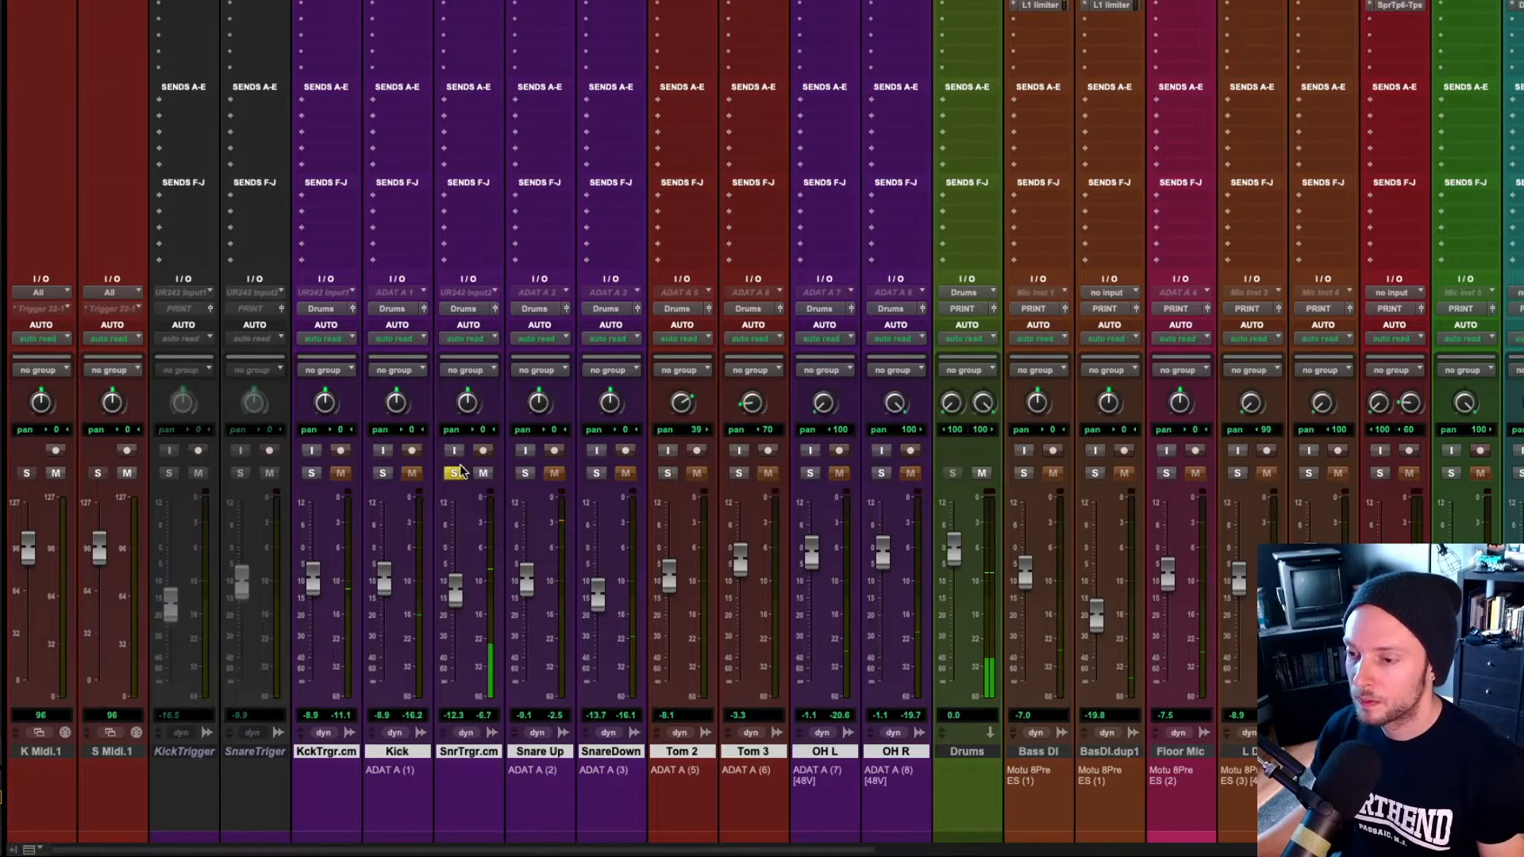
- Insert BSAClipper on the SnrTrgr.cm track and lower its clipping threshold to about -4.4 dB
{"action": "scroll", "coordinate": [461, 470], "scroll_direction": "up", "scroll_amount": 5}
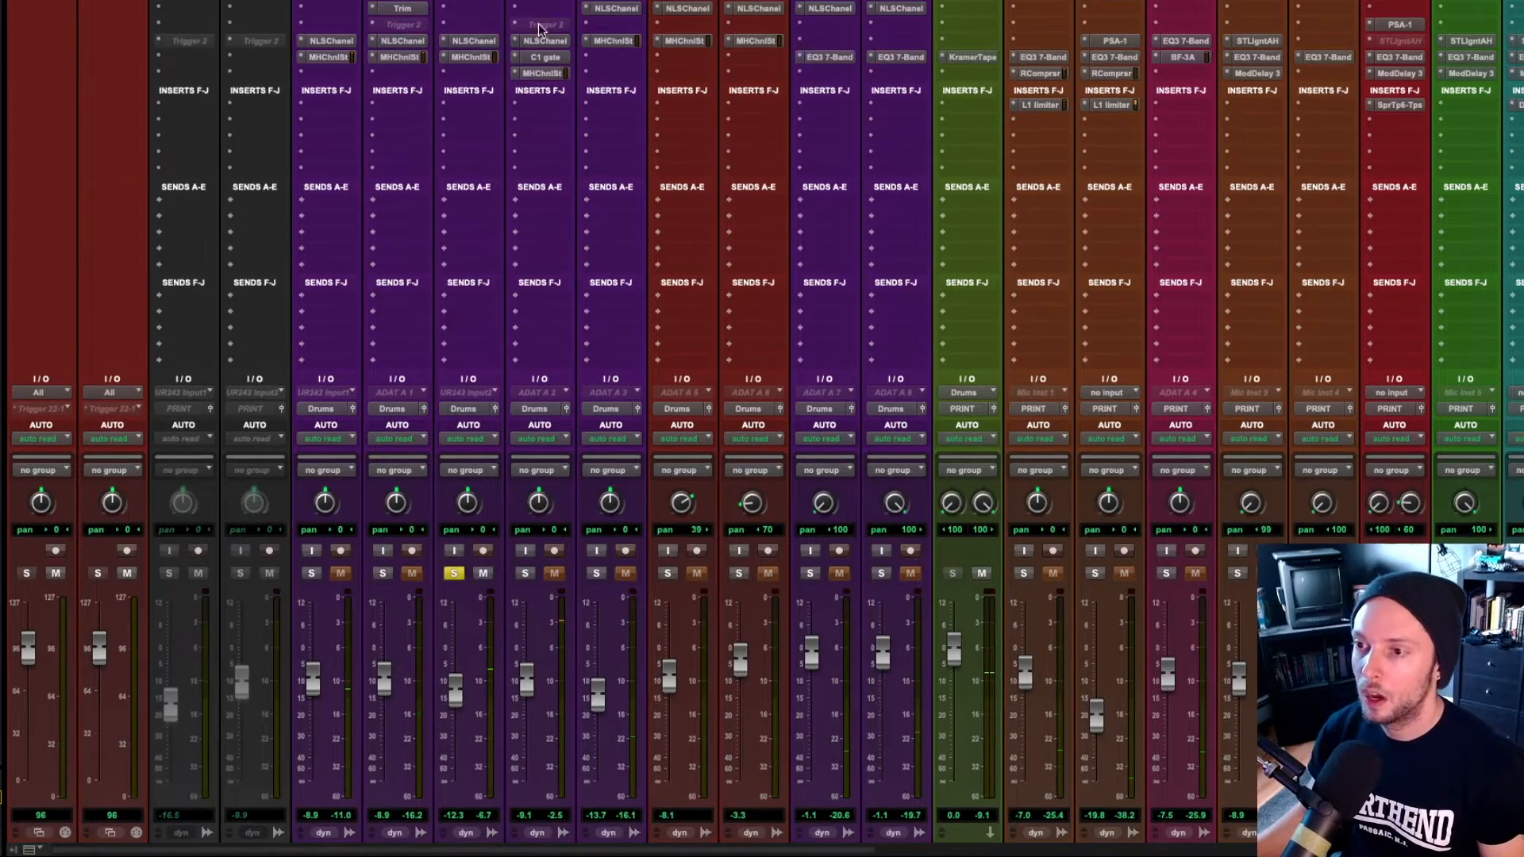
{"action": "left_click", "coordinate": [458, 75]}
{"action": "mouse_move", "coordinate": [569, 77]}
{"action": "mouse_move", "coordinate": [635, 99]}
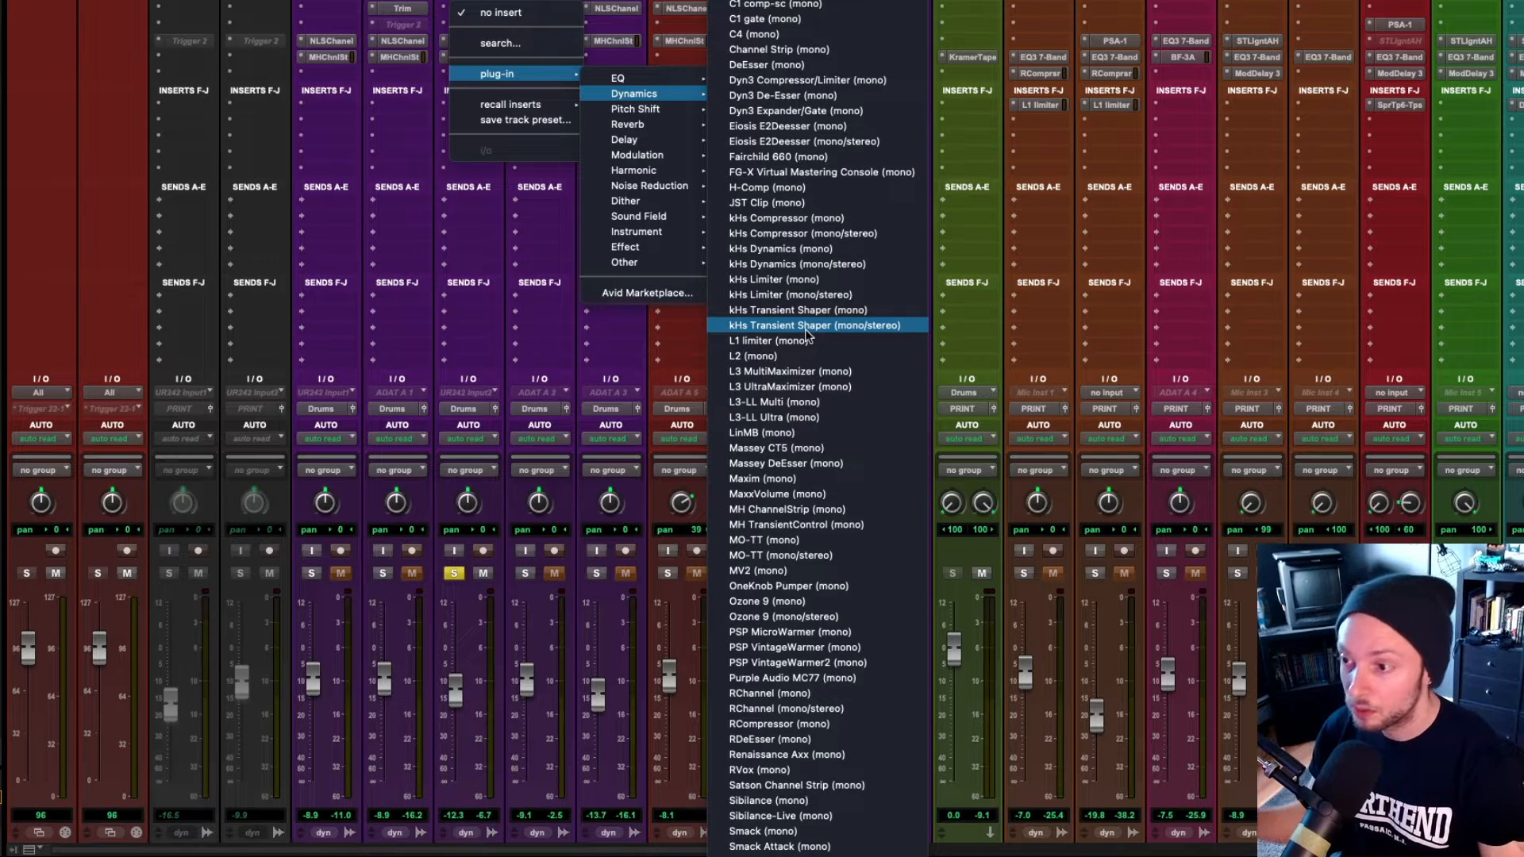
{"action": "scroll", "coordinate": [806, 334], "scroll_direction": "down", "scroll_amount": 5}
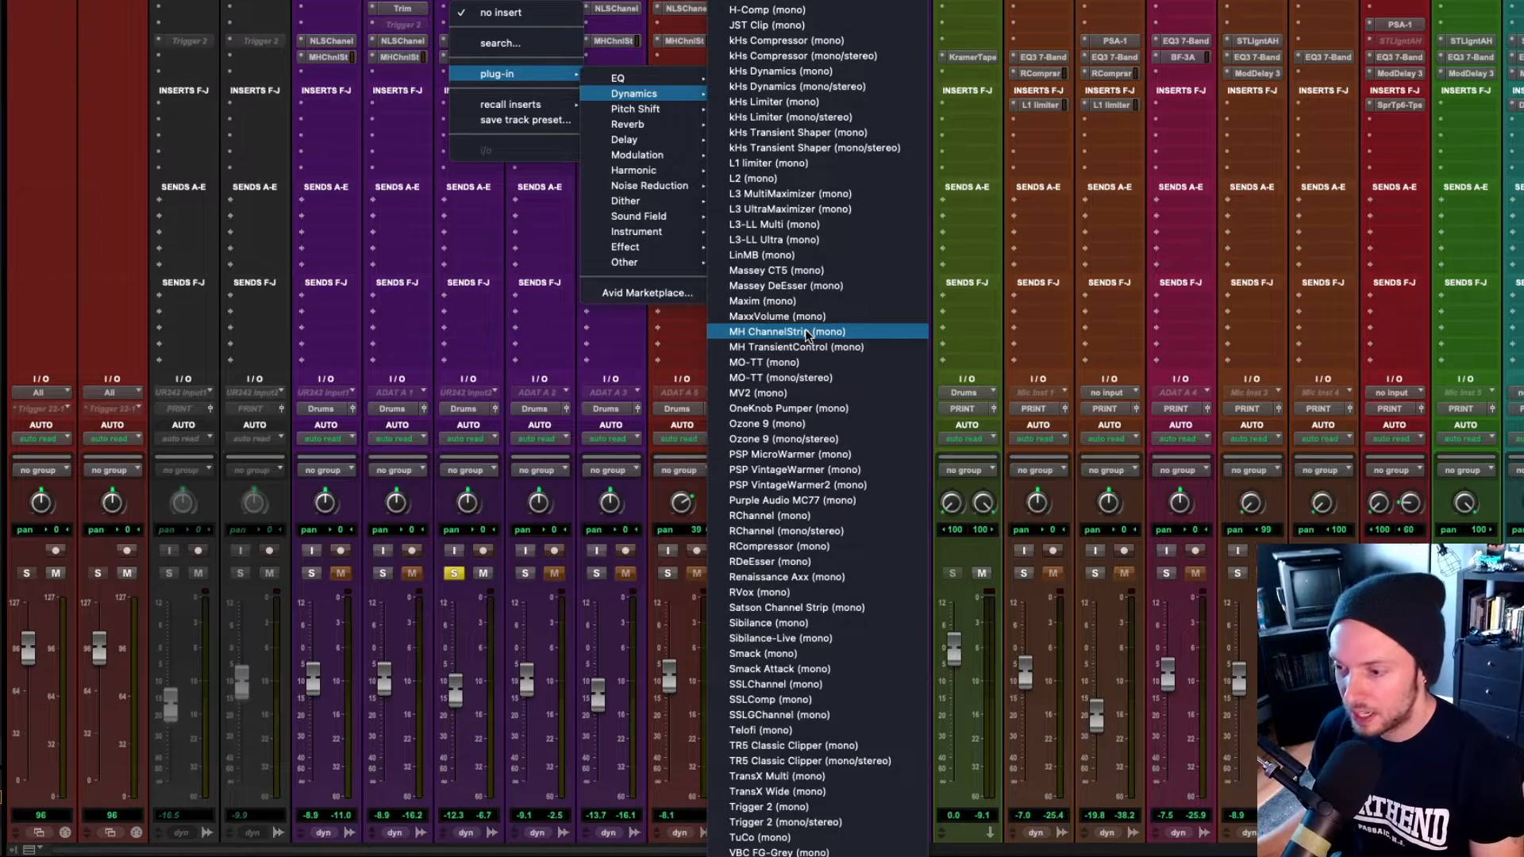
{"action": "scroll", "coordinate": [805, 329], "scroll_direction": "up", "scroll_amount": 5}
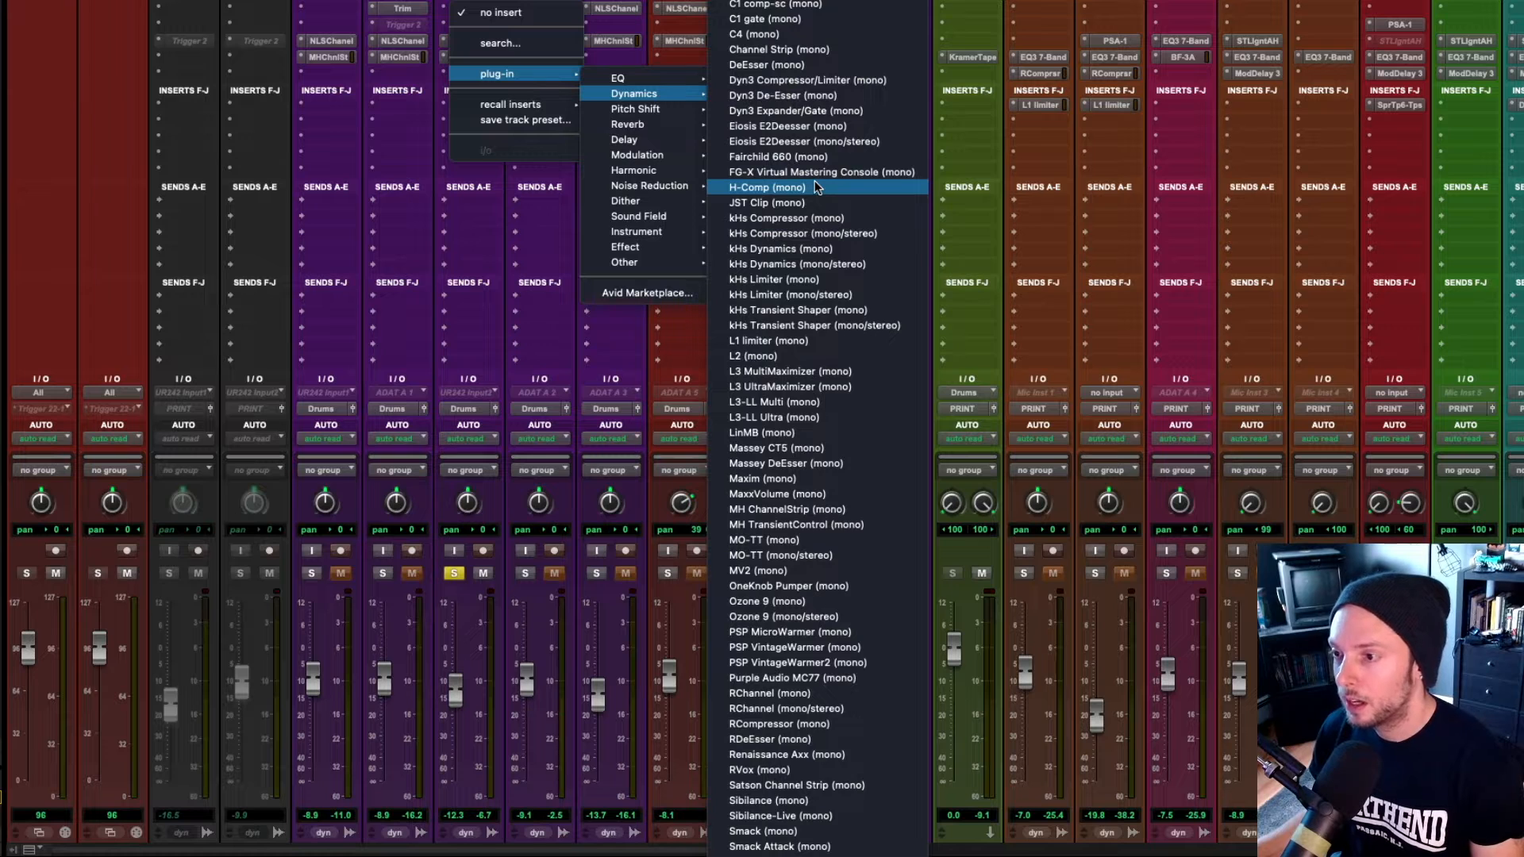
{"action": "left_click", "coordinate": [818, 204]}
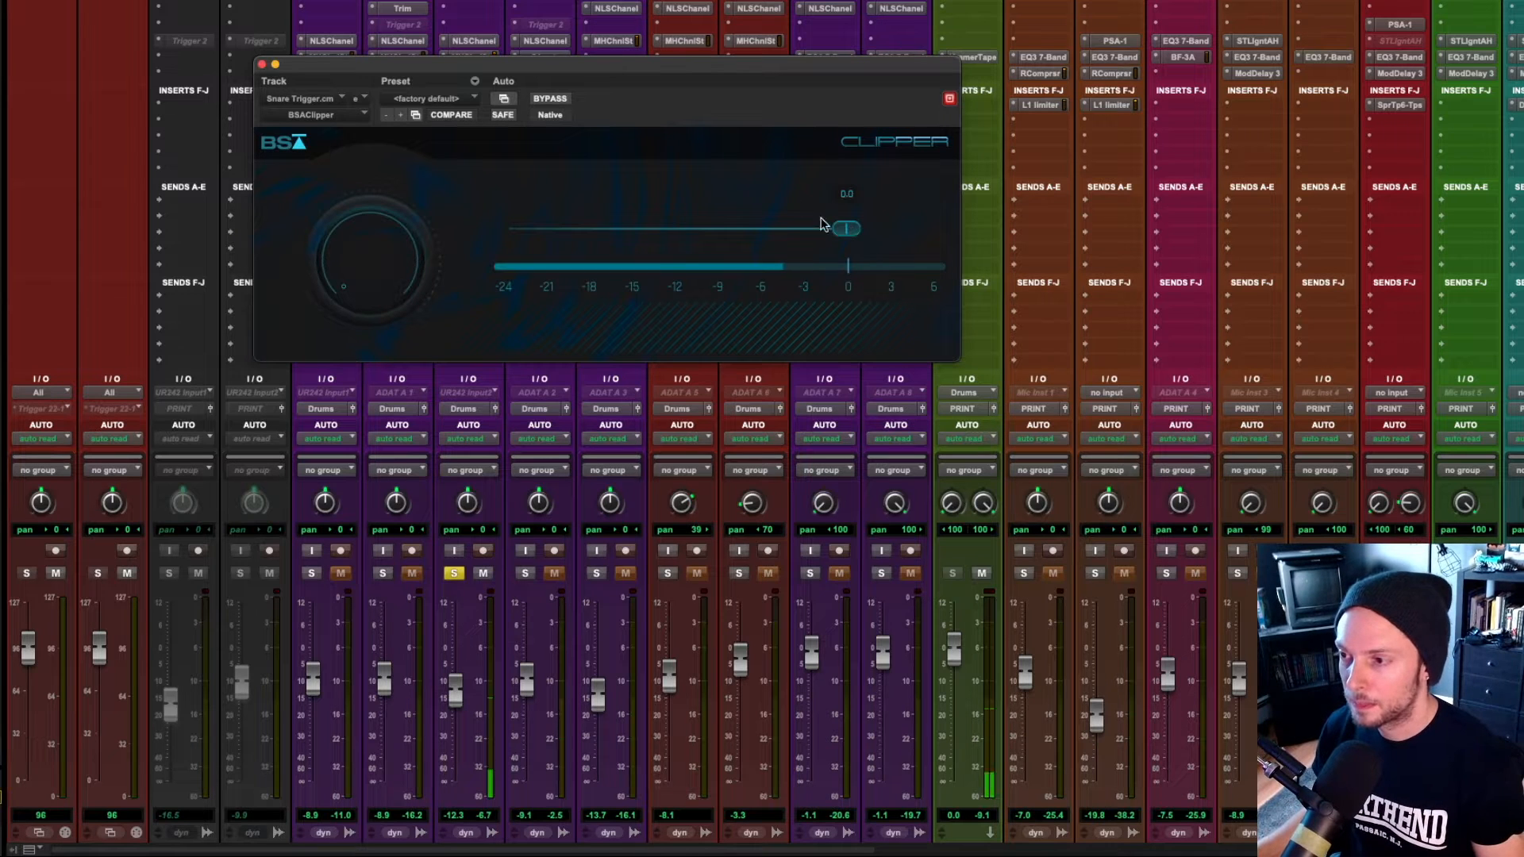
{"action": "left_click_drag", "start_coordinate": [845, 229], "coordinate": [813, 233]}
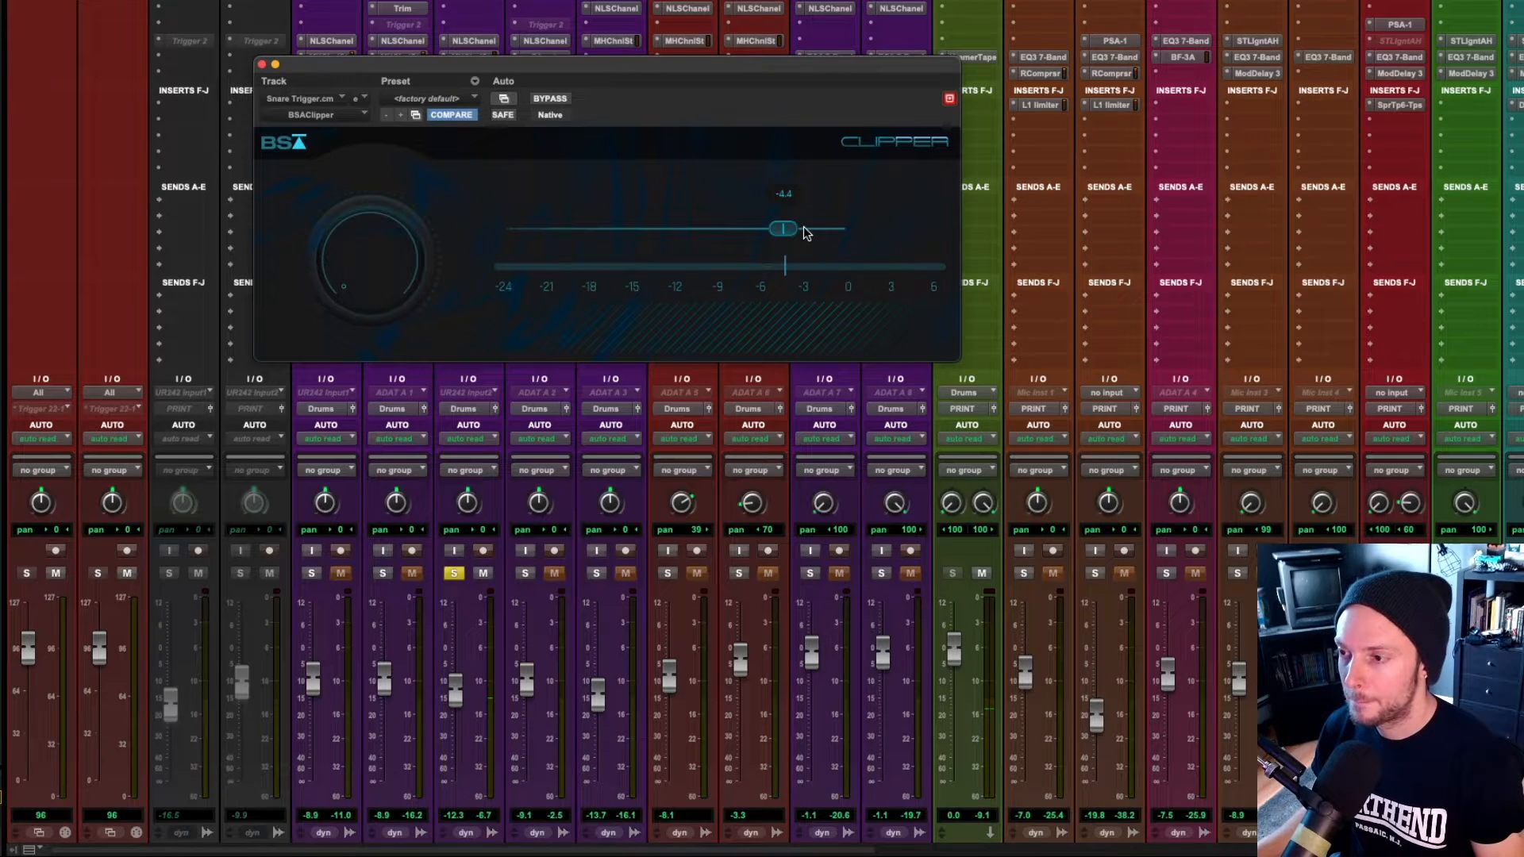
{"action": "left_click", "coordinate": [263, 67]}
- Solo Snare Up alongside SnrTrgr.cm and boost band 2 of SnrTrgr.cm's ChannelStrip EQ by about 7.3 dB at 4.6 kHz
{"action": "scroll", "coordinate": [263, 67], "scroll_direction": "down", "scroll_amount": 3}
{"action": "left_click", "coordinate": [525, 474]}
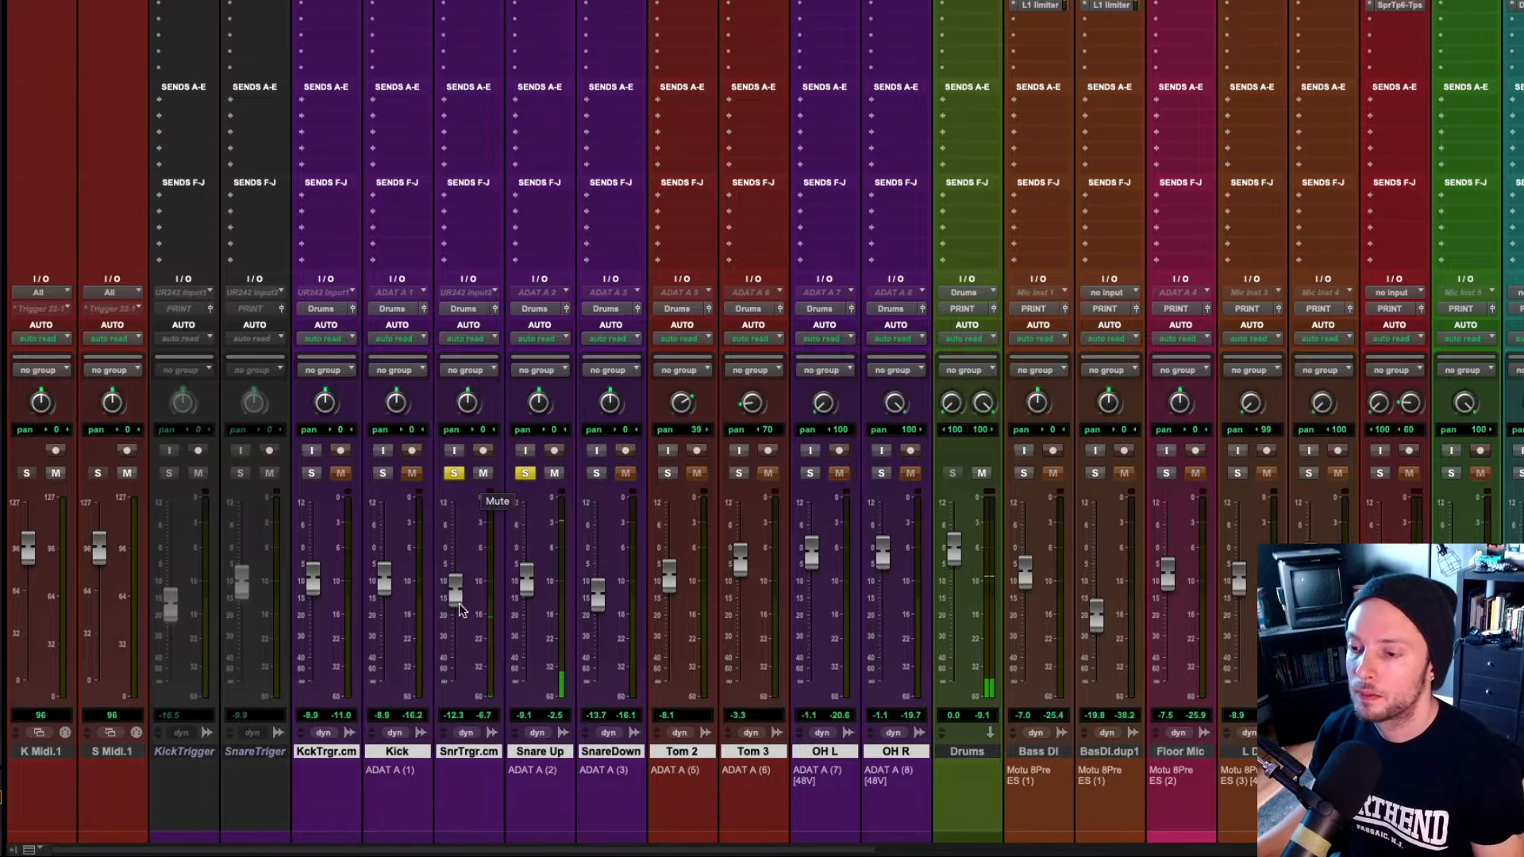
{"action": "scroll", "coordinate": [468, 142], "scroll_direction": "up", "scroll_amount": 3}
{"action": "left_click", "coordinate": [472, 57]}
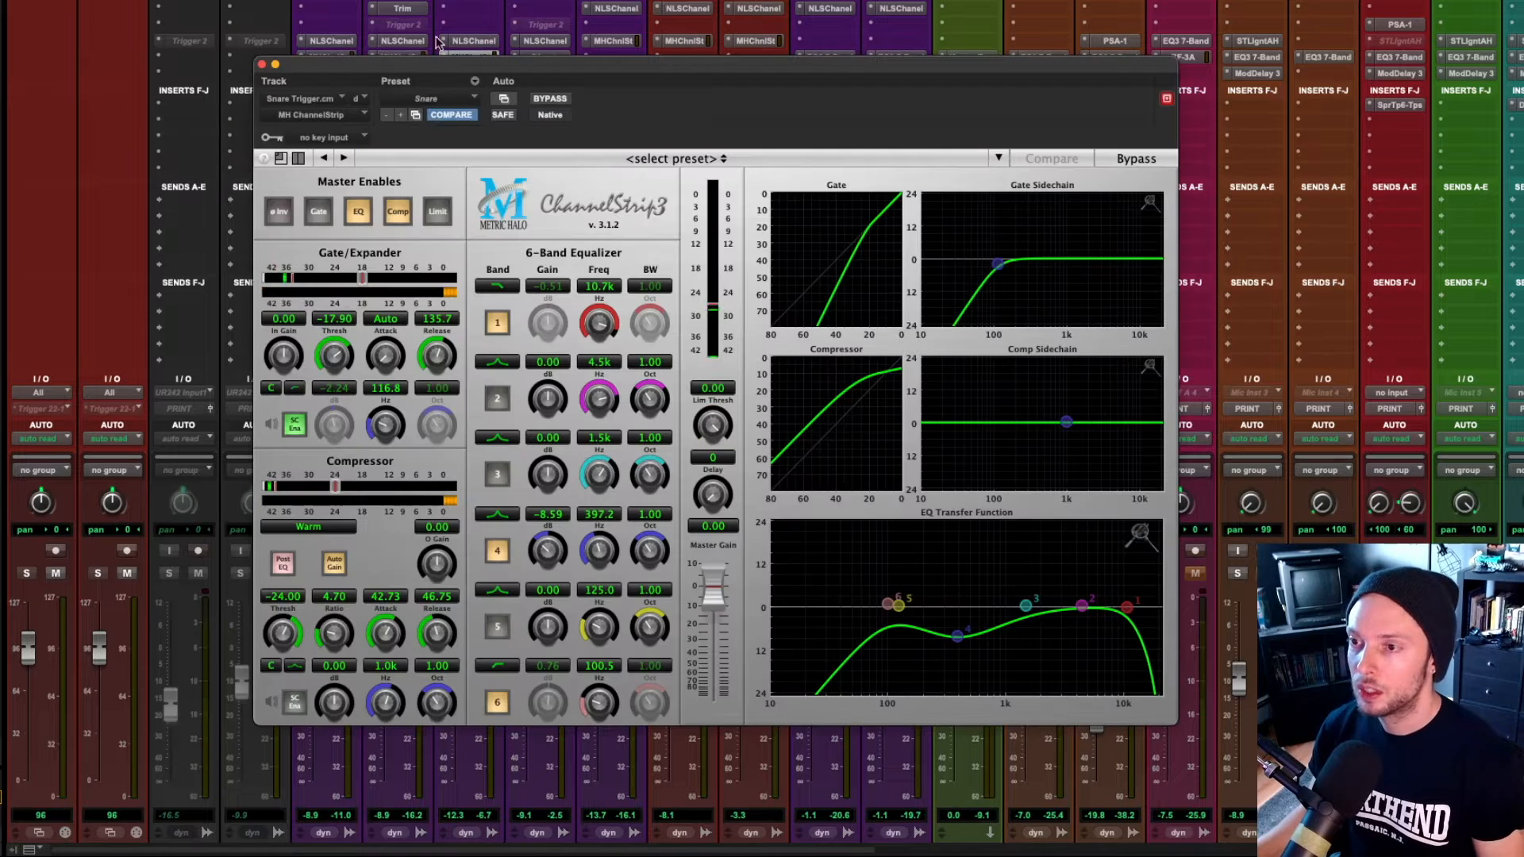
{"action": "left_click_drag", "start_coordinate": [1088, 612], "coordinate": [1092, 586]}
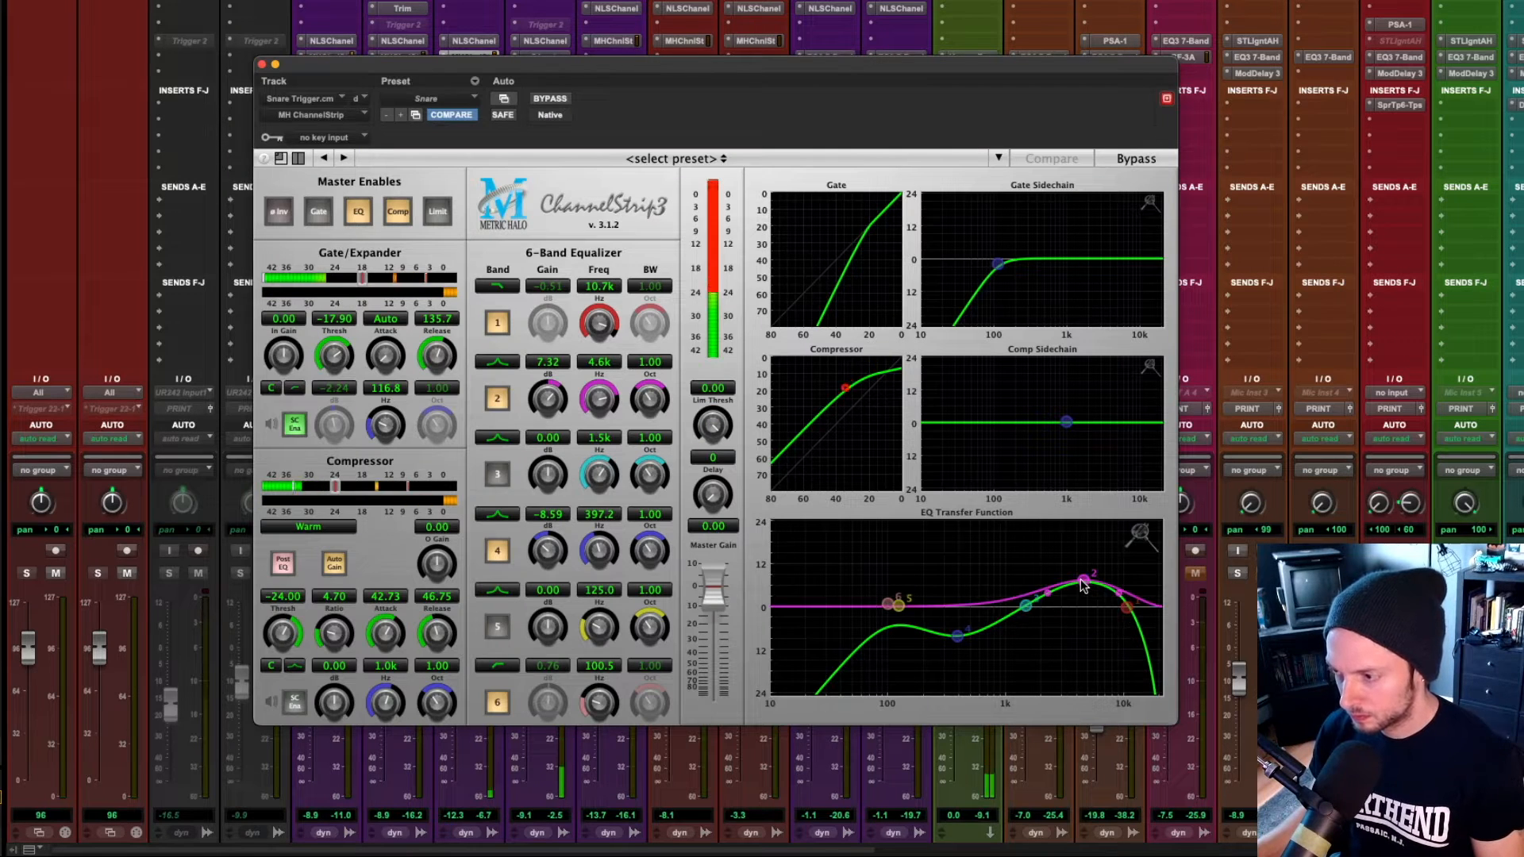
{"action": "left_click", "coordinate": [263, 64]}
- Mute SnrTrgr.cm and set the low-cut band 6 of Snare Up's ChannelStrip EQ to about 131 Hz
{"action": "scroll", "coordinate": [477, 397], "scroll_direction": "down", "scroll_amount": 3}
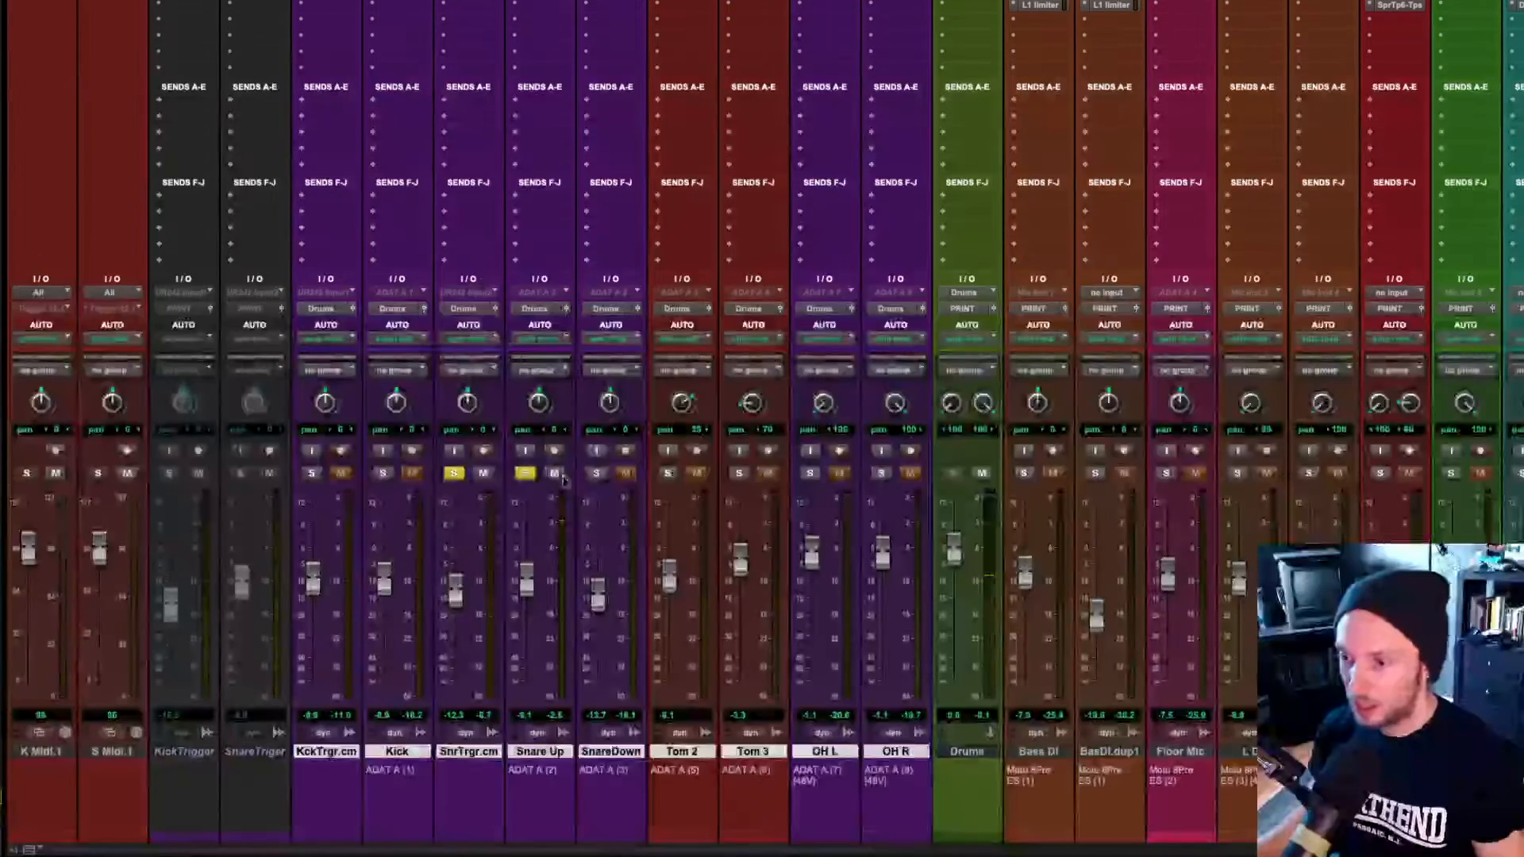
{"action": "left_click", "coordinate": [485, 474]}
{"action": "scroll", "coordinate": [502, 474], "scroll_direction": "up", "scroll_amount": 3}
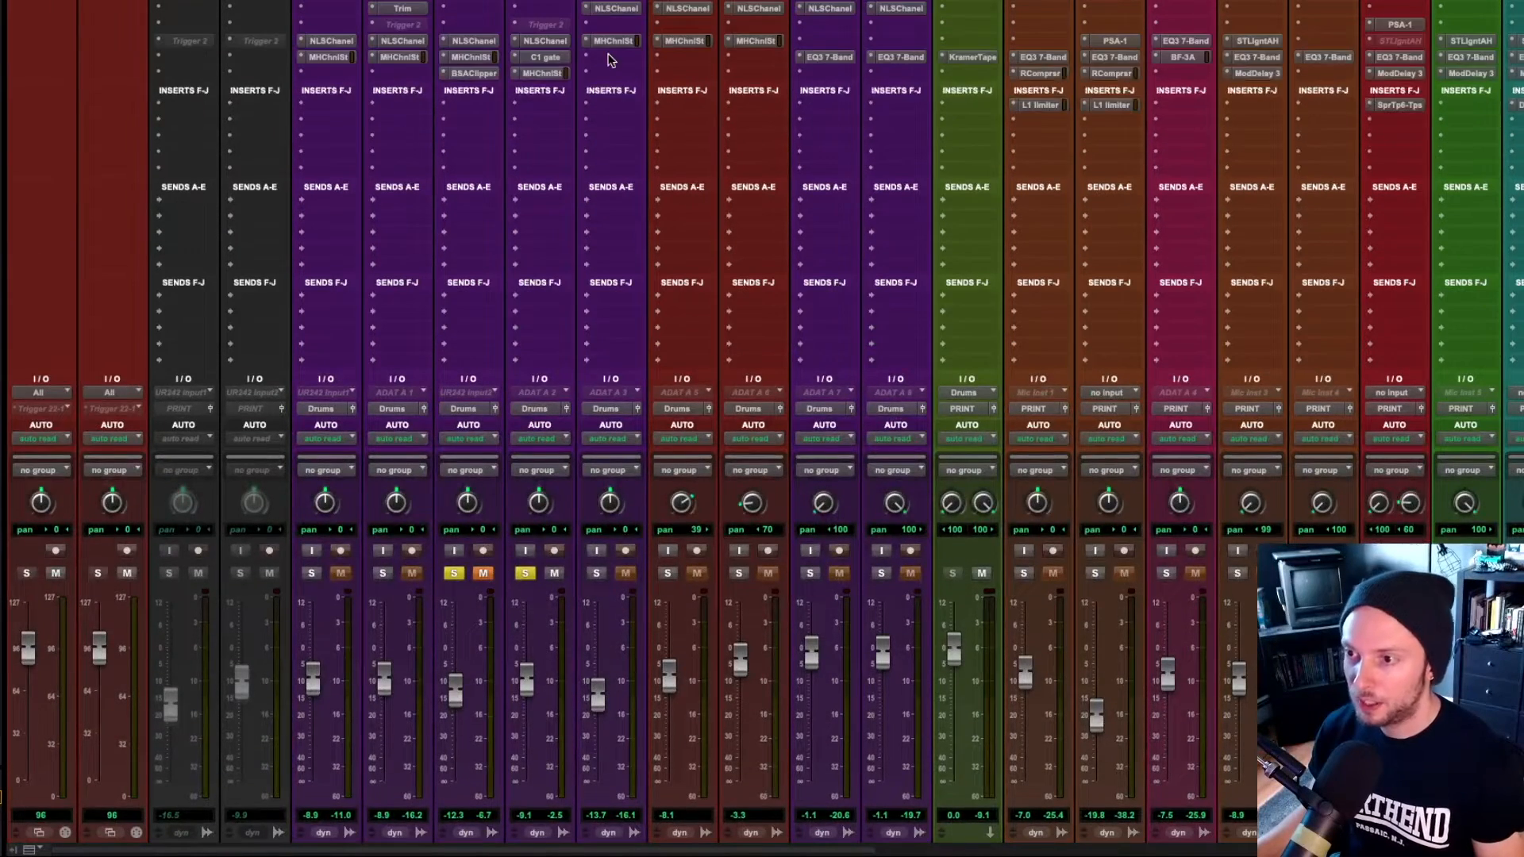
{"action": "left_click", "coordinate": [528, 72]}
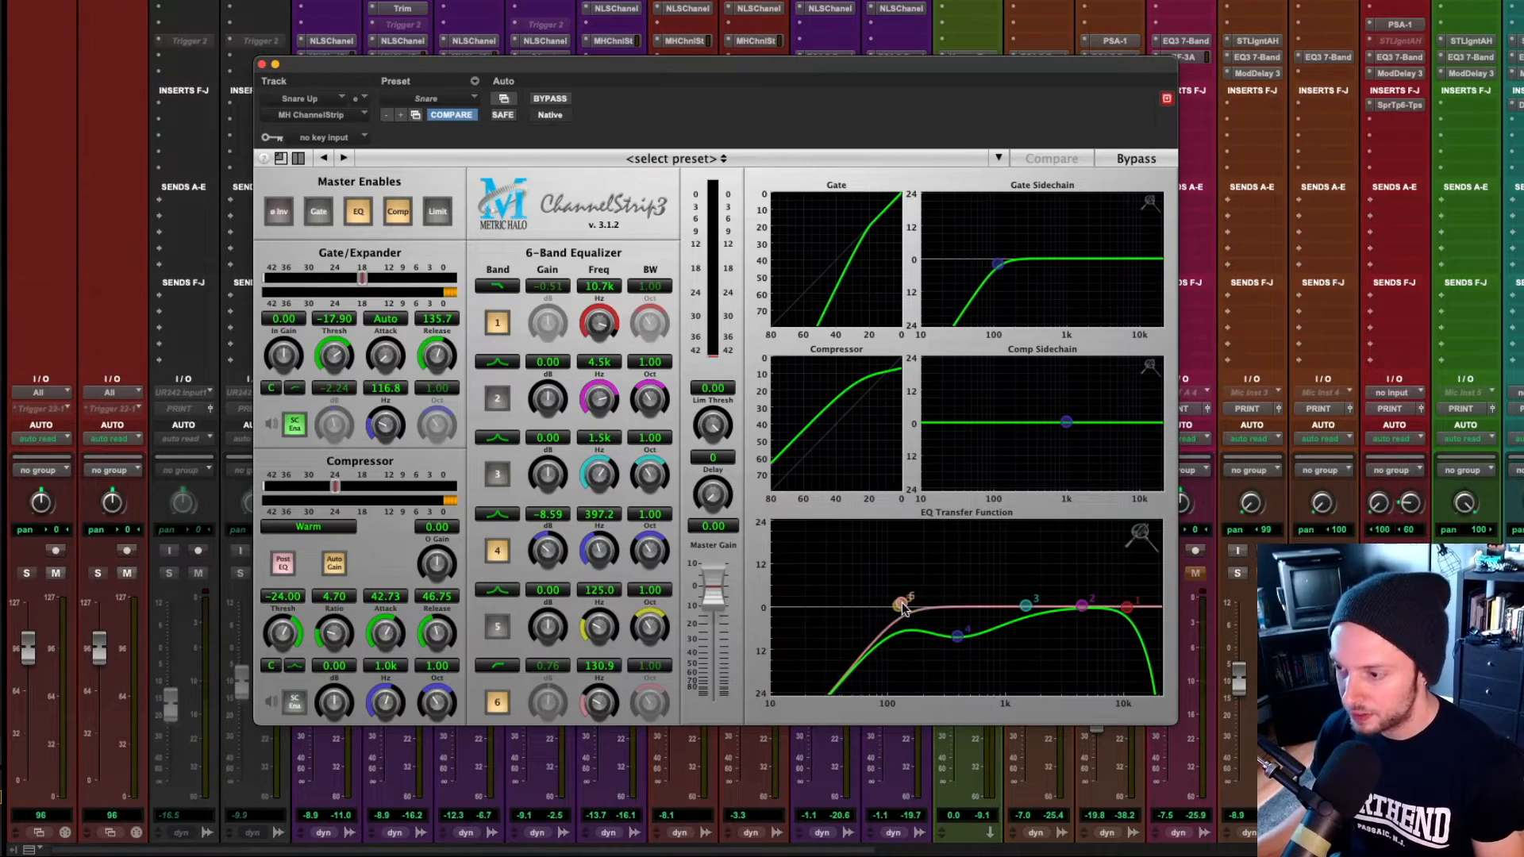
{"action": "left_click_drag", "start_coordinate": [902, 609], "coordinate": [903, 608]}
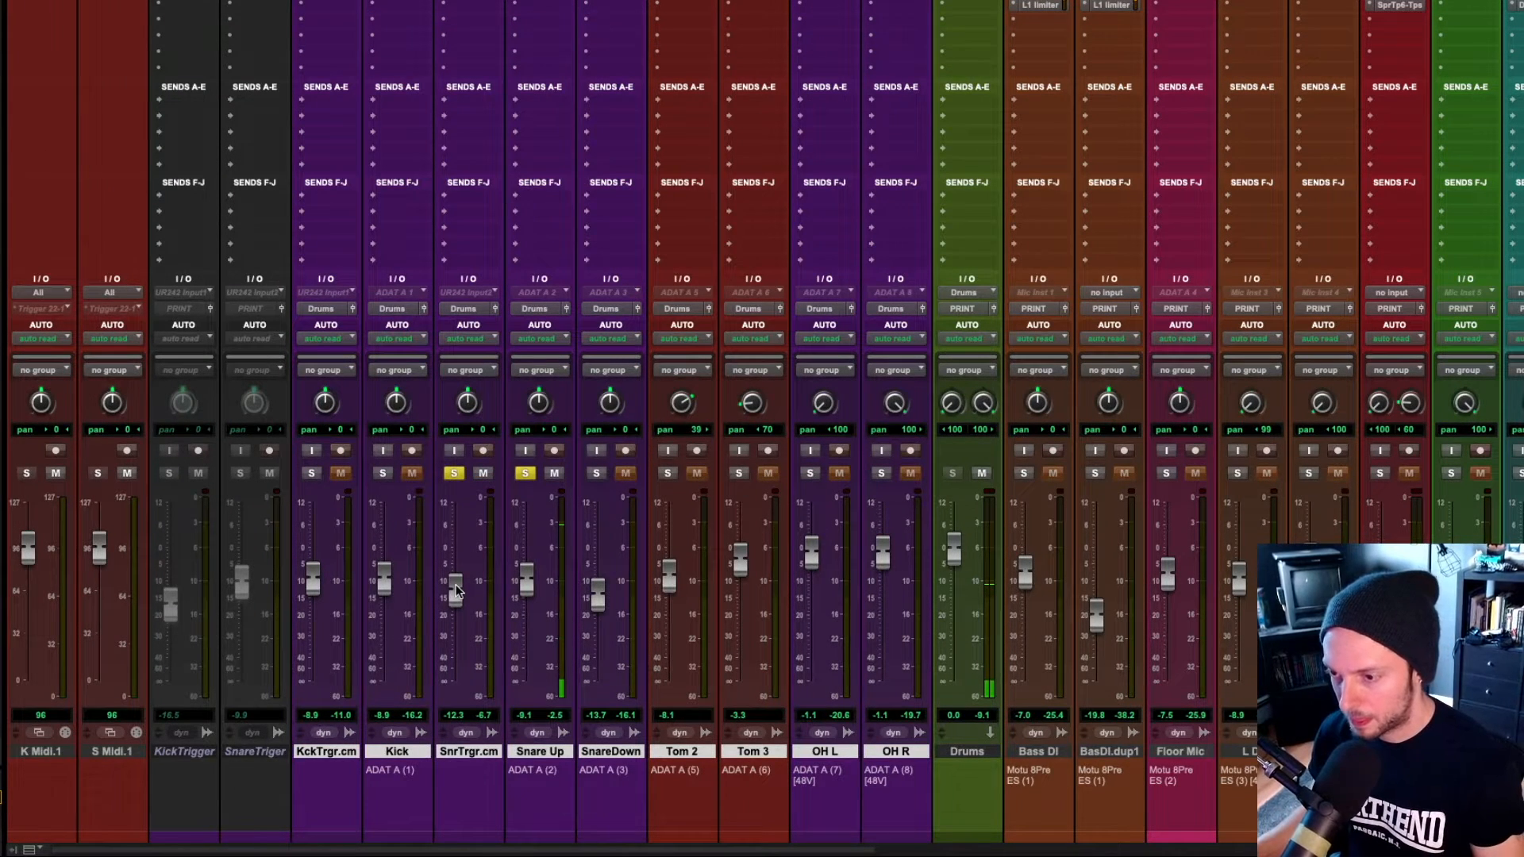
- Raise the SnrTrgr.cm fader to -8.6 dB and solo all the selected drum tracks
{"action": "left_click_drag", "start_coordinate": [455, 591], "coordinate": [455, 577]}
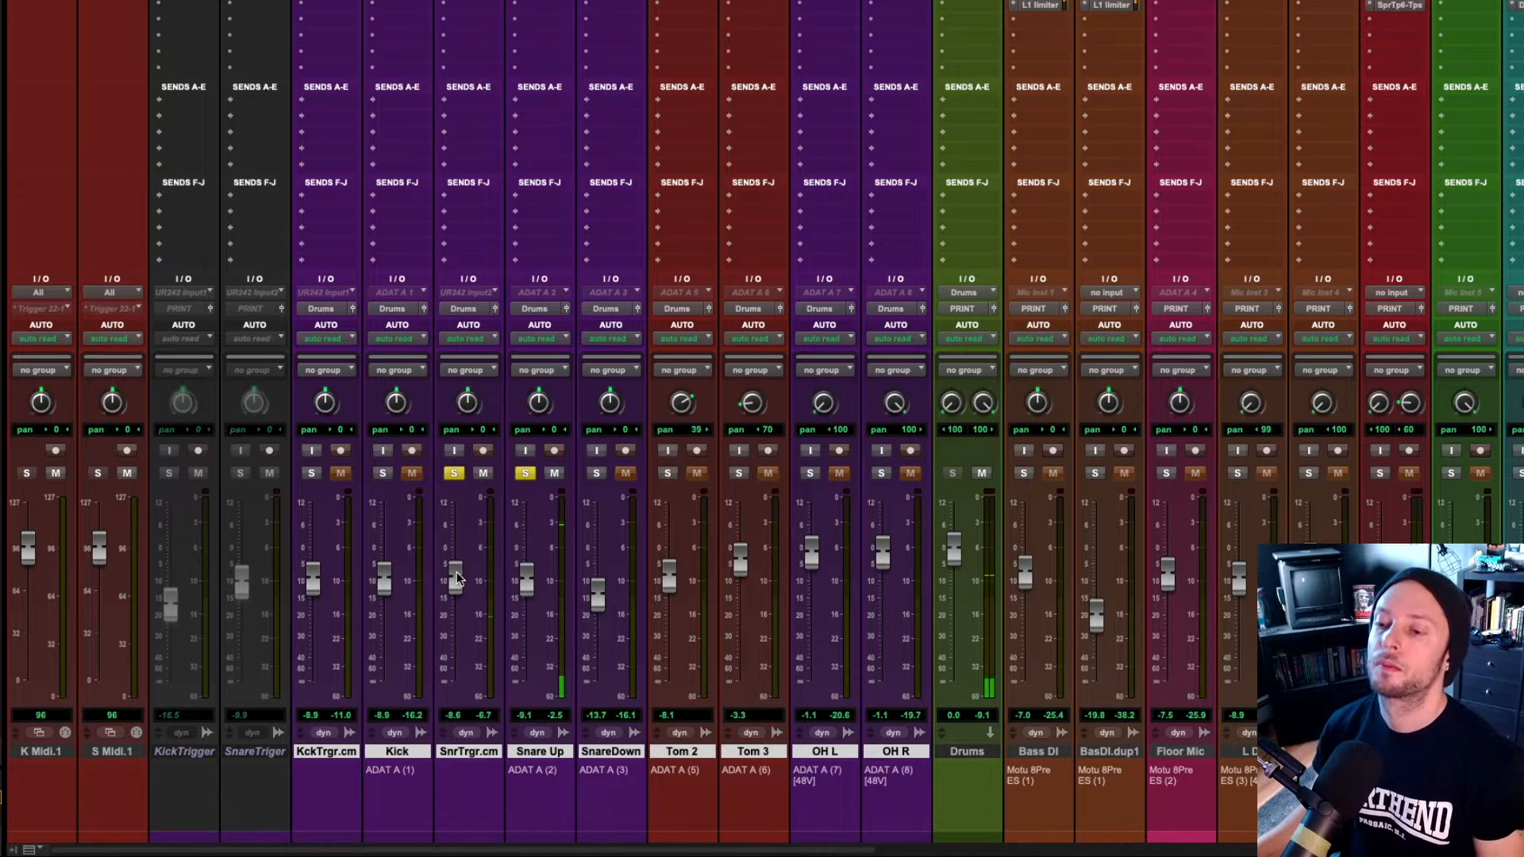
{"action": "left_click", "coordinate": [455, 476]}
{"action": "left_click", "coordinate": [524, 476]}
{"action": "left_click", "coordinate": [311, 475], "text": "alt+shift"}
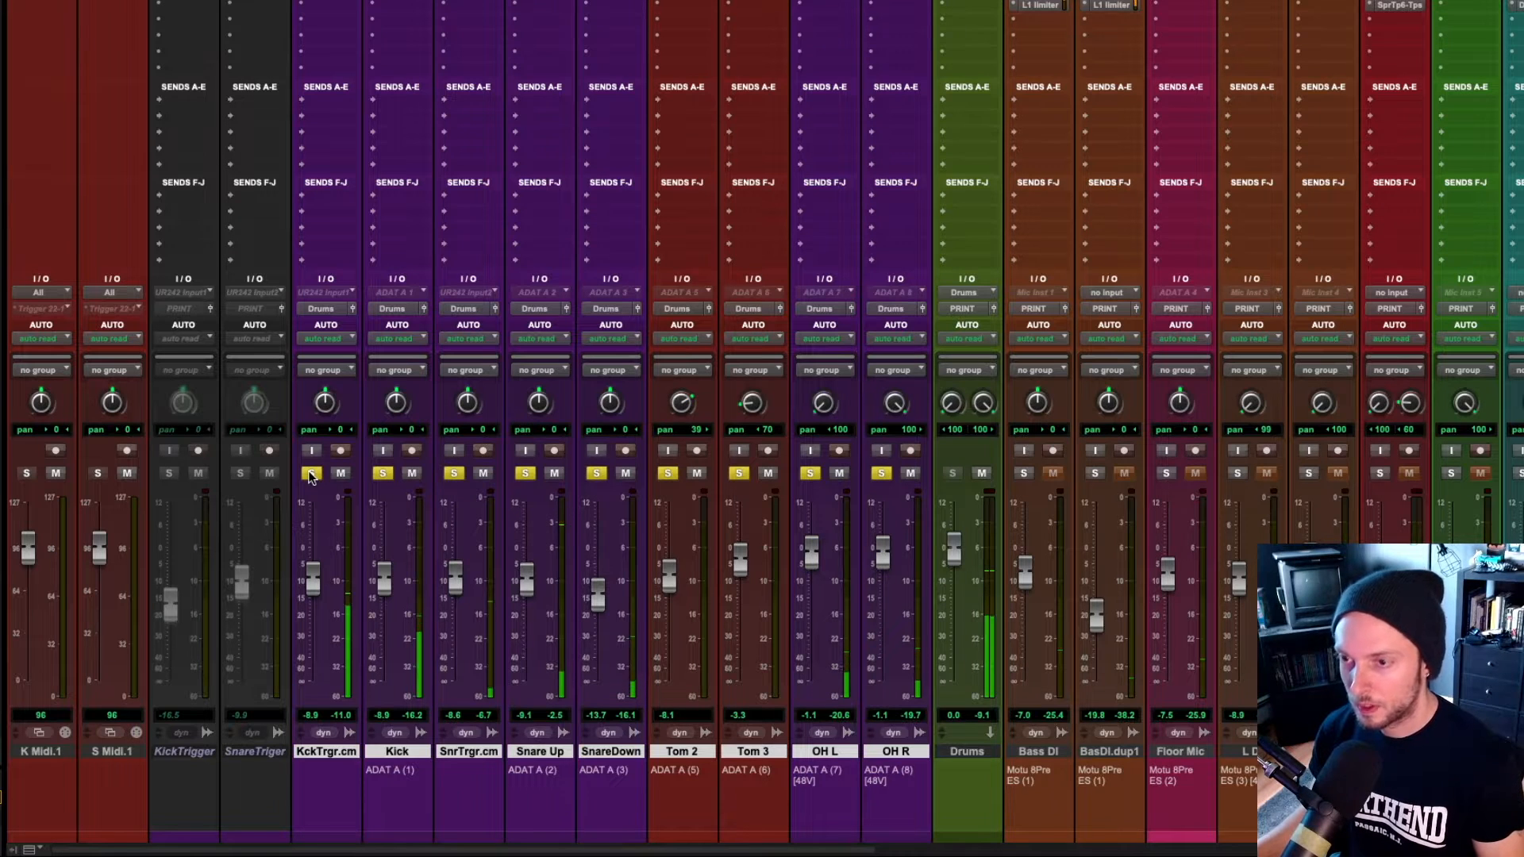
- Insert the SSLEQ plug-in on KckTrgr.cm and boost its HMF gain by about 6 dB
{"action": "scroll", "coordinate": [310, 477], "scroll_direction": "up", "scroll_amount": 3}
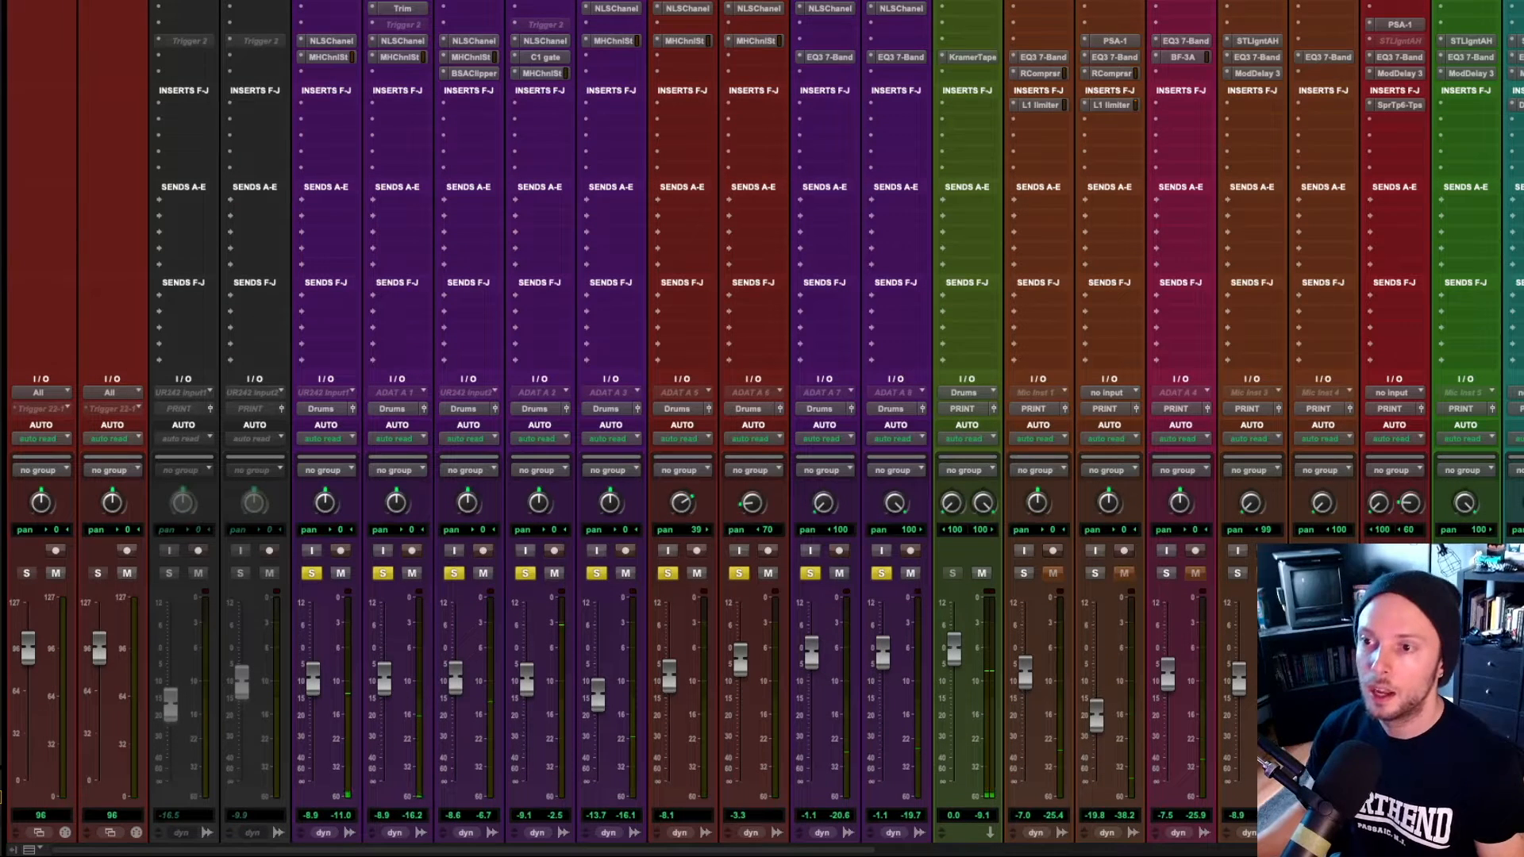
{"action": "left_click", "coordinate": [325, 73]}
{"action": "mouse_move", "coordinate": [354, 73]}
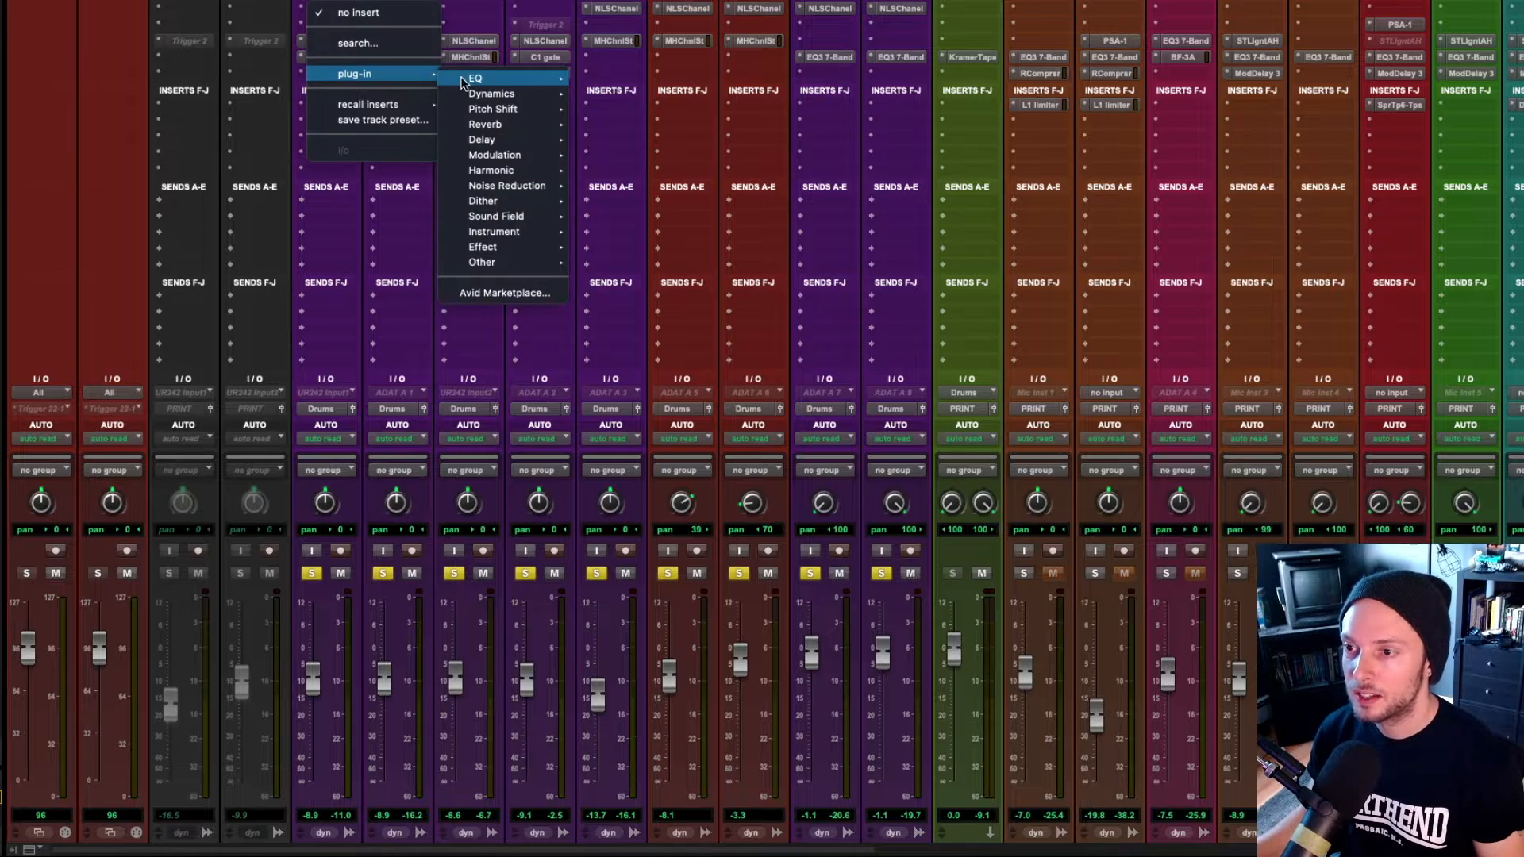
{"action": "mouse_move", "coordinate": [516, 84]}
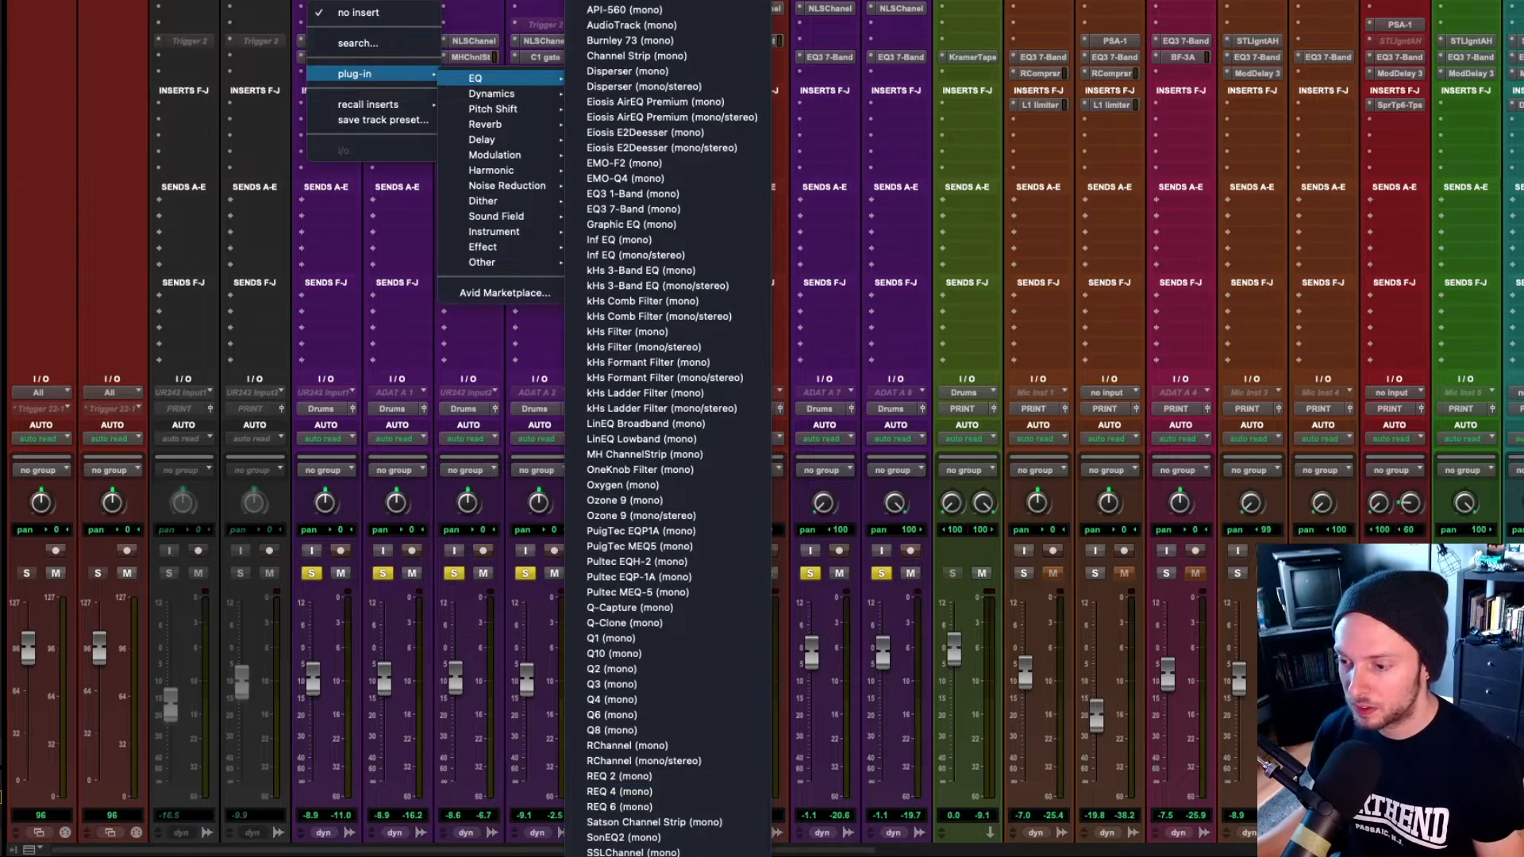
{"action": "left_click", "coordinate": [667, 856]}
{"action": "left_click_drag", "start_coordinate": [661, 188], "coordinate": [660, 176]}
{"action": "key", "text": "space"}
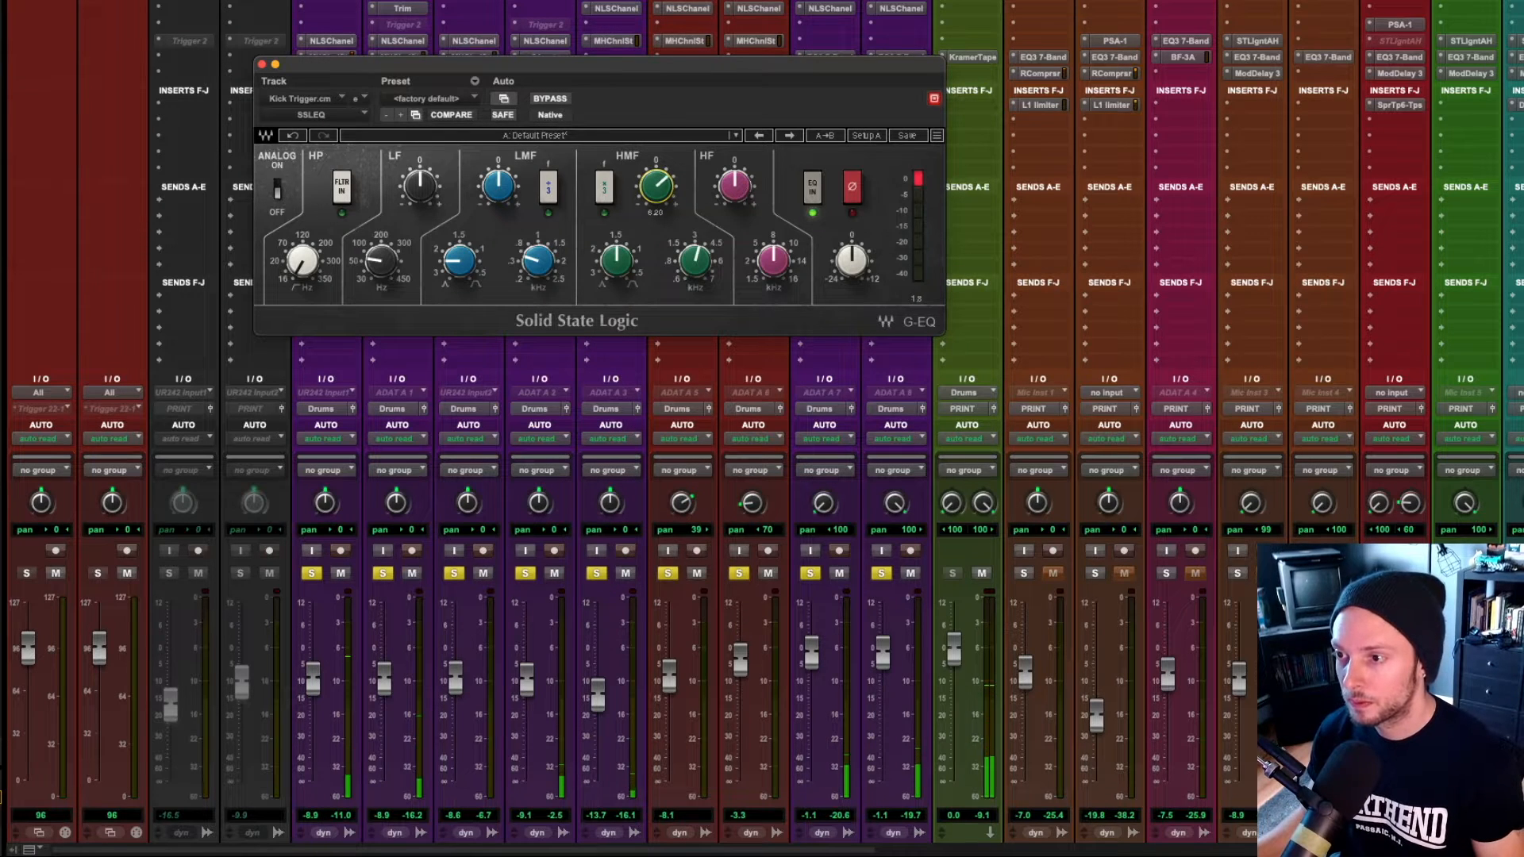
{"action": "left_click", "coordinate": [262, 64]}
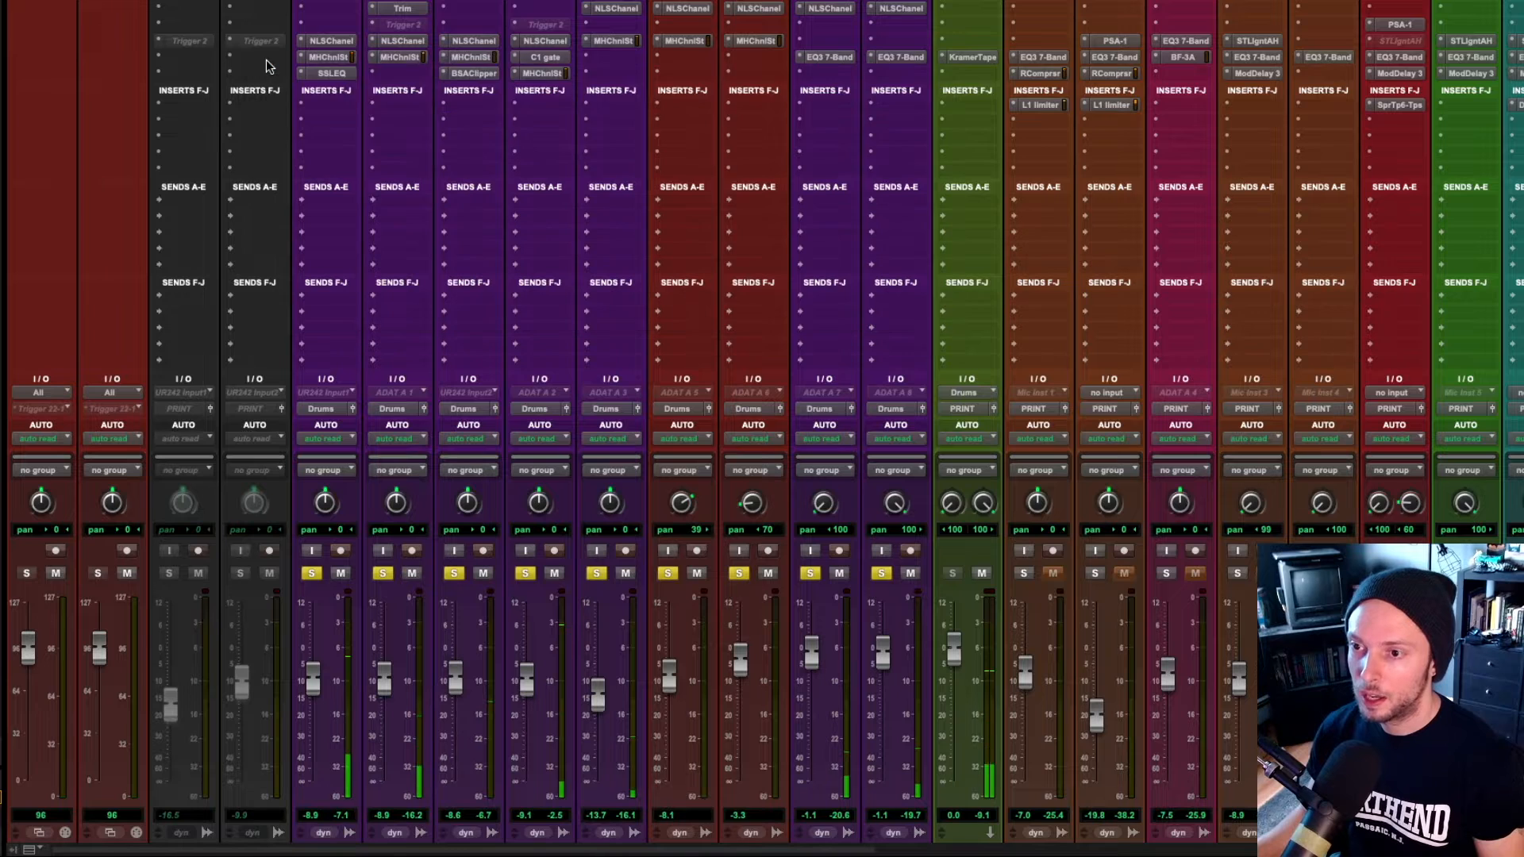
- Lower the KckTrgr.cm fader to -12.3 dB and raise the Kick fader to about -4.9 dB during playback
{"action": "scroll", "coordinate": [322, 561], "scroll_direction": "down", "scroll_amount": 3}
{"action": "left_click_drag", "start_coordinate": [322, 560], "coordinate": [386, 566]}
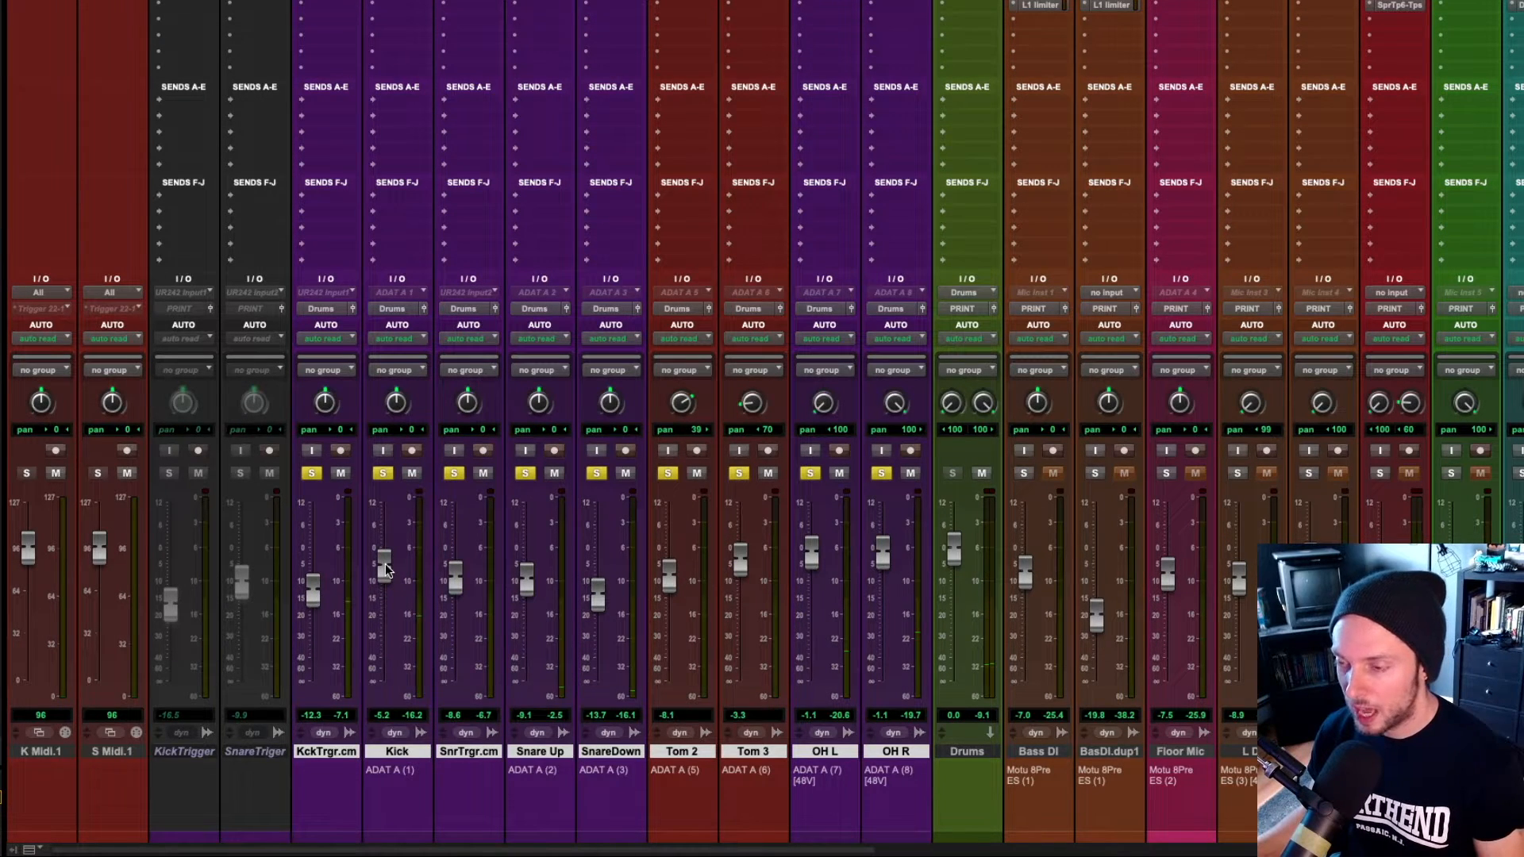
{"action": "key", "text": "space"}
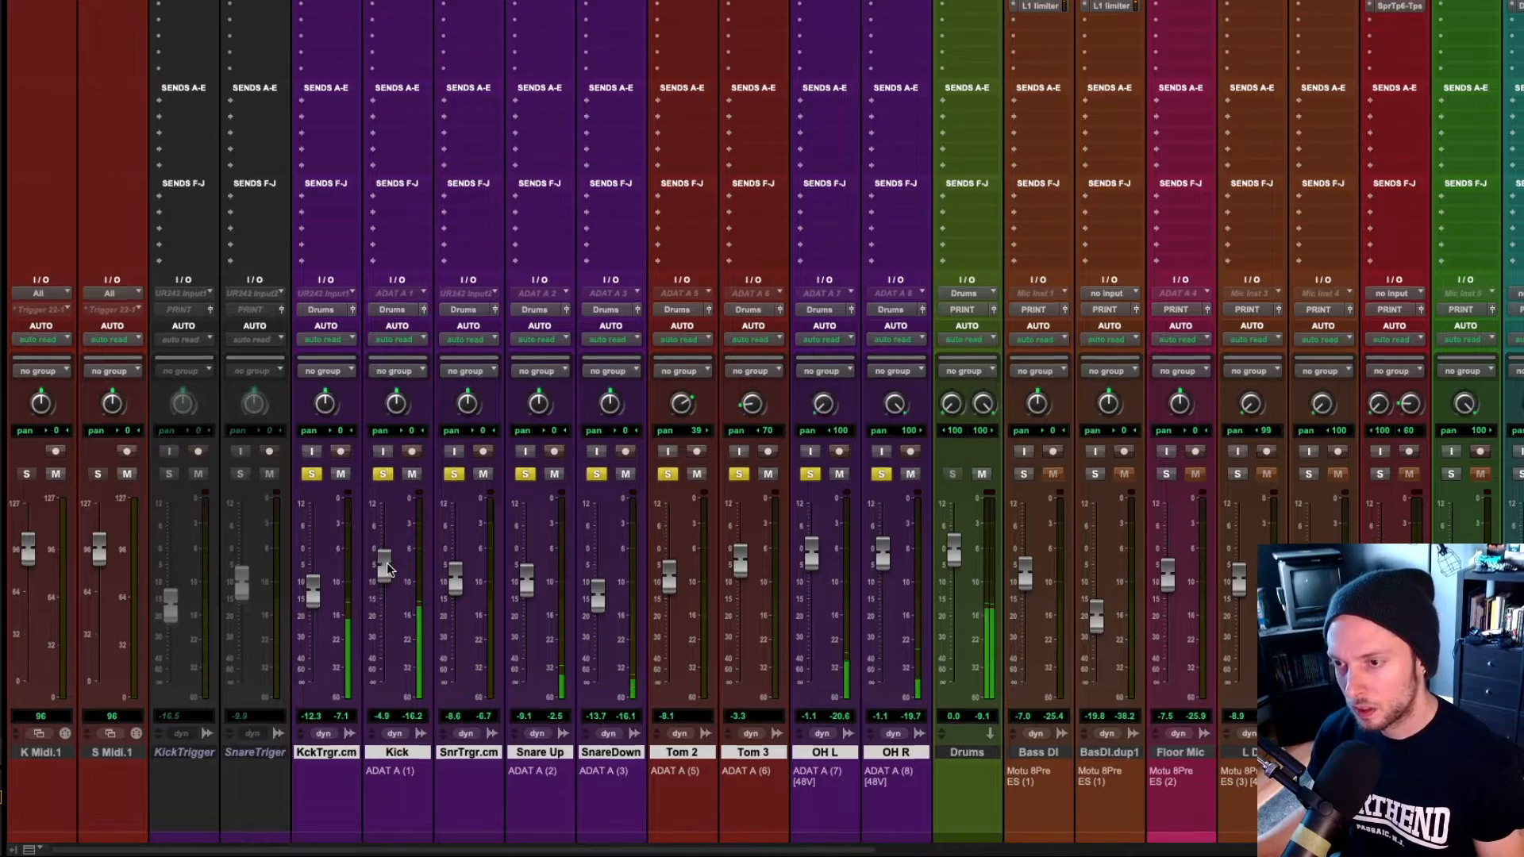
- Solo the Hallway L and Hallway R tracks along with the drums
{"action": "scroll", "coordinate": [667, 273], "scroll_direction": "down", "scroll_amount": 3}
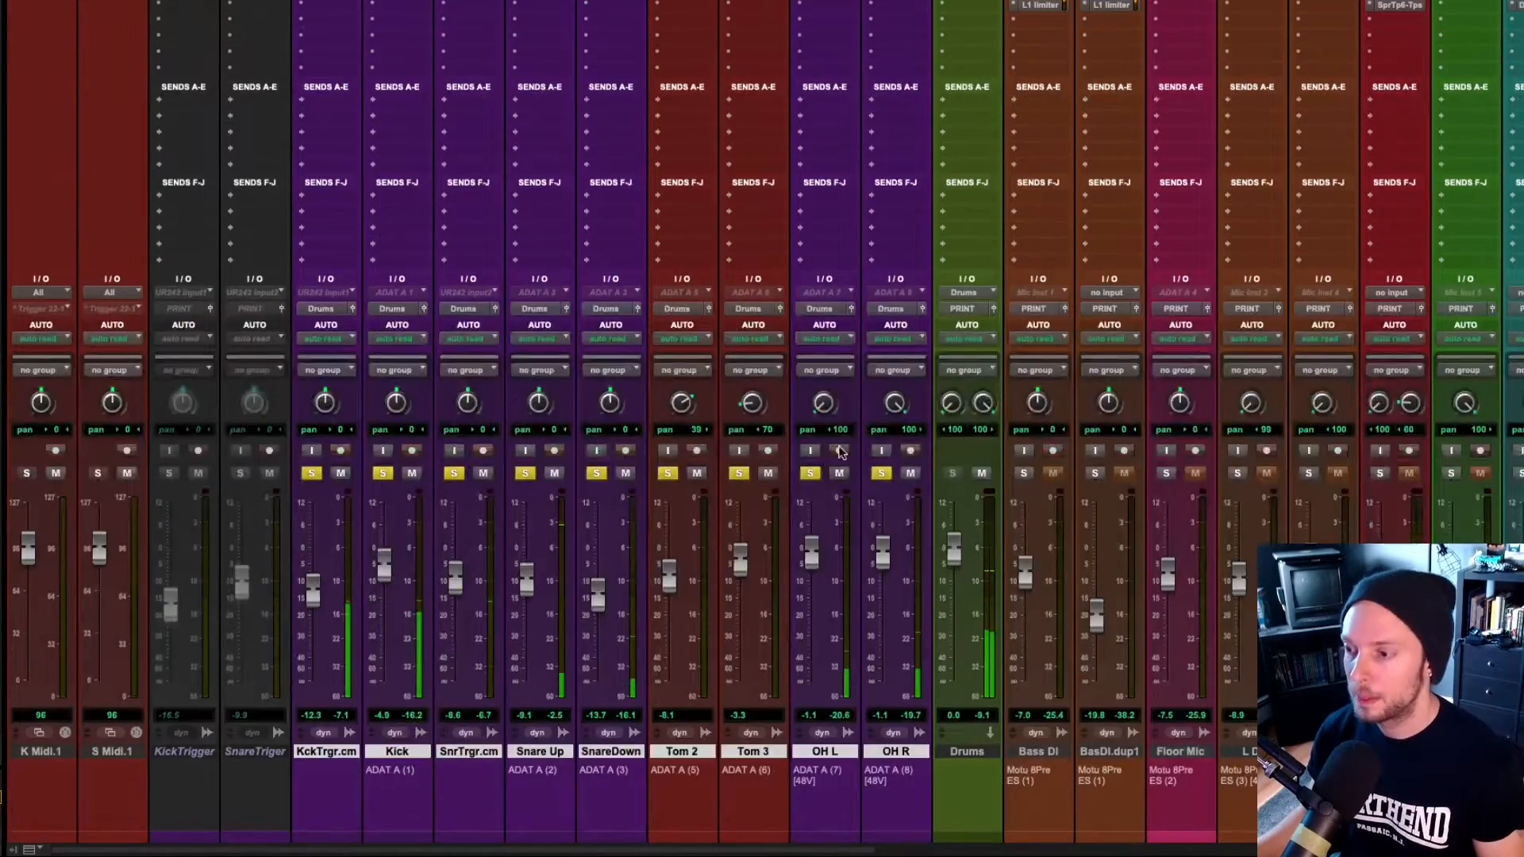
{"action": "scroll", "coordinate": [516, 370], "scroll_direction": "right", "scroll_amount": 5}
{"action": "scroll", "coordinate": [591, 404], "scroll_direction": "right", "scroll_amount": 10}
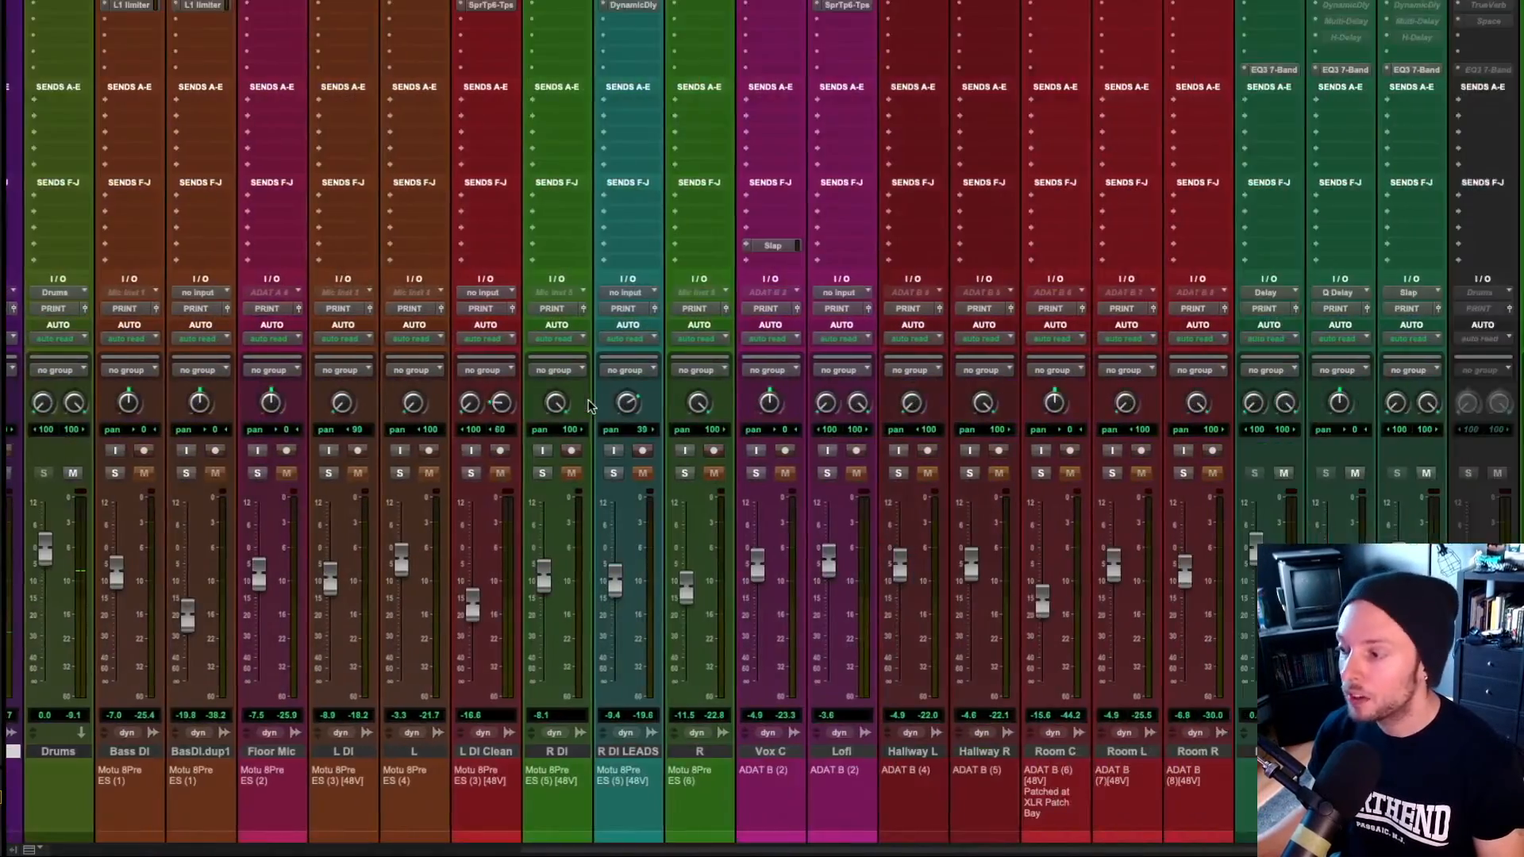
{"action": "scroll", "coordinate": [842, 505], "scroll_direction": "left", "scroll_amount": 1}
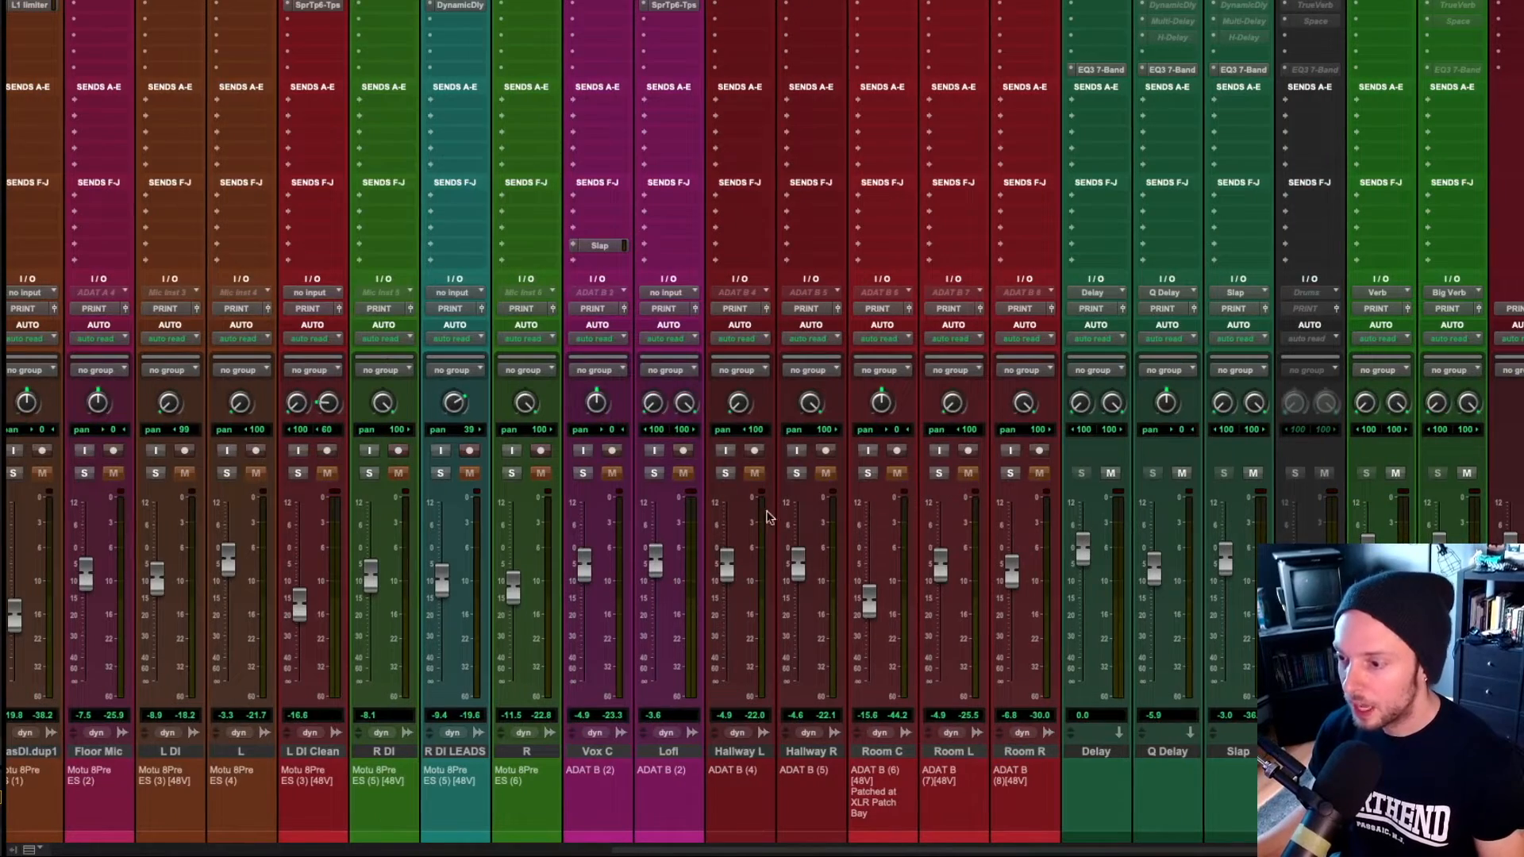
{"action": "left_click", "coordinate": [725, 473]}
{"action": "left_click", "coordinate": [796, 473]}
- Open the EQ3 7-Band on Hallway L and slightly adjust one of its bands during playback
{"action": "scroll", "coordinate": [784, 473], "scroll_direction": "left", "scroll_amount": 5}
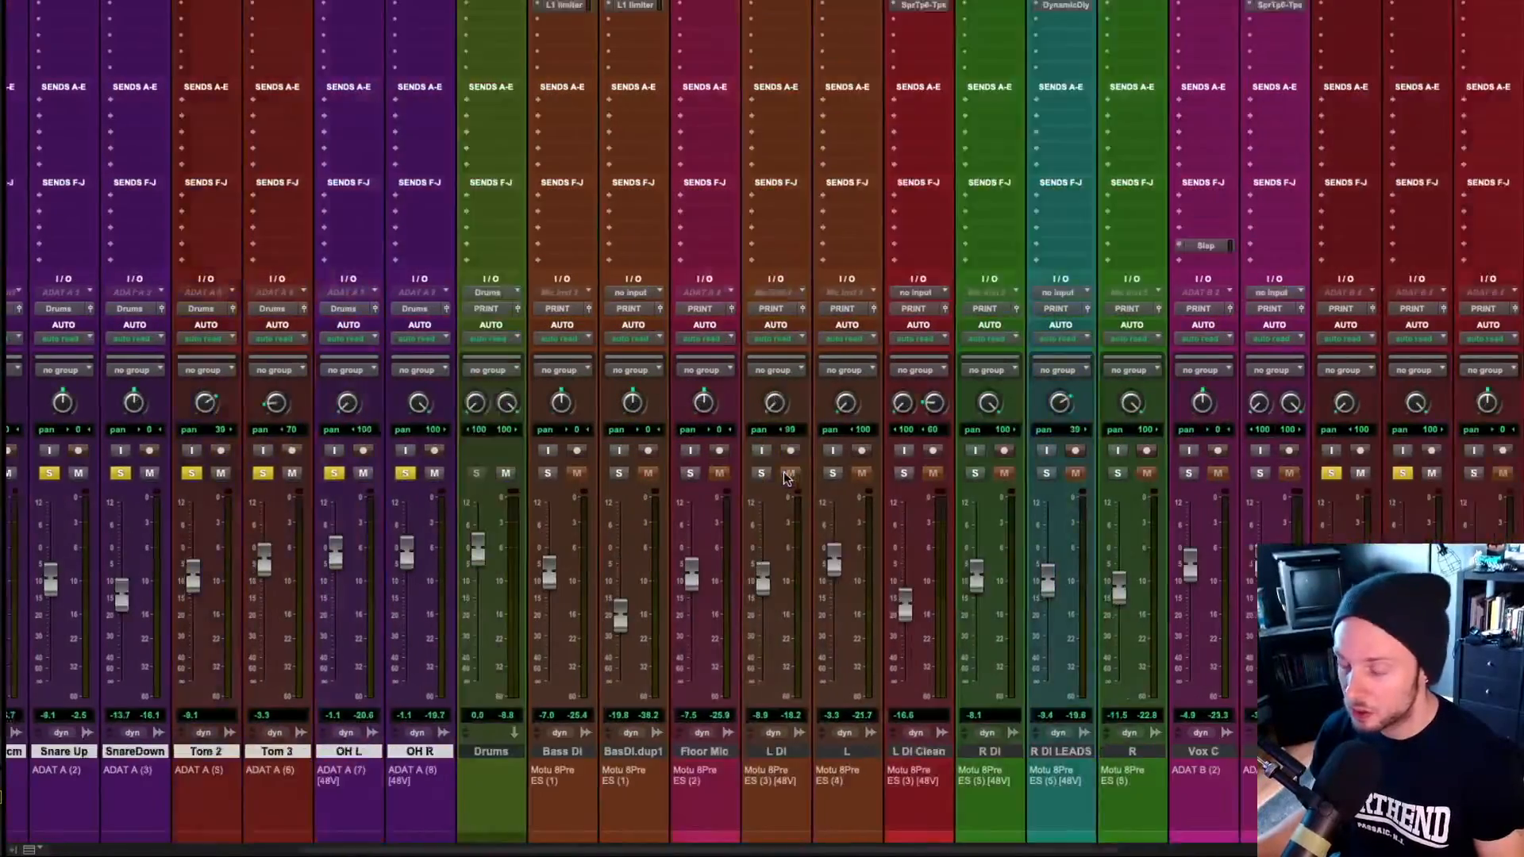
{"action": "scroll", "coordinate": [783, 471], "scroll_direction": "left", "scroll_amount": 7}
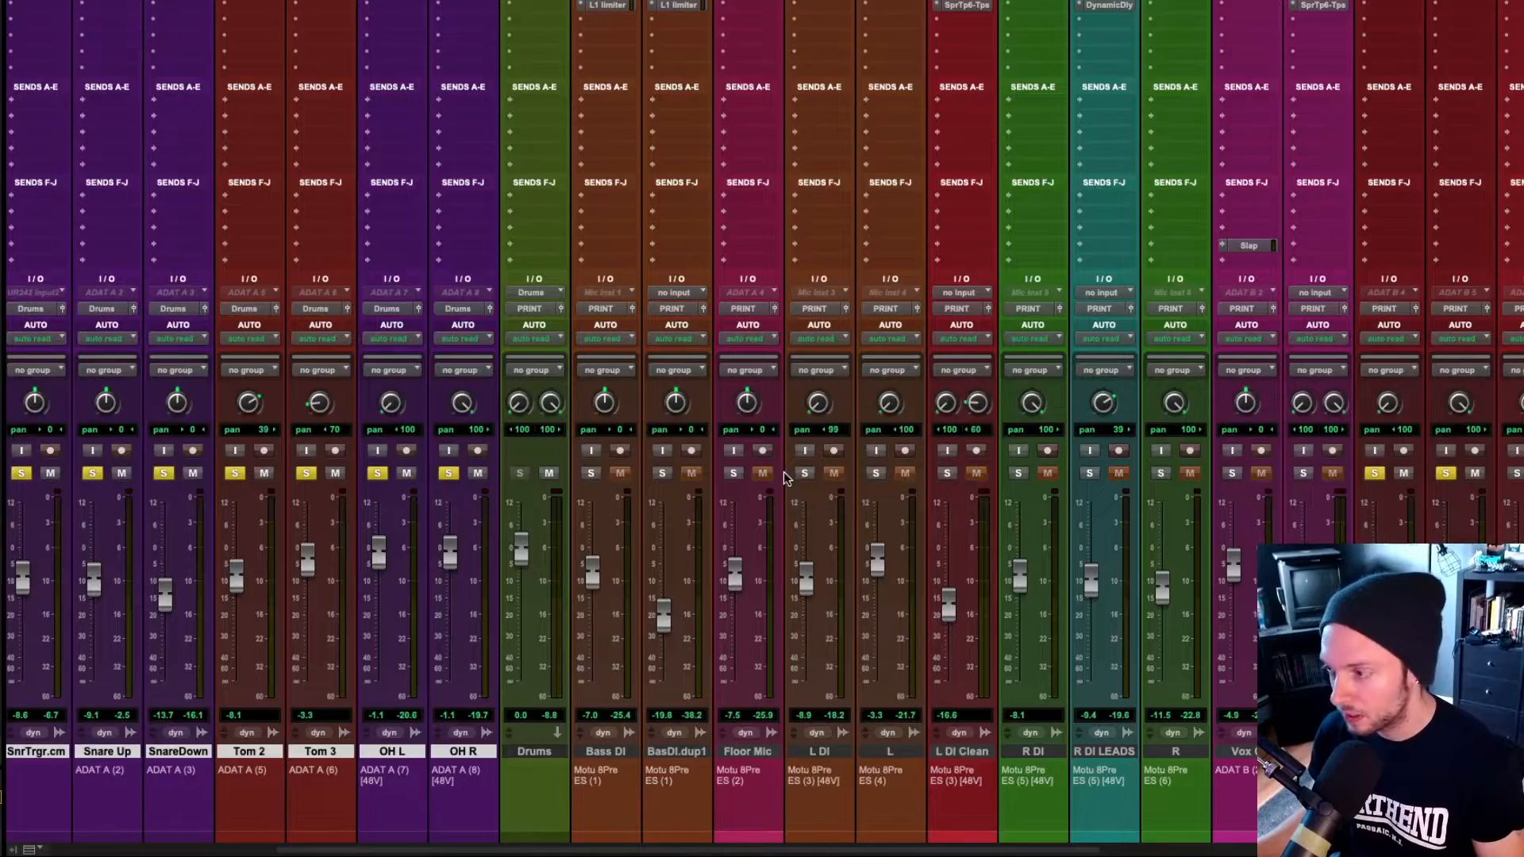
{"action": "scroll", "coordinate": [783, 472], "scroll_direction": "left", "scroll_amount": 2}
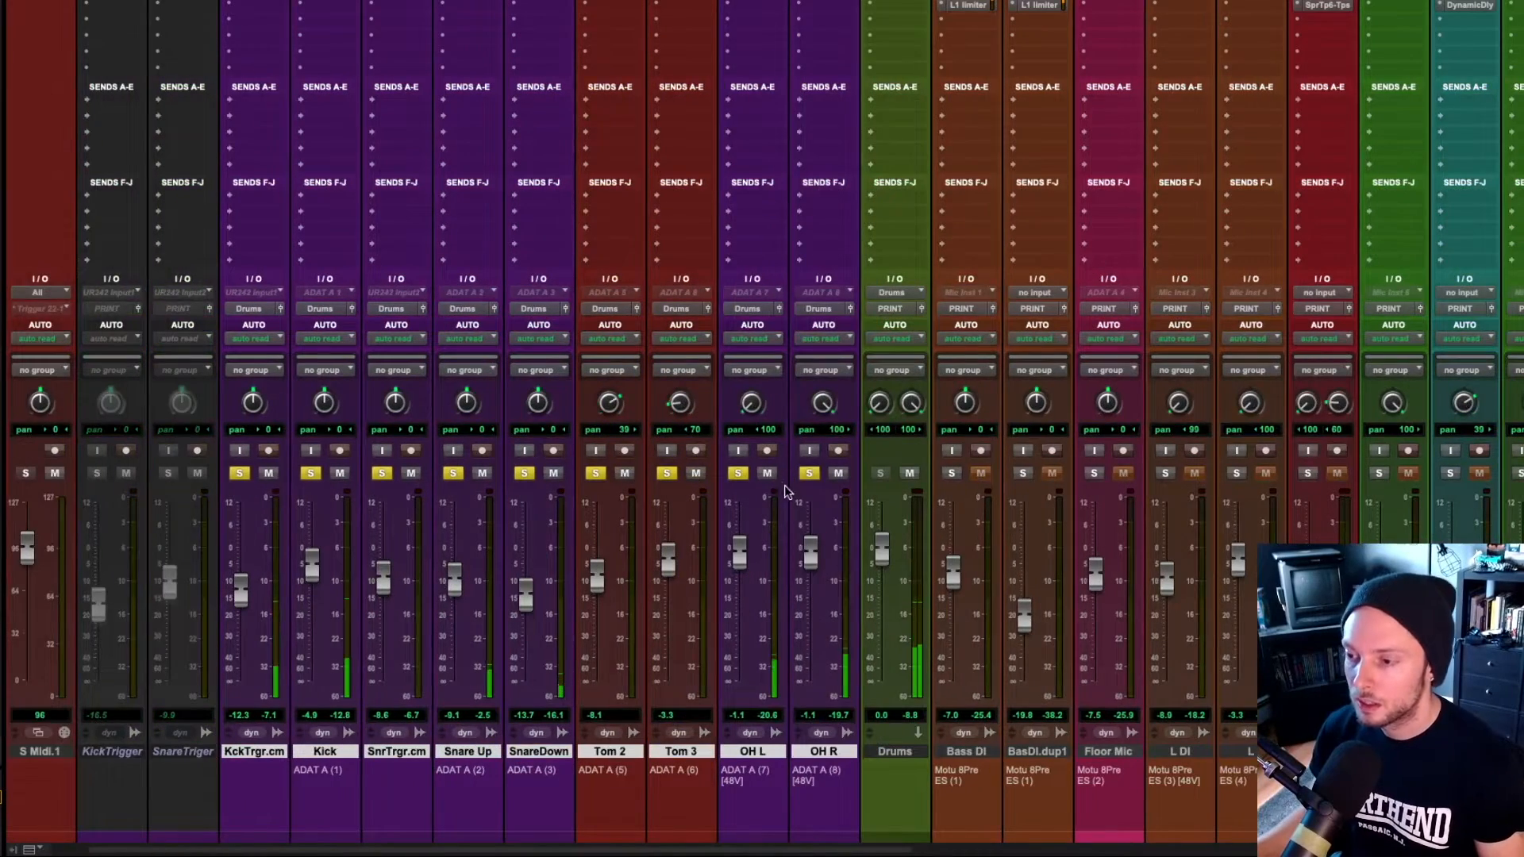
{"action": "scroll", "coordinate": [783, 483], "scroll_direction": "right", "scroll_amount": 9}
{"action": "scroll", "coordinate": [782, 483], "scroll_direction": "right", "scroll_amount": 3}
{"action": "scroll", "coordinate": [783, 481], "scroll_direction": "up", "scroll_amount": 3}
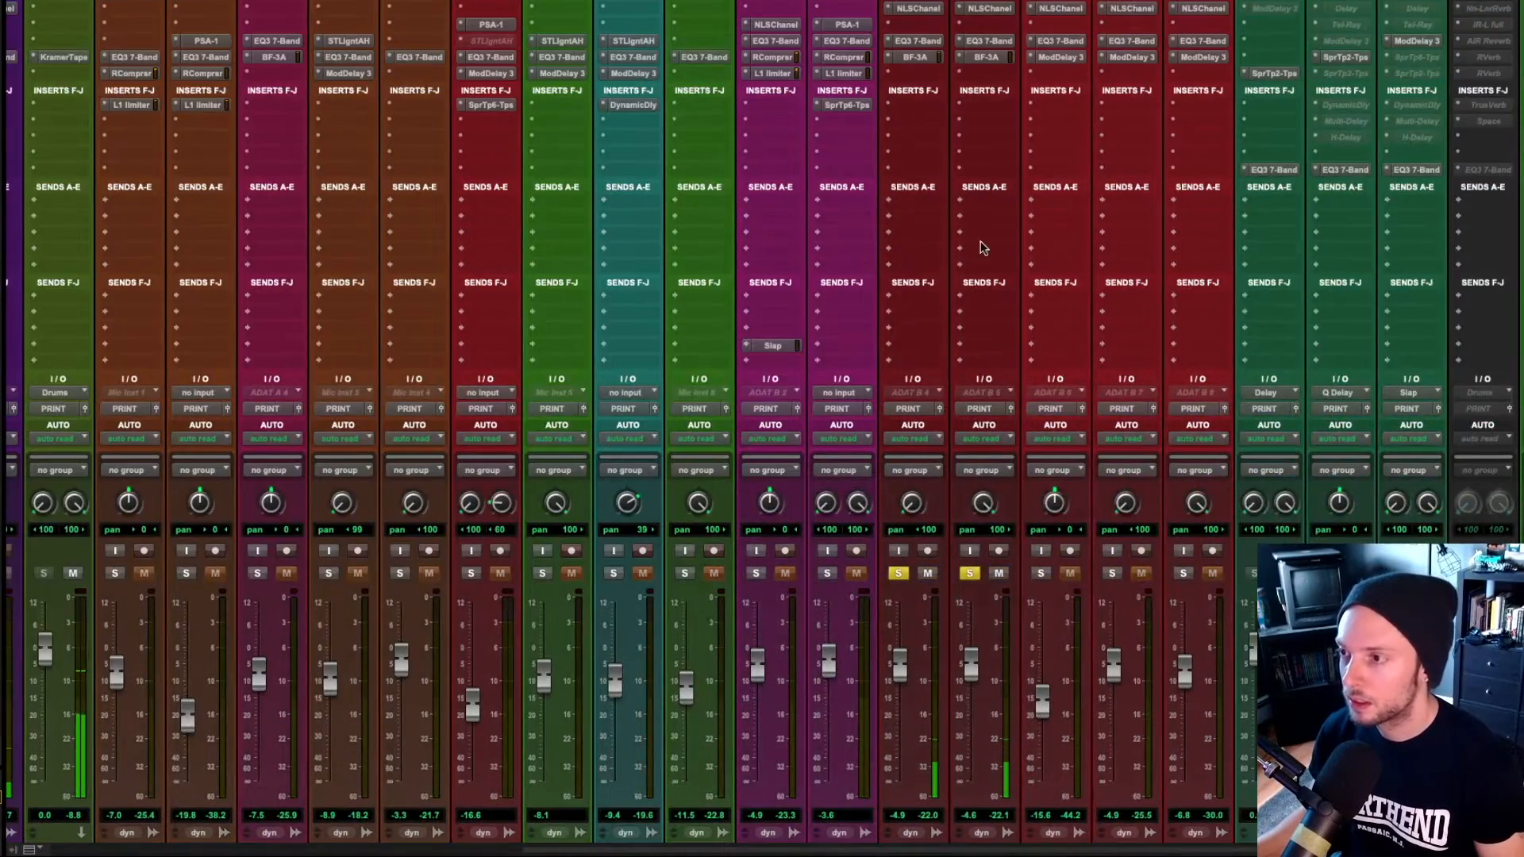
{"action": "left_click", "coordinate": [919, 41]}
{"action": "left_click_drag", "start_coordinate": [704, 445], "coordinate": [703, 442]}
{"action": "left_click", "coordinate": [262, 65]}
{"action": "scroll", "coordinate": [640, 215], "scroll_direction": "down", "scroll_amount": 3}
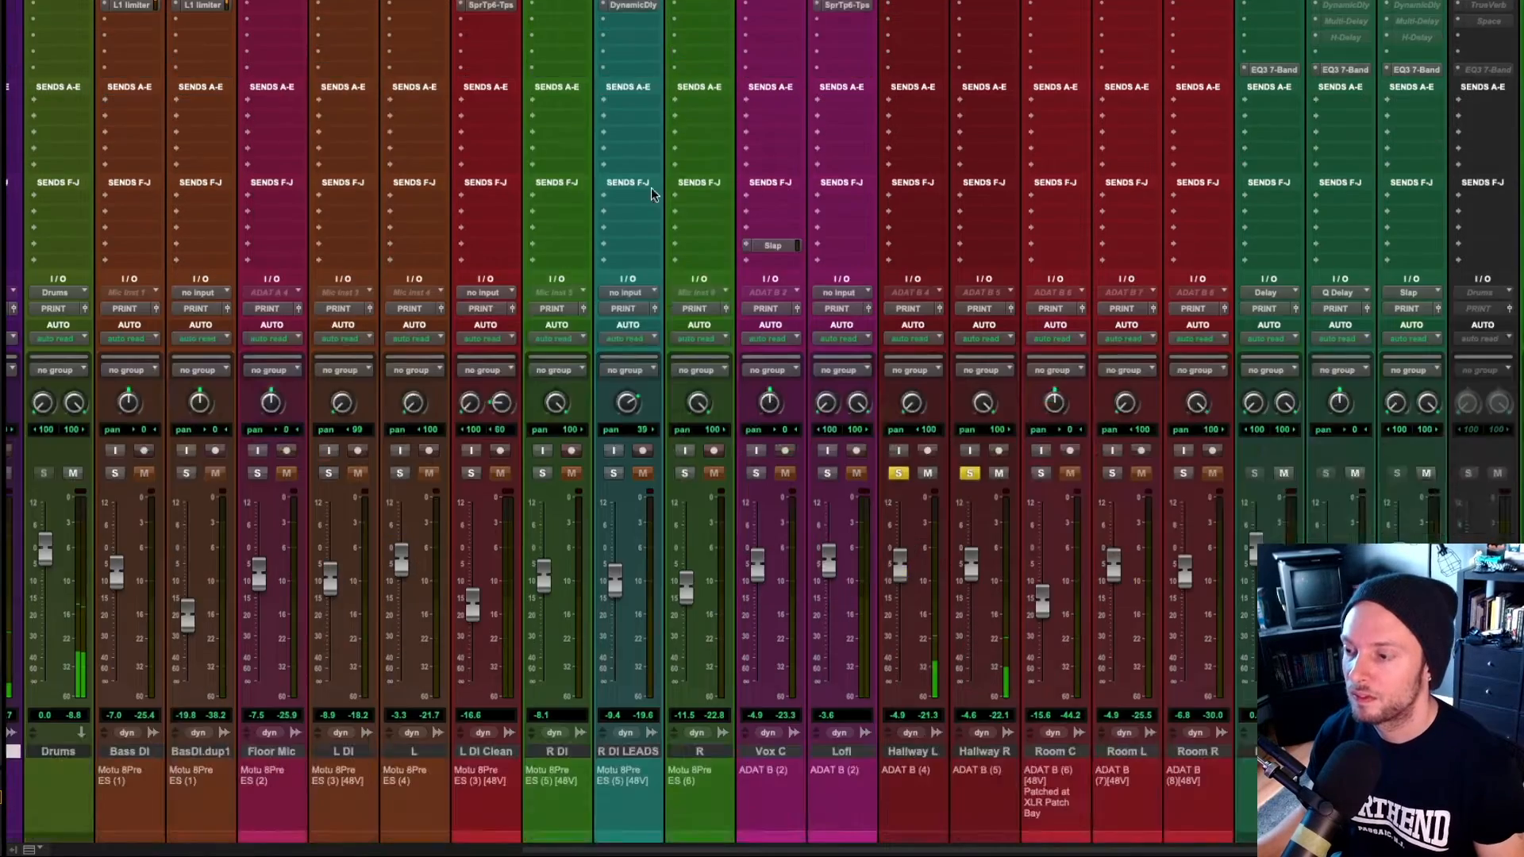
- Raise the KckTrgr.cm fader to -8.4 dB
{"action": "scroll", "coordinate": [640, 214], "scroll_direction": "left", "scroll_amount": 13}
{"action": "scroll", "coordinate": [983, 106], "scroll_direction": "up", "scroll_amount": 3}
{"action": "scroll", "coordinate": [287, 597], "scroll_direction": "down", "scroll_amount": 3}
{"action": "left_click_drag", "start_coordinate": [315, 585], "coordinate": [317, 565]}
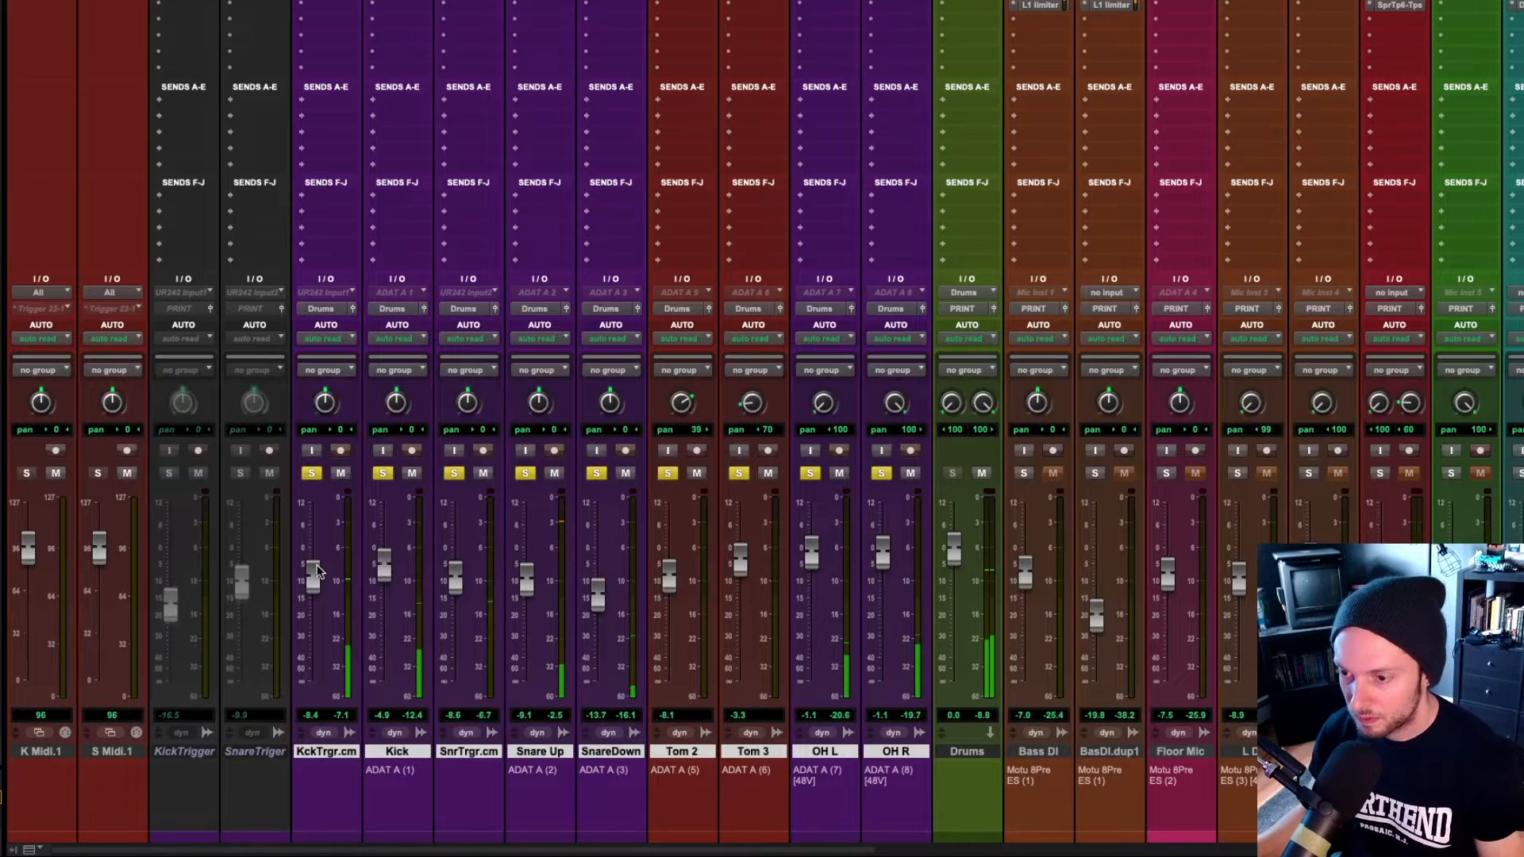
- Check the Kramer Tape level meters and record level on the Drums track during playback
{"action": "scroll", "coordinate": [955, 54], "scroll_direction": "up", "scroll_amount": 3}
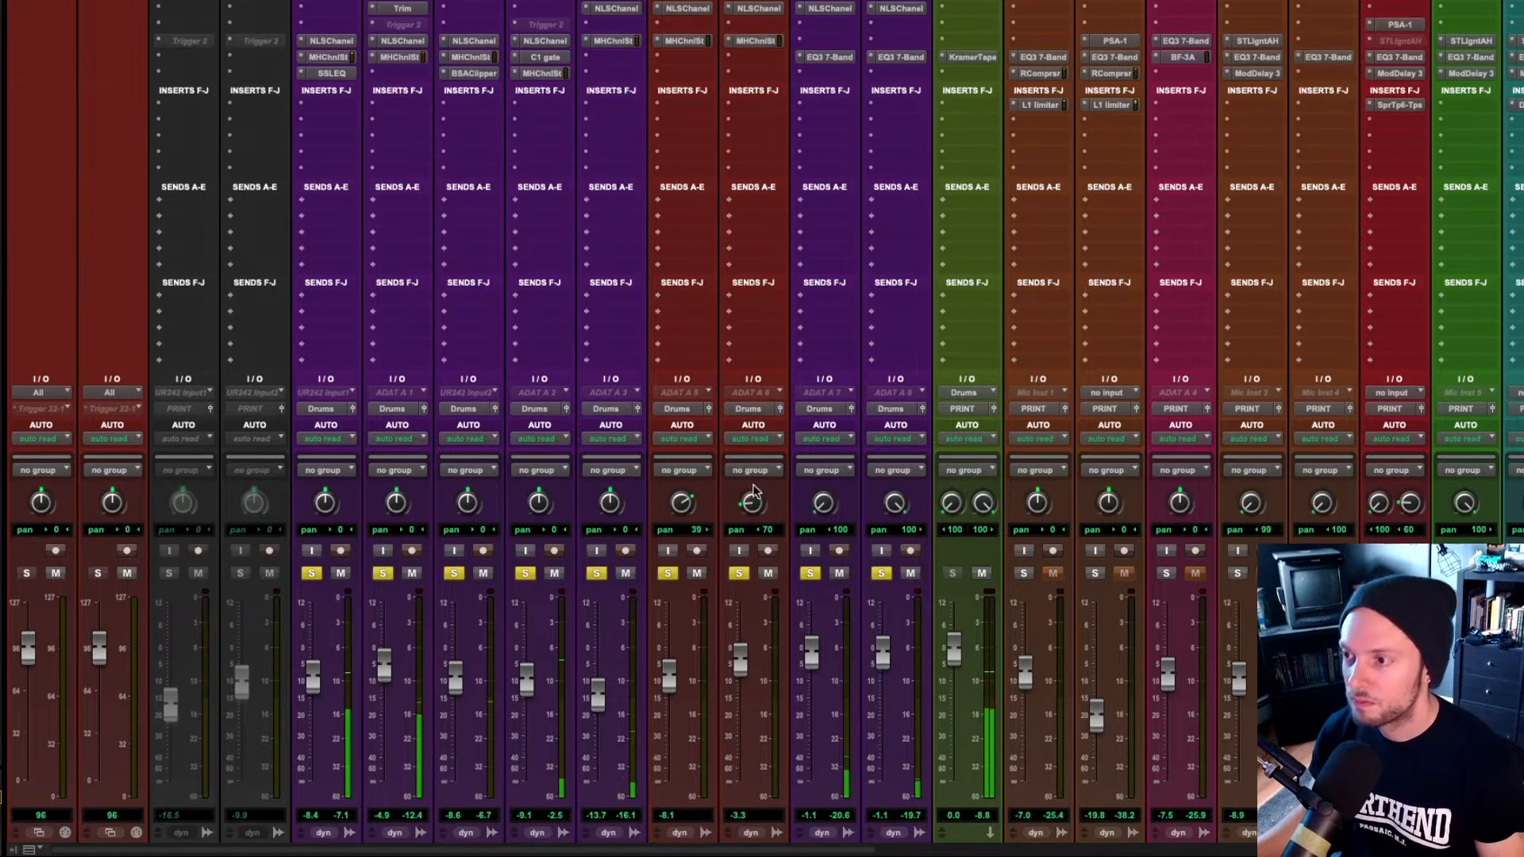
{"action": "left_click", "coordinate": [960, 54]}
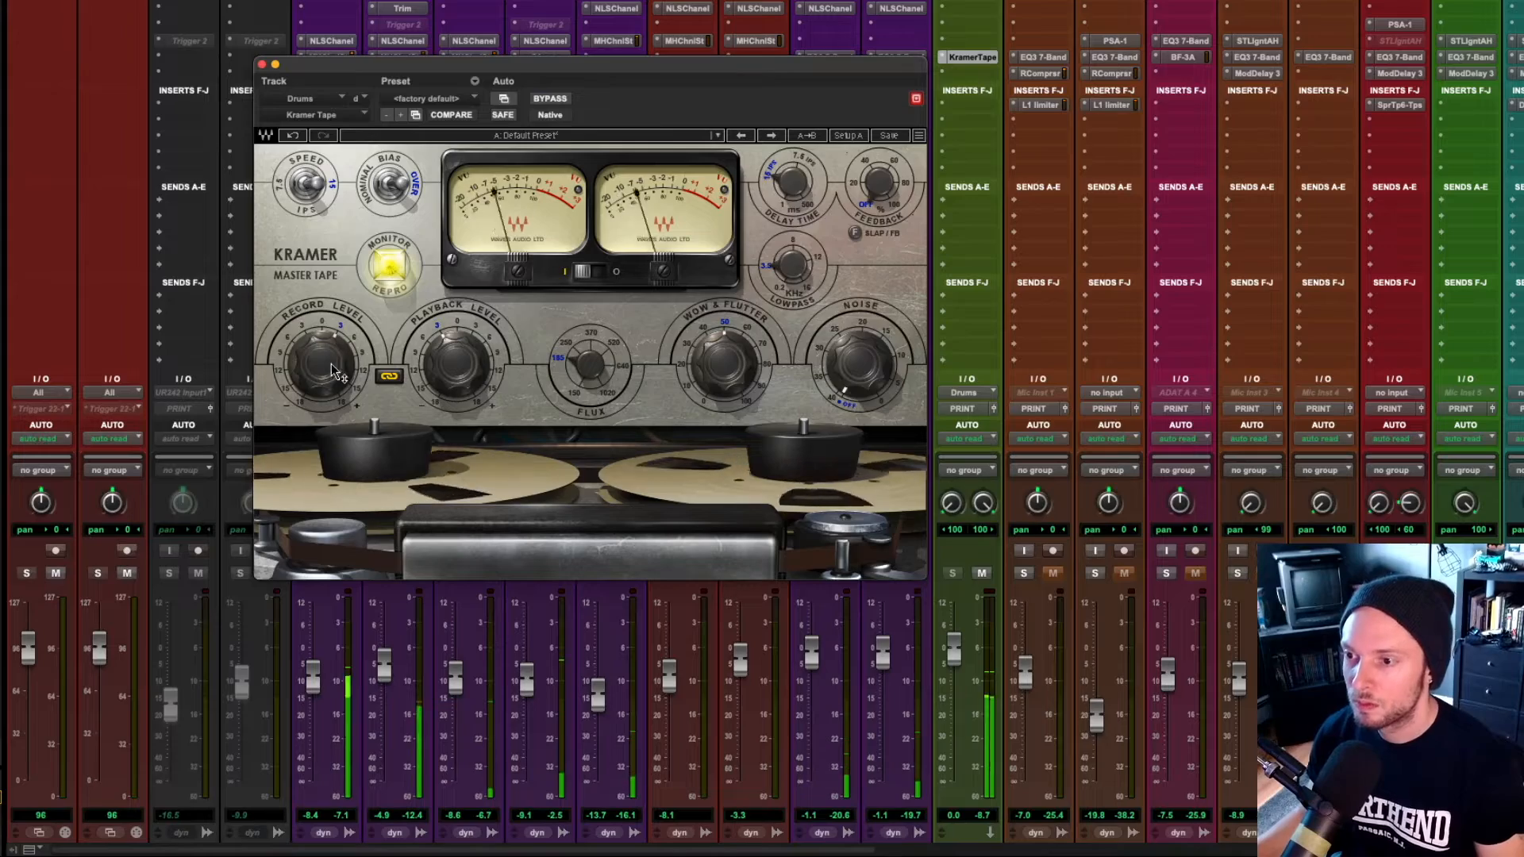
{"action": "left_click", "coordinate": [262, 64]}
- Solo only SnareDown and raise the low-cut band 6 of its ChannelStrip EQ to 1.6 kHz
{"action": "scroll", "coordinate": [469, 218], "scroll_direction": "down", "scroll_amount": 3}
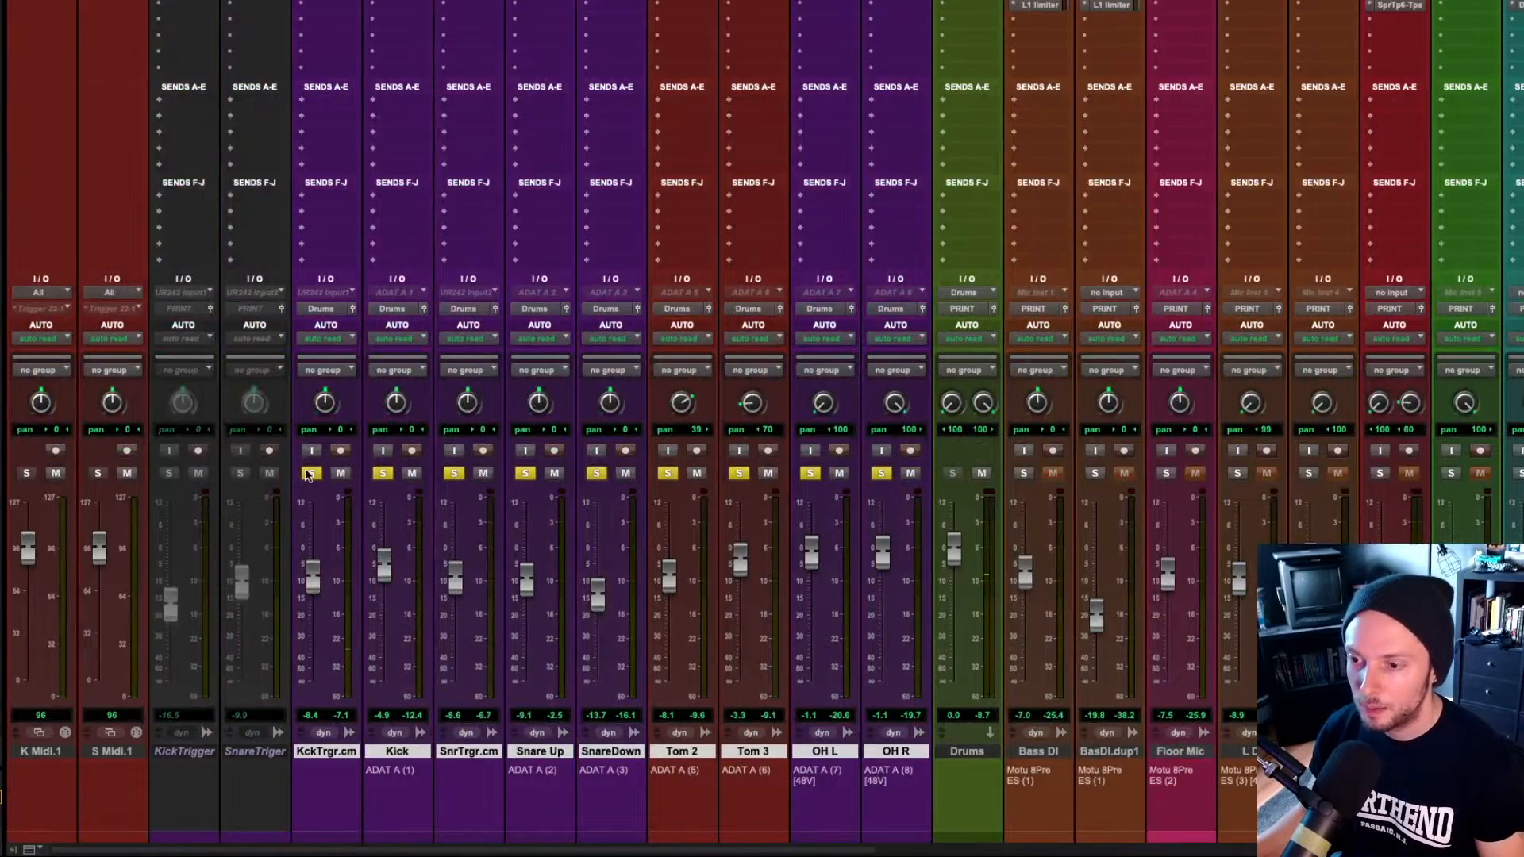
{"action": "left_click", "coordinate": [307, 471], "text": "alt+shift"}
{"action": "left_click", "coordinate": [455, 474]}
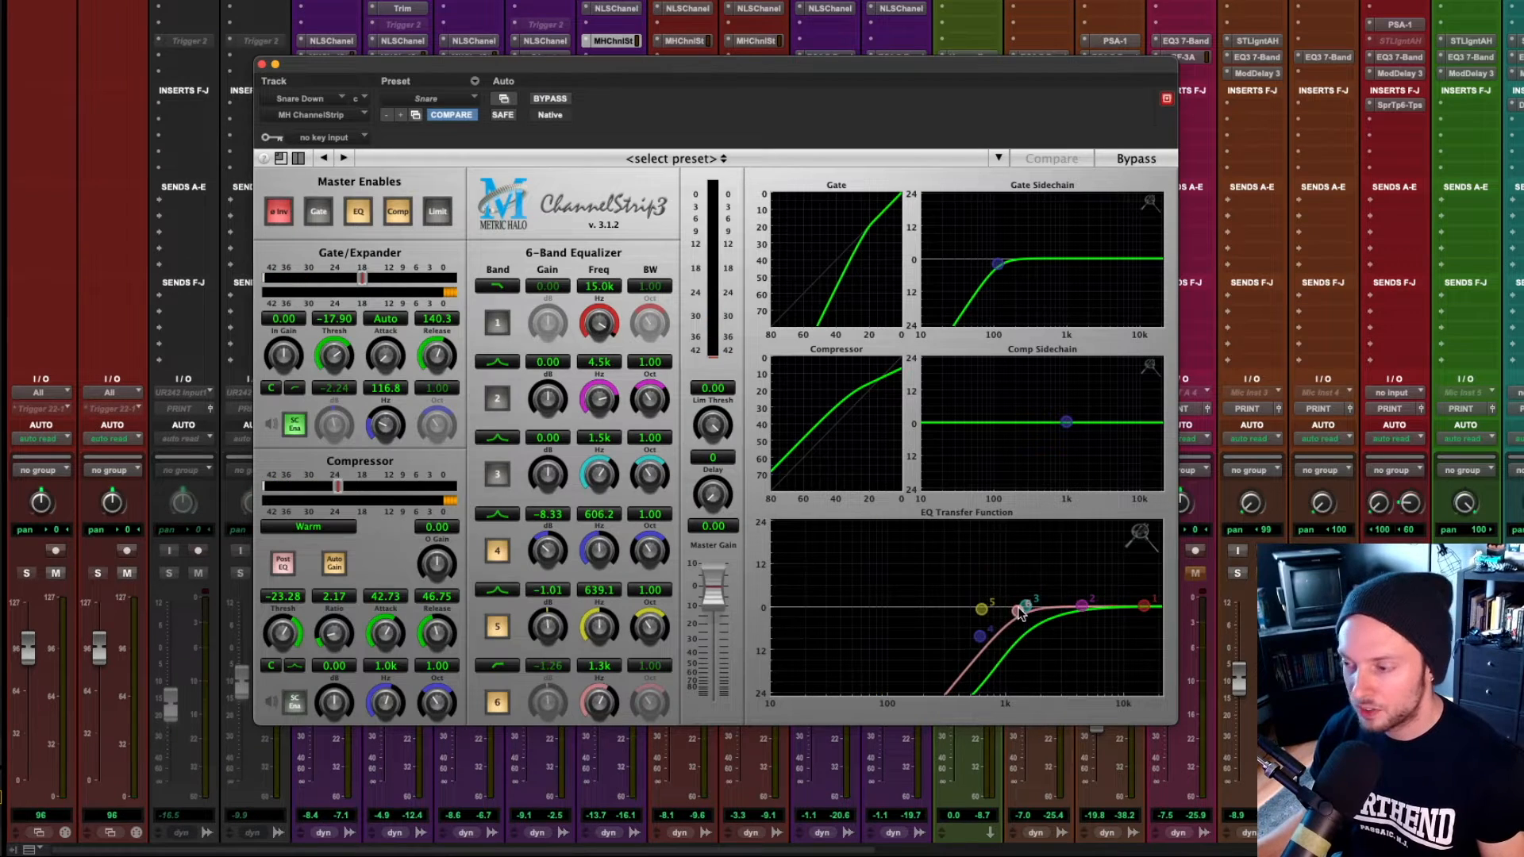
{"action": "left_click_drag", "start_coordinate": [1012, 609], "coordinate": [1028, 609]}
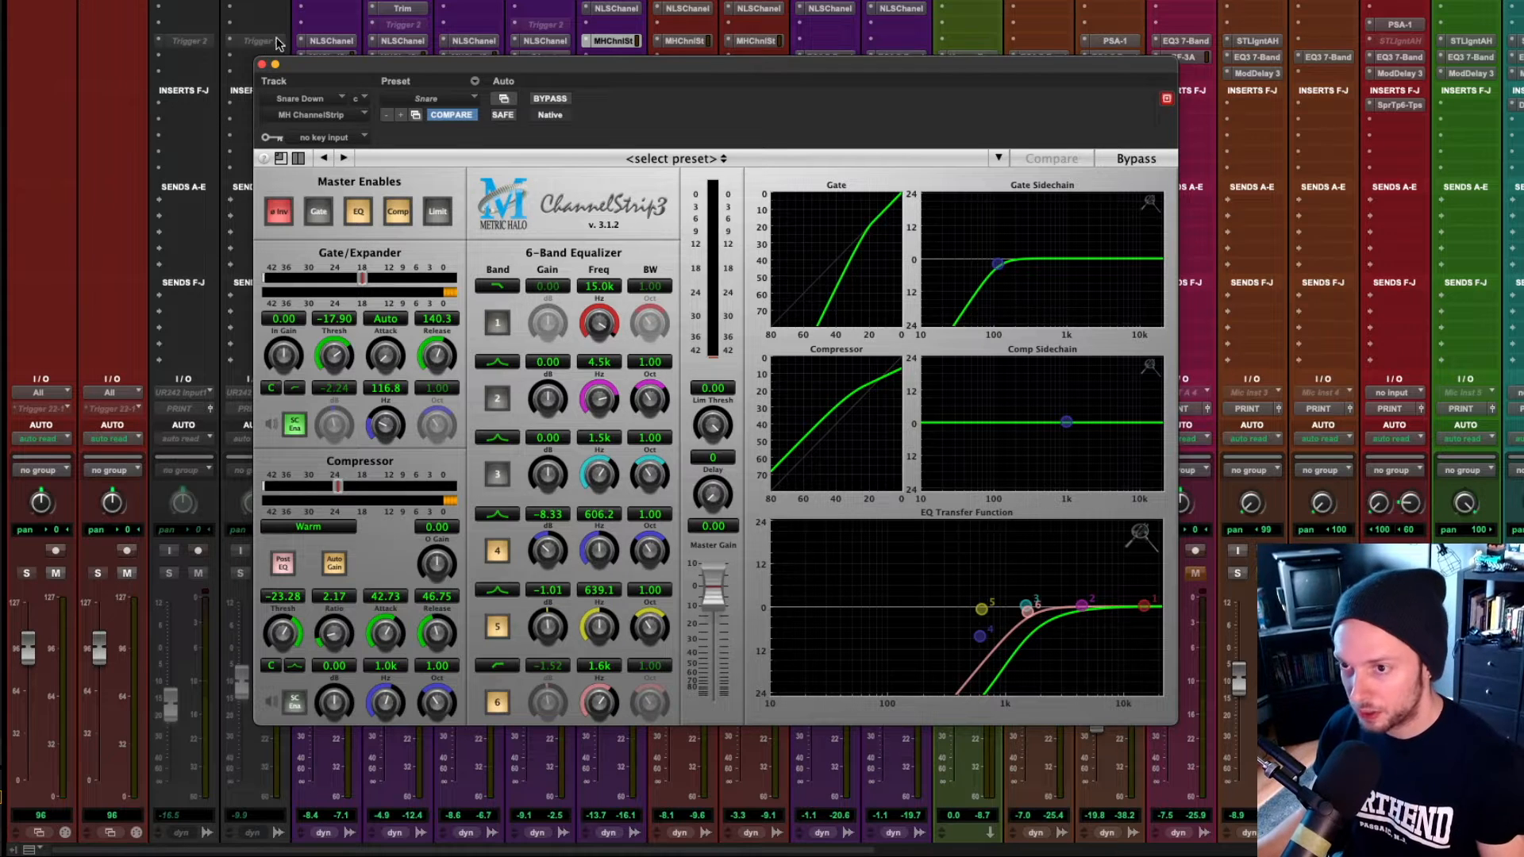
{"action": "left_click", "coordinate": [263, 64]}
- Add a Verb send at 0.0 dB to SnareDown and copy it into its next three send slots
{"action": "scroll", "coordinate": [629, 451], "scroll_direction": "down", "scroll_amount": 3}
{"action": "scroll", "coordinate": [630, 451], "scroll_direction": "up", "scroll_amount": 3}
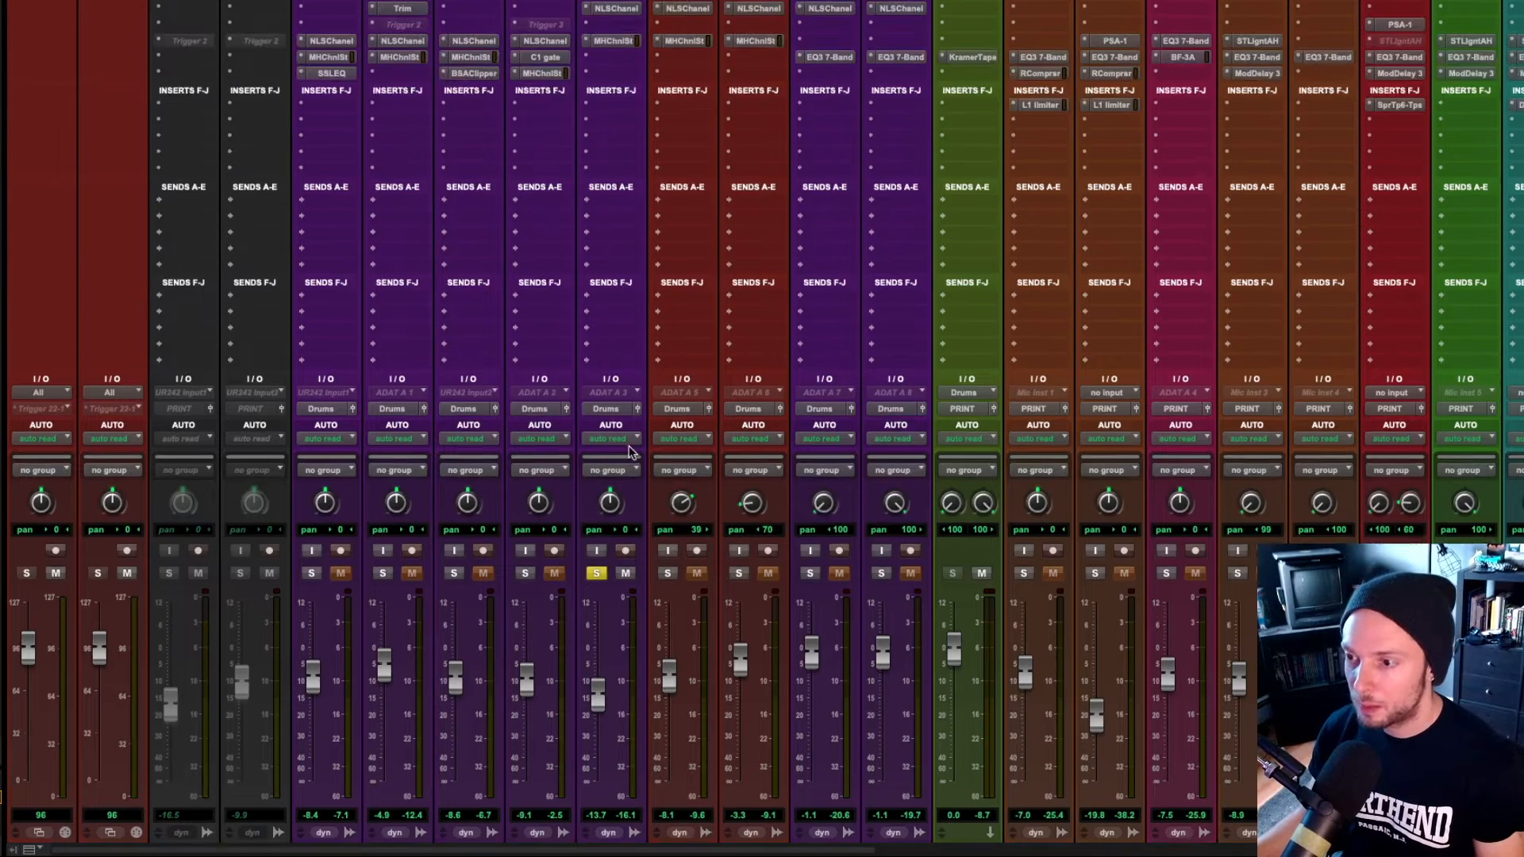
{"action": "left_click", "coordinate": [612, 296]}
{"action": "mouse_move", "coordinate": [667, 312]}
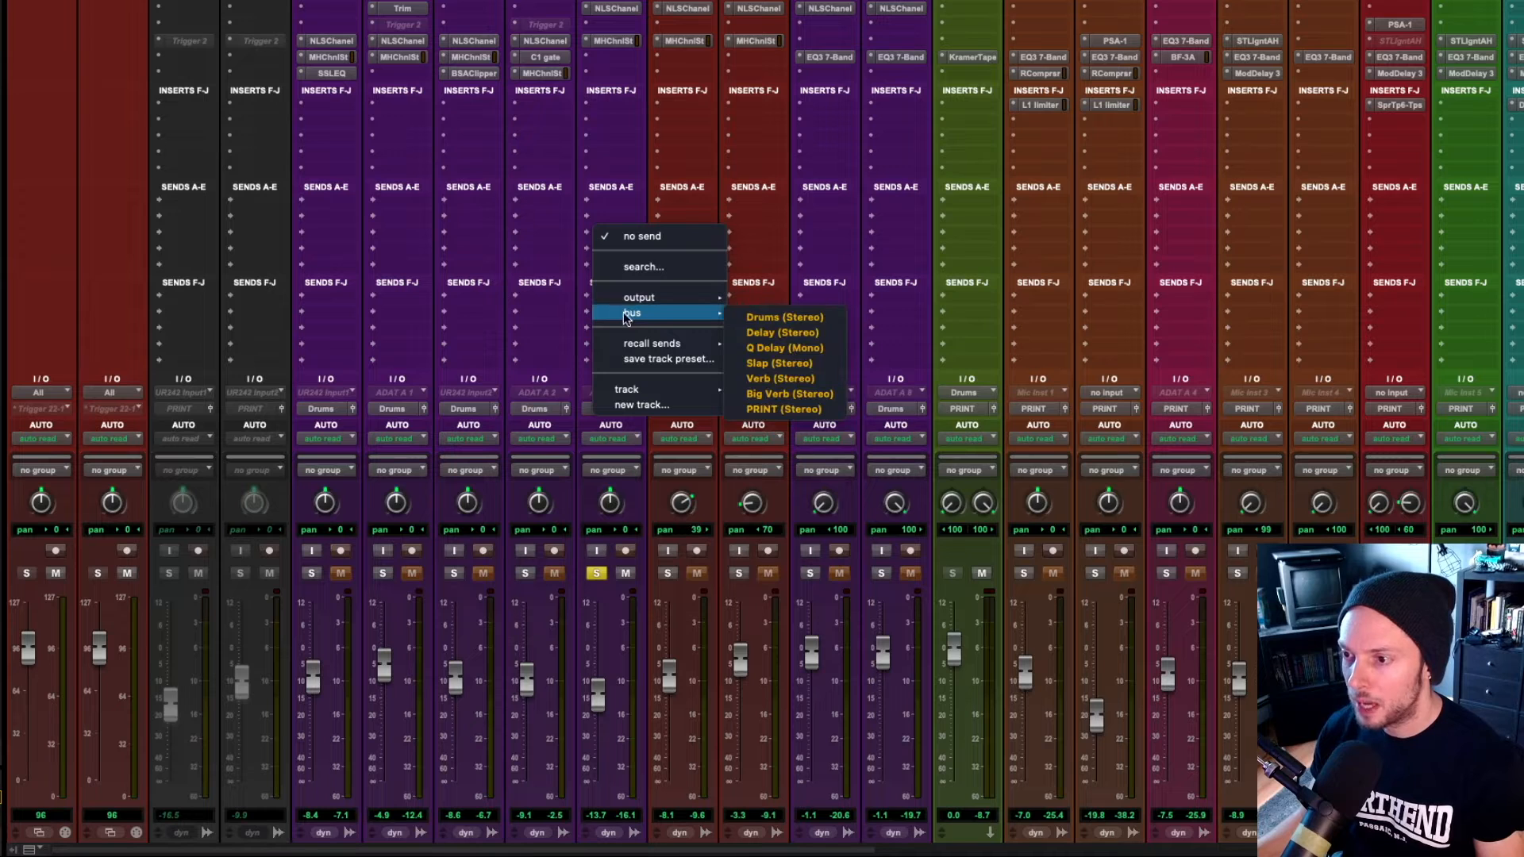
{"action": "left_click", "coordinate": [781, 378]}
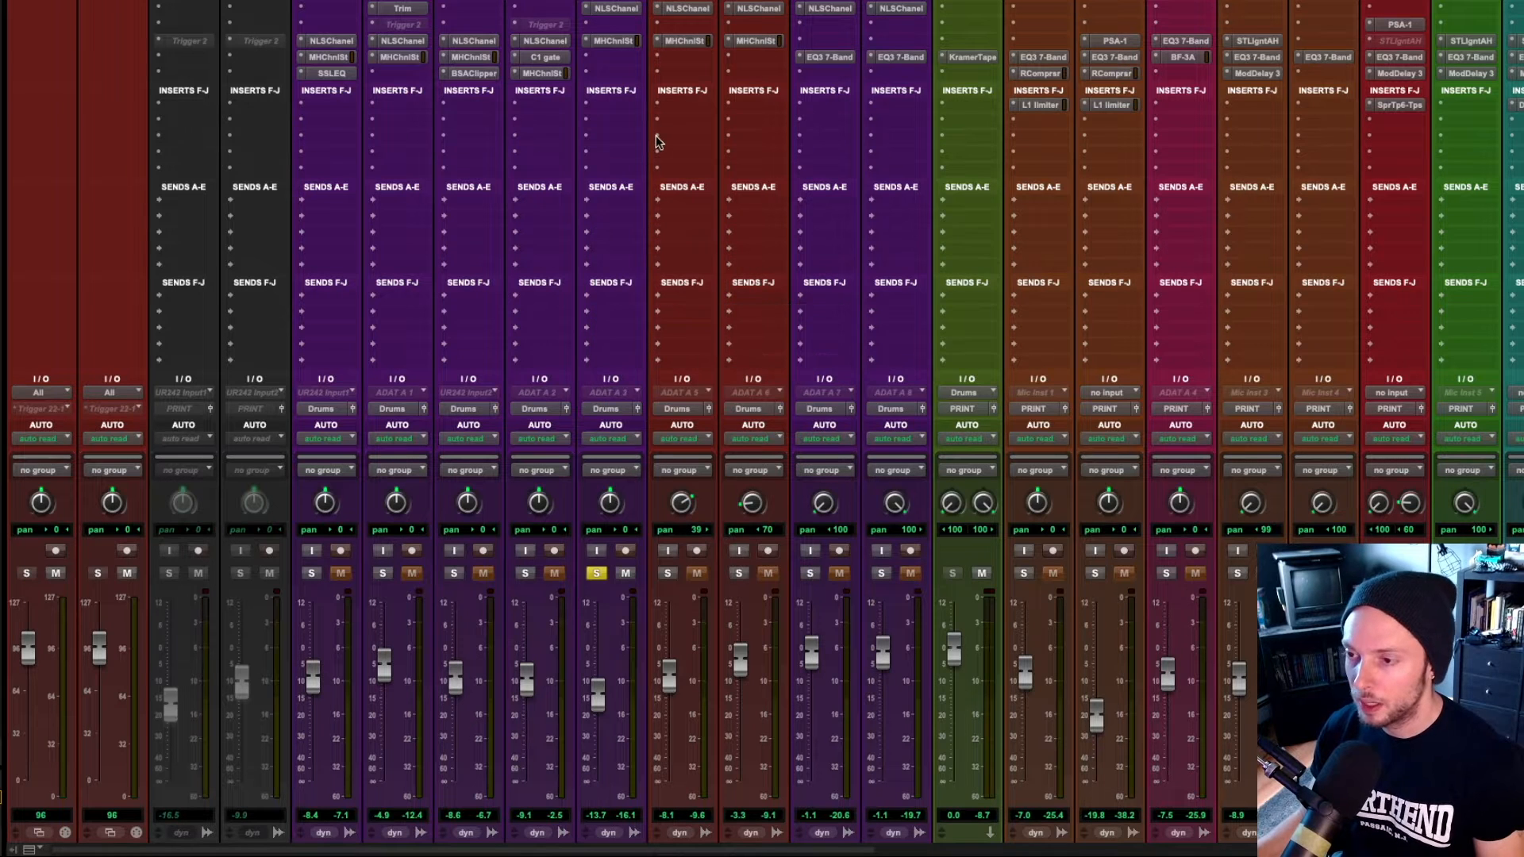
{"action": "left_click_drag", "start_coordinate": [1300, 338], "coordinate": [1300, 222]}
{"action": "left_click", "coordinate": [1290, 231], "text": "alt"}
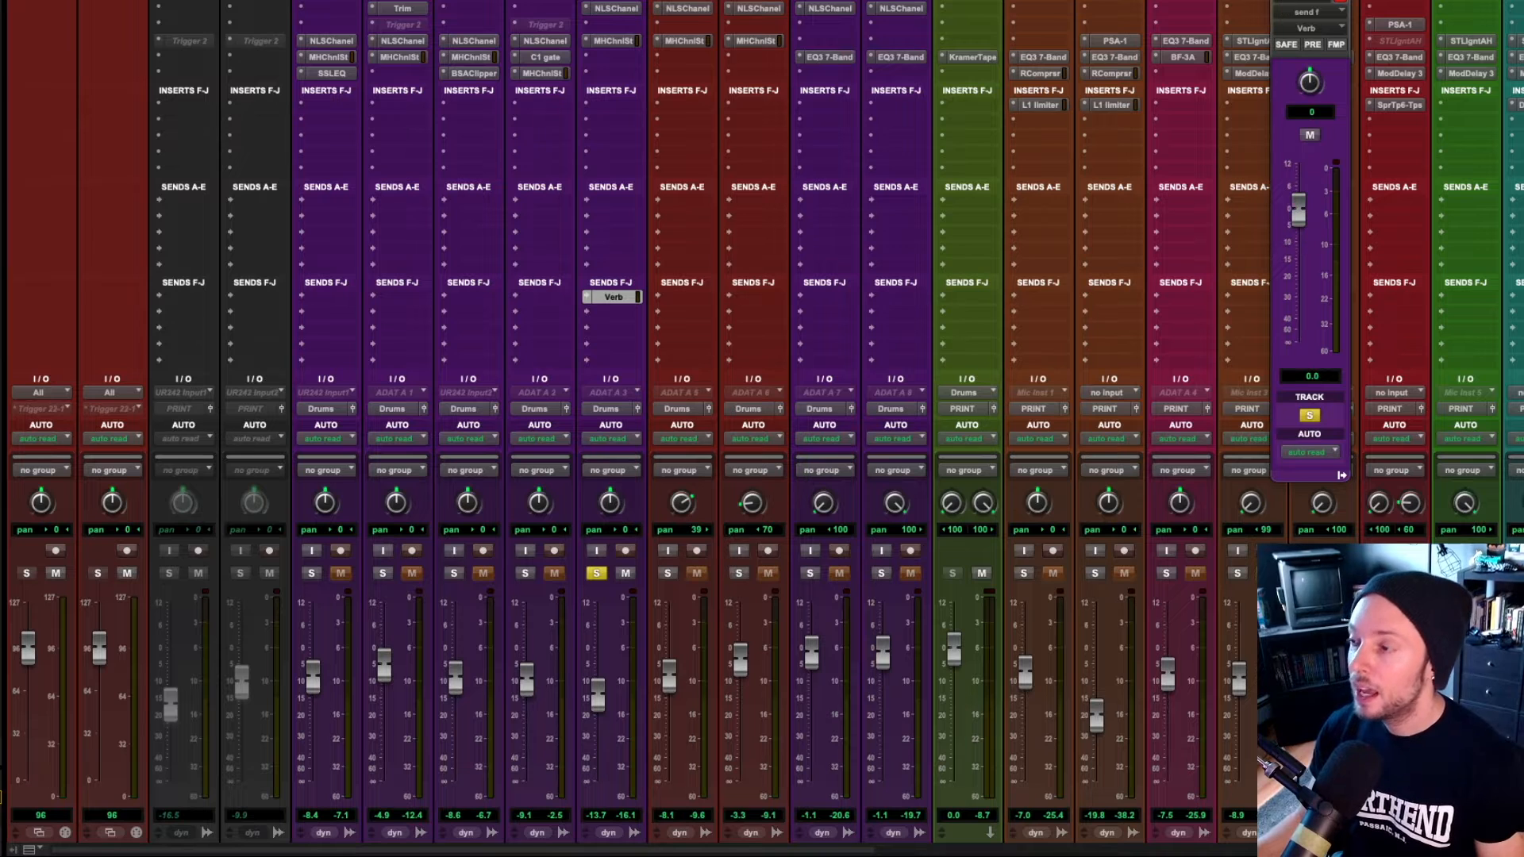
{"action": "left_click", "coordinate": [1342, 3]}
{"action": "left_click_drag", "start_coordinate": [620, 296], "coordinate": [612, 355]}
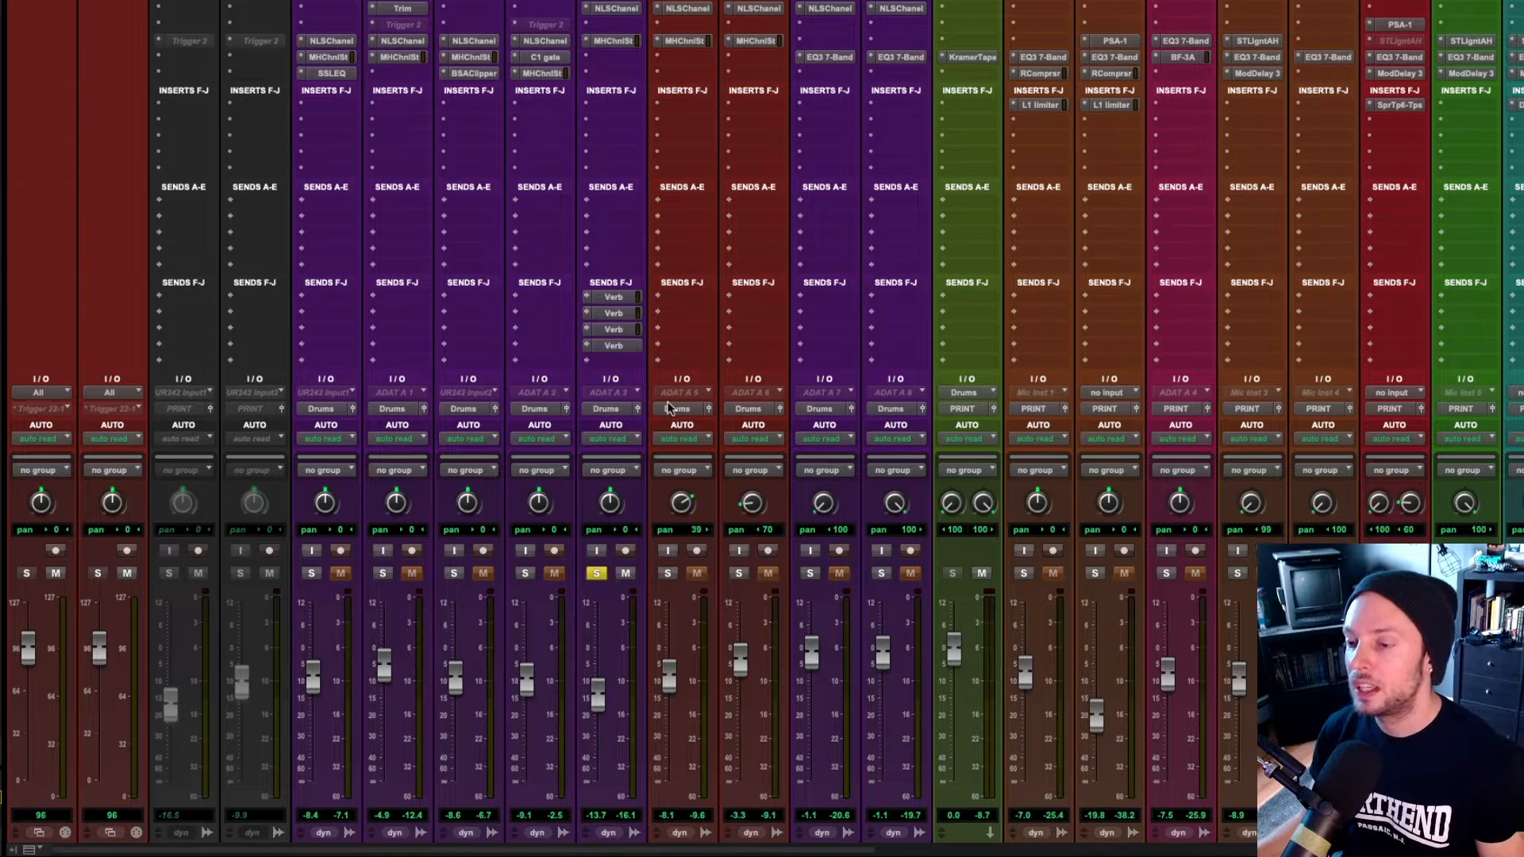
- Clear the SnareDown solo and play back the full mix
{"action": "scroll", "coordinate": [580, 651], "scroll_direction": "down", "scroll_amount": 3}
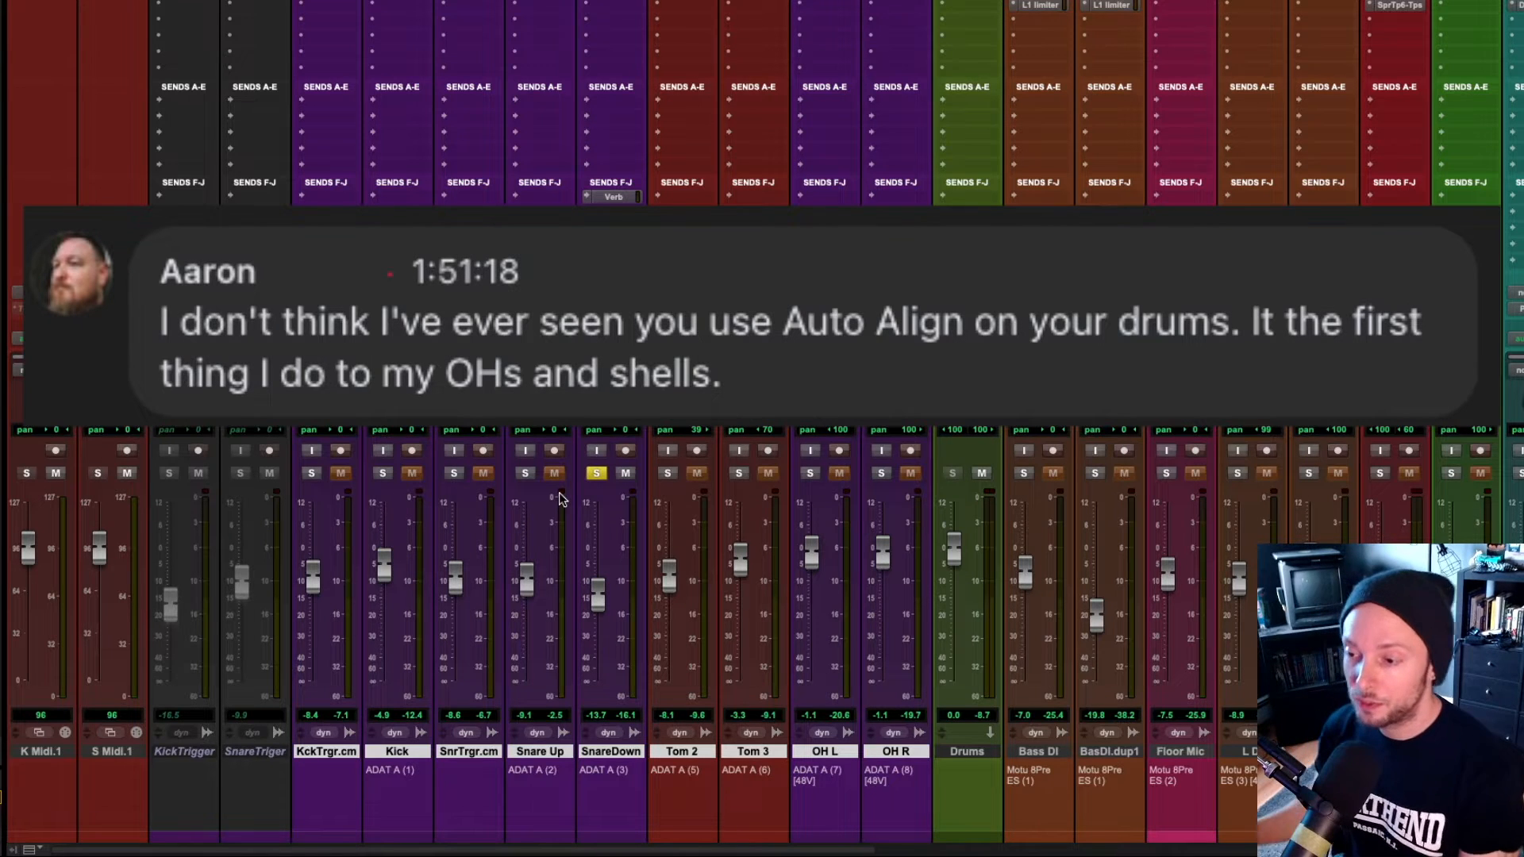
{"action": "left_click", "coordinate": [597, 473]}
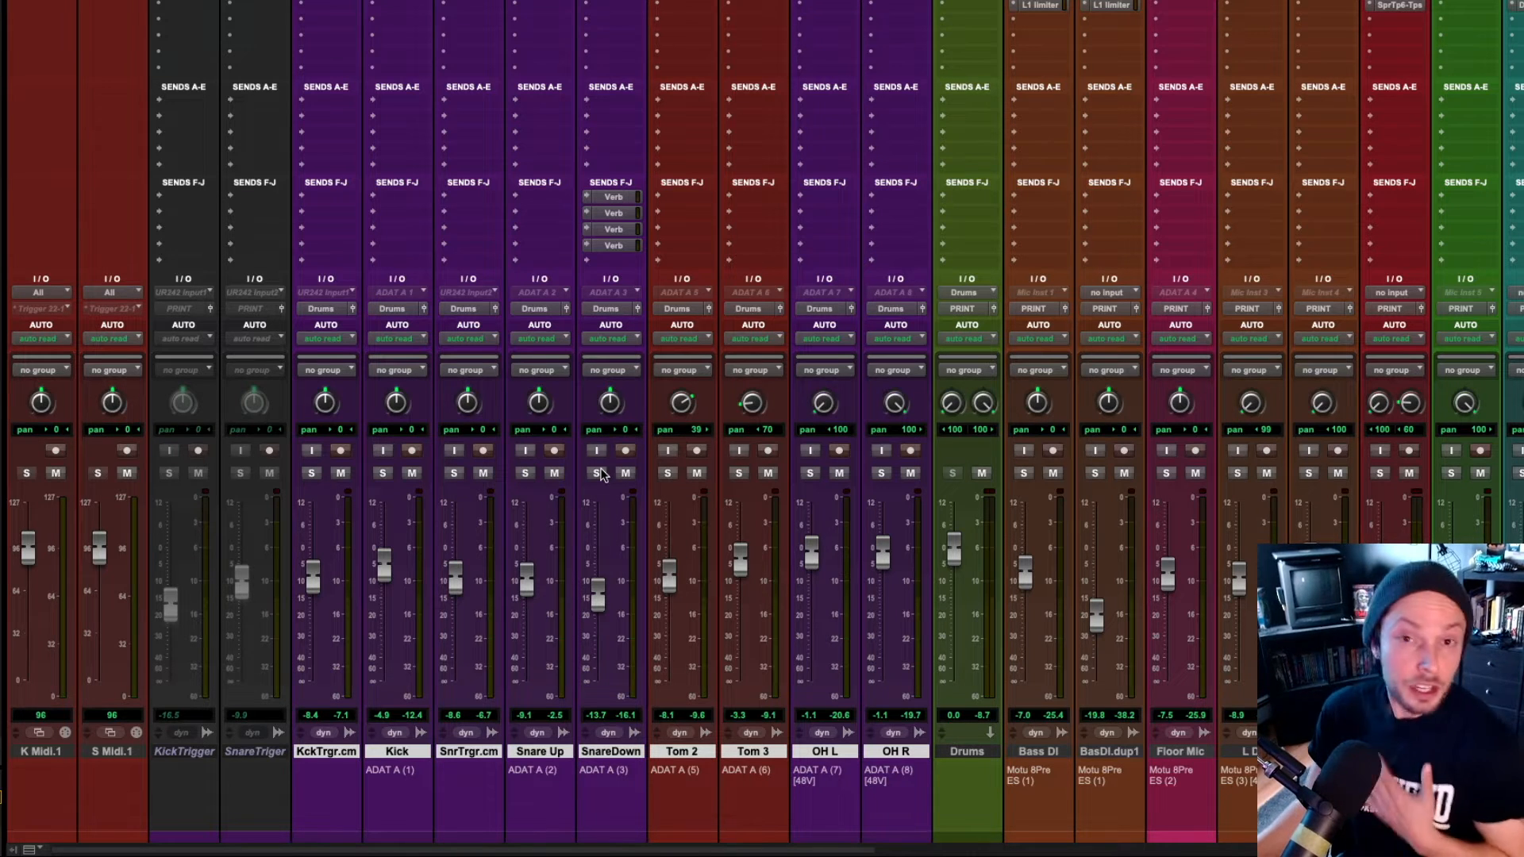
{"action": "key", "text": "space"}
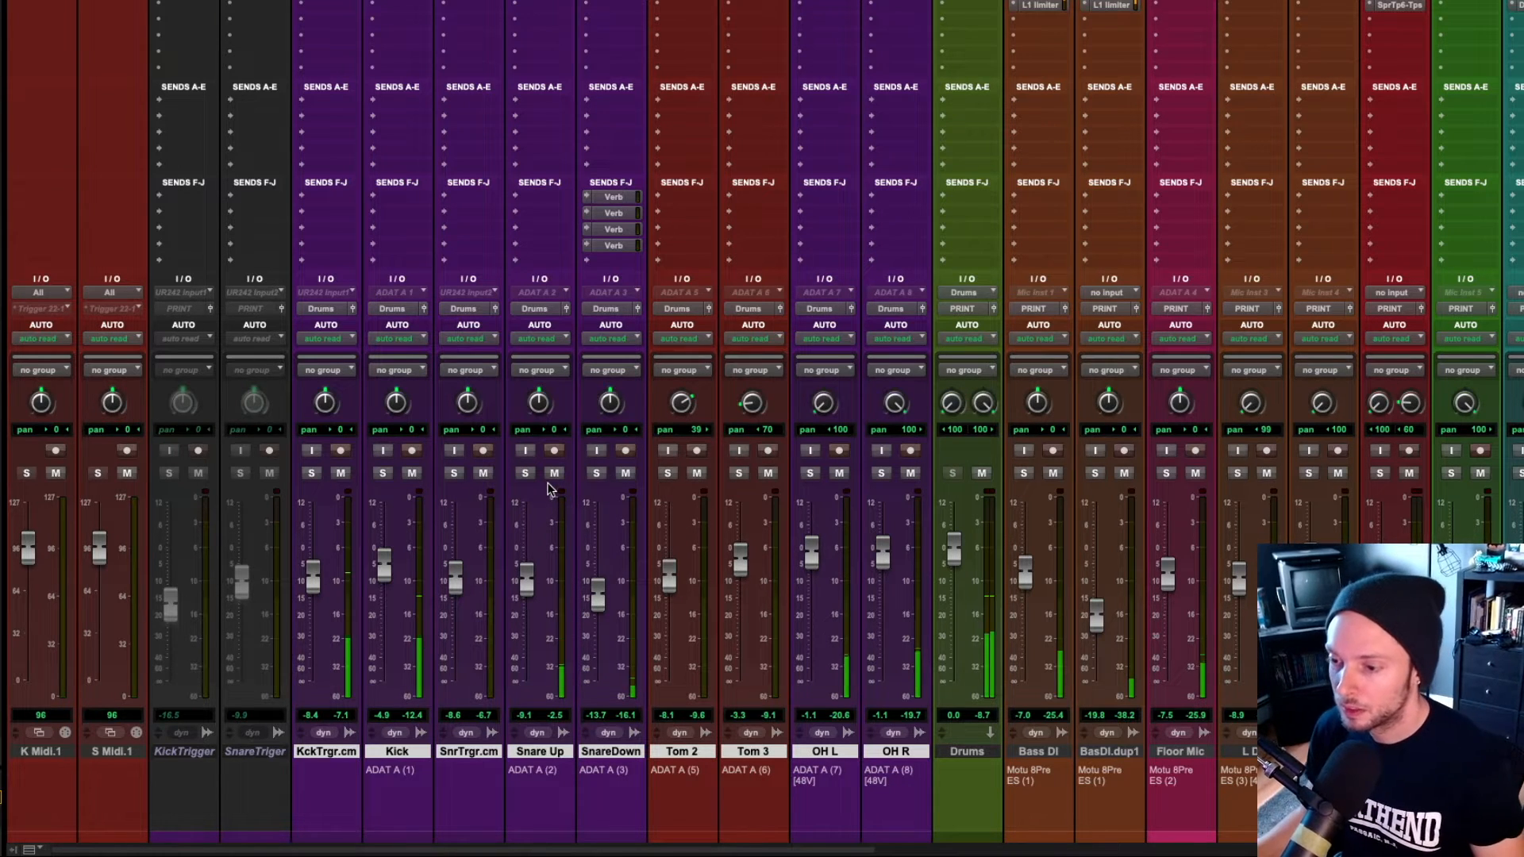
{"action": "scroll", "coordinate": [539, 386], "scroll_direction": "up", "scroll_amount": 2}
{"action": "scroll", "coordinate": [530, 230], "scroll_direction": "down", "scroll_amount": 2}
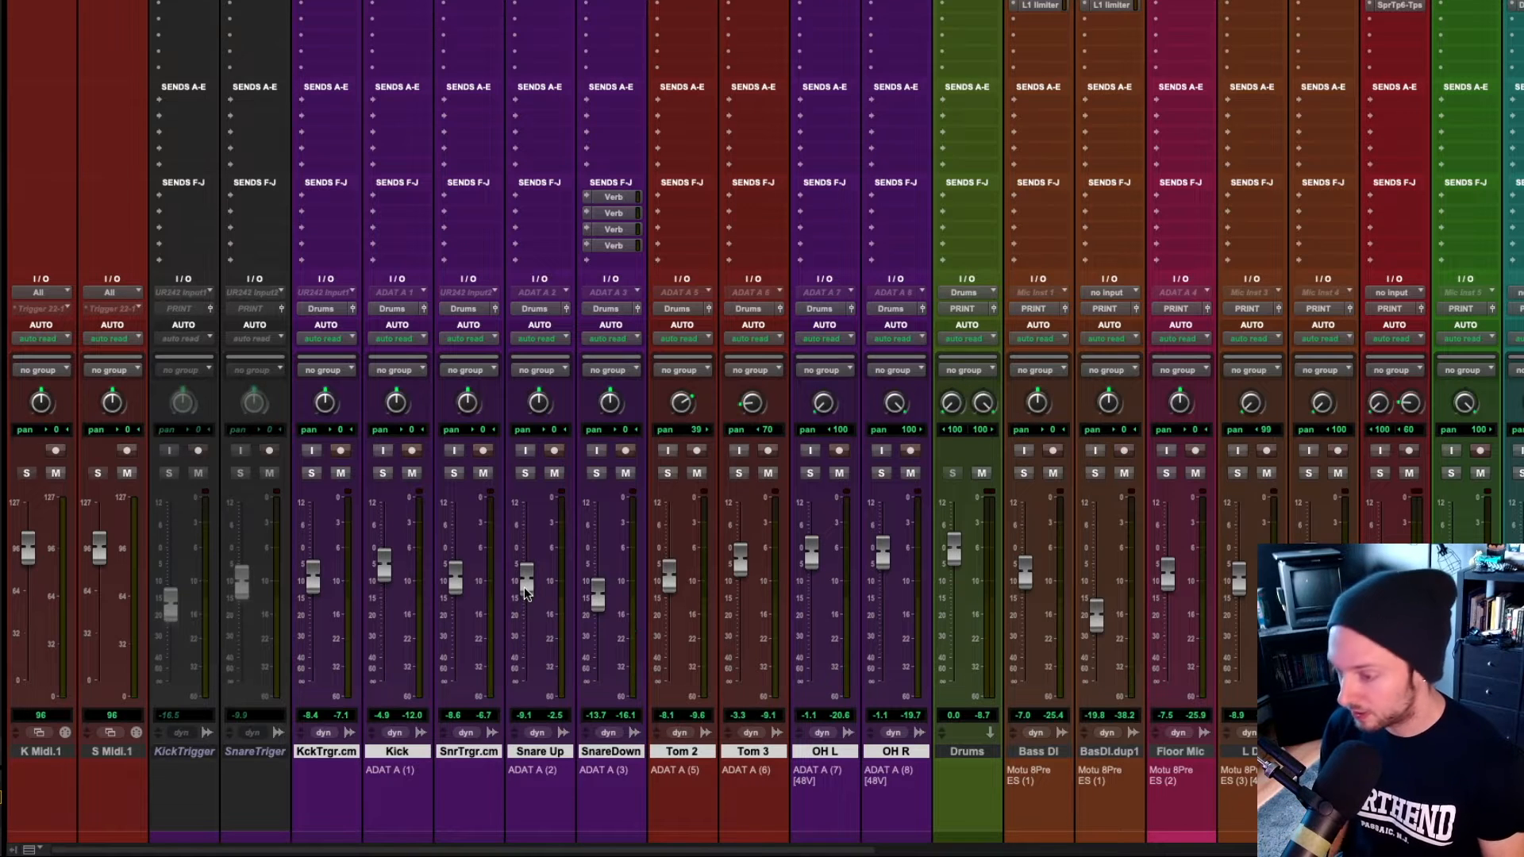
{"action": "scroll", "coordinate": [524, 588], "scroll_direction": "up", "scroll_amount": 2}
{"action": "scroll", "coordinate": [681, 196], "scroll_direction": "down", "scroll_amount": 2}
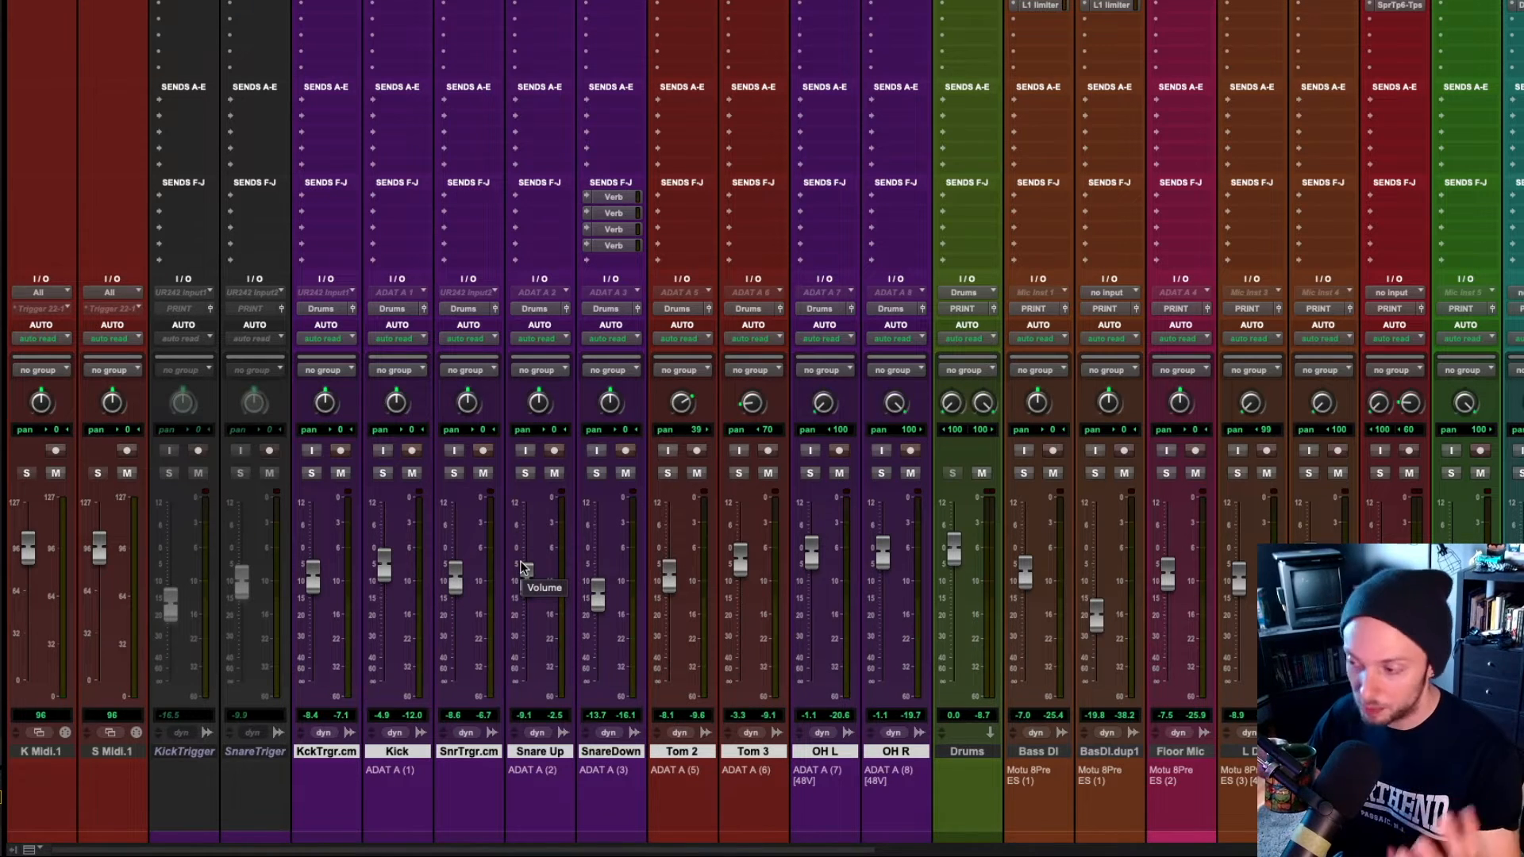
{"action": "scroll", "coordinate": [982, 245], "scroll_direction": "right", "scroll_amount": 8}
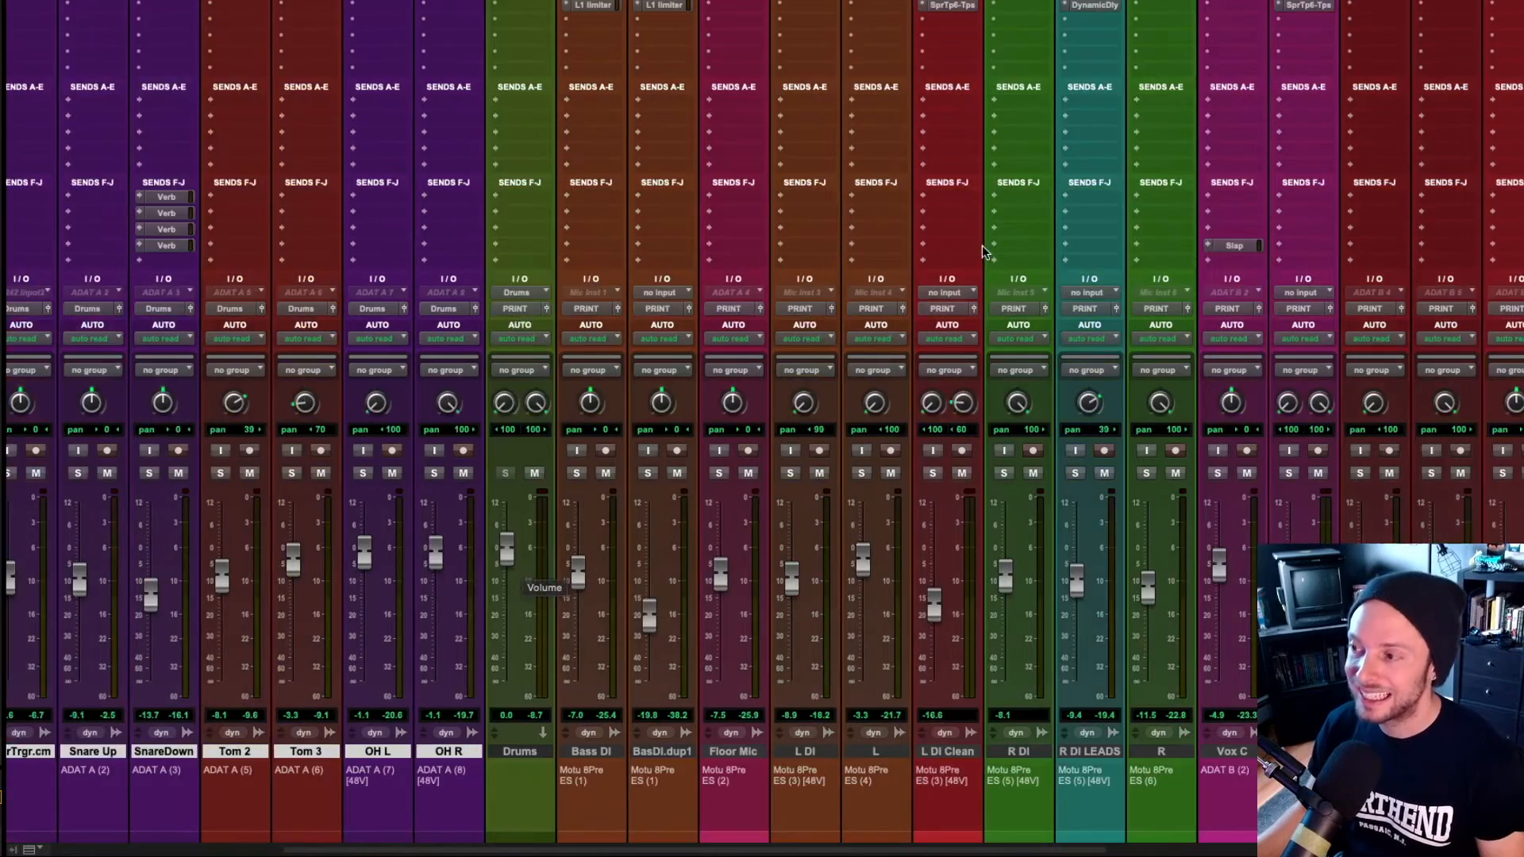
{"action": "scroll", "coordinate": [800, 240], "scroll_direction": "left", "scroll_amount": 8}
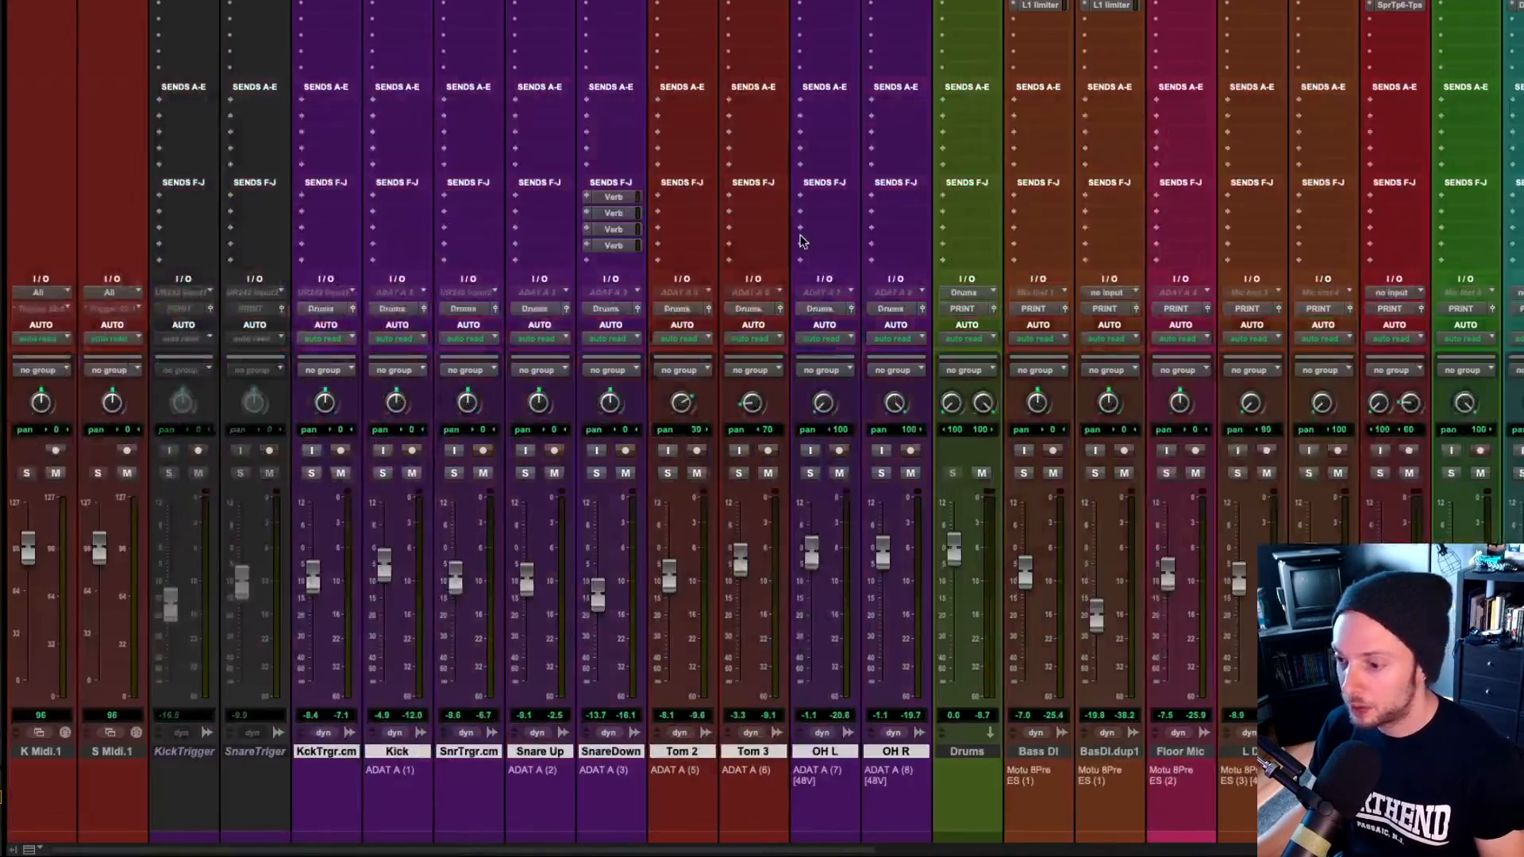
- Solo SnareDown with its fader lowered to -15.6 dB and copy its Verb send into the fifth slot
{"action": "left_click", "coordinate": [311, 474], "text": "alt+shift"}
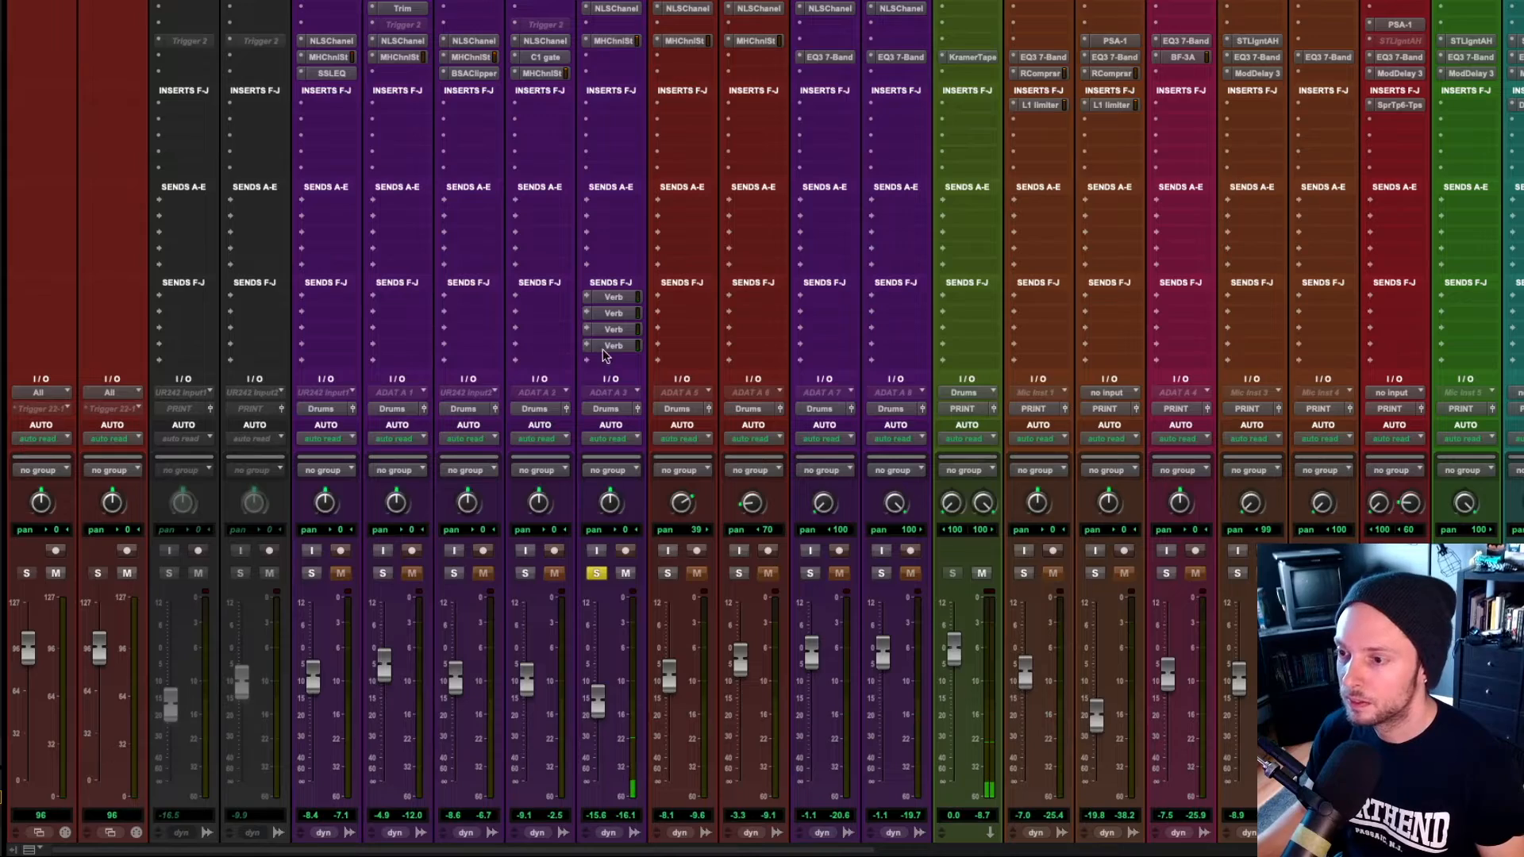
{"action": "left_click_drag", "start_coordinate": [608, 347], "coordinate": [606, 363]}
{"action": "scroll", "coordinate": [605, 558], "scroll_direction": "down", "scroll_amount": 3}
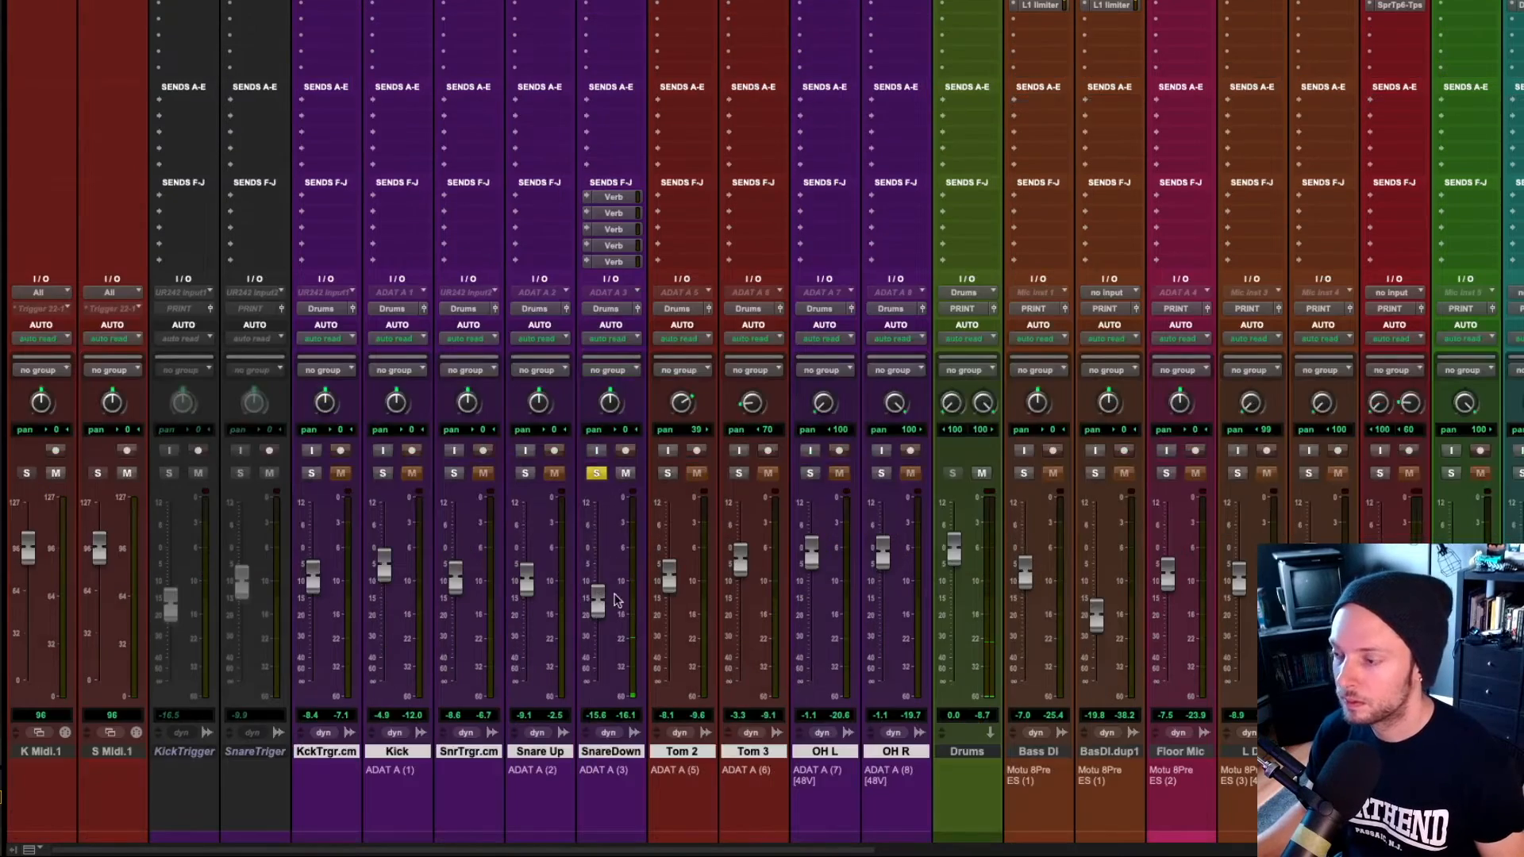
{"action": "scroll", "coordinate": [616, 601], "scroll_direction": "right", "scroll_amount": 15}
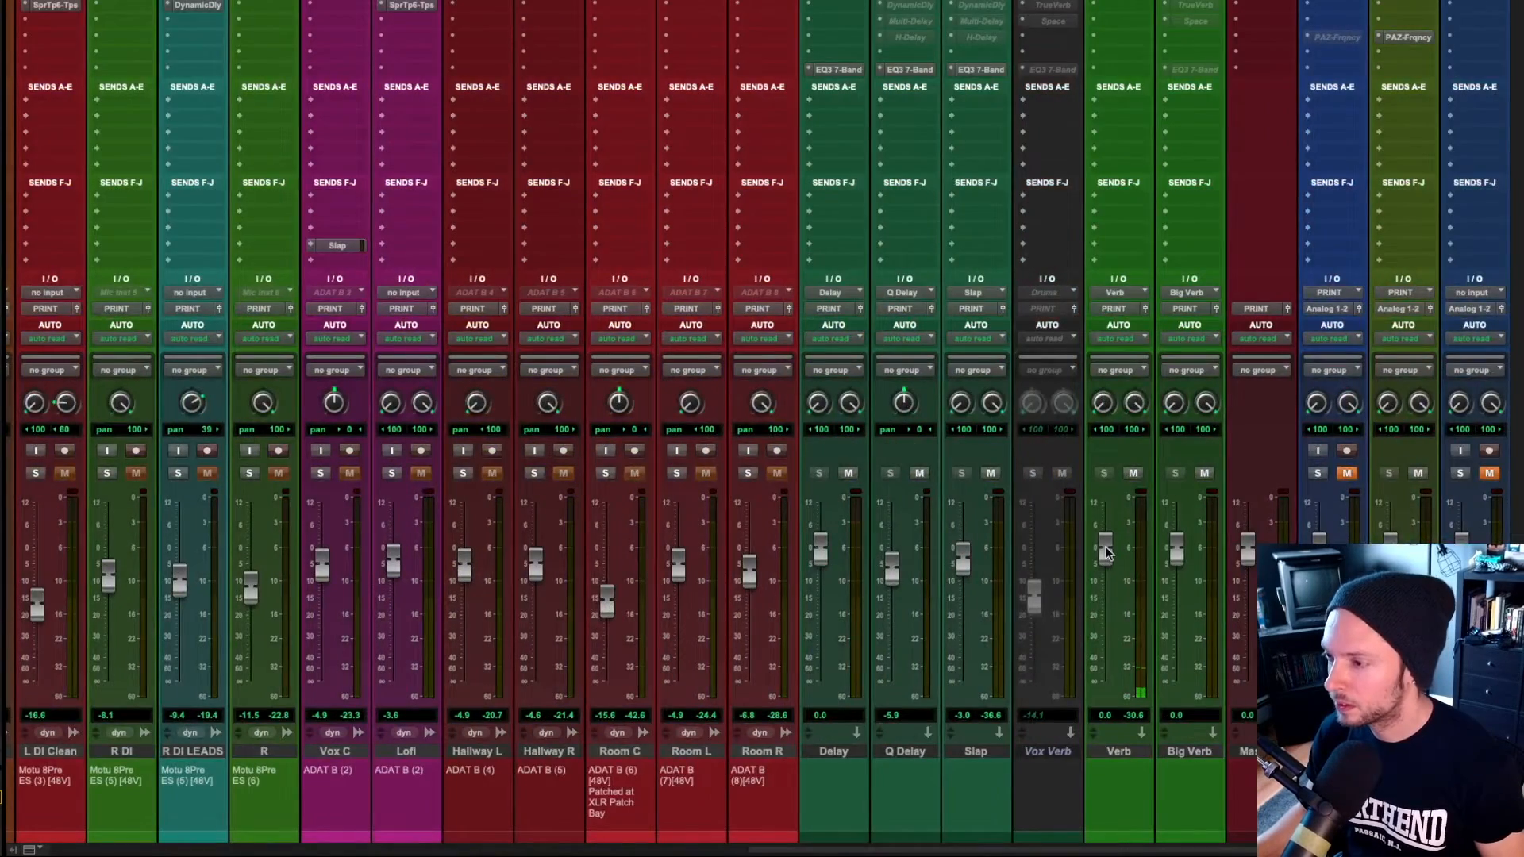
{"action": "scroll", "coordinate": [1108, 553], "scroll_direction": "left", "scroll_amount": 15}
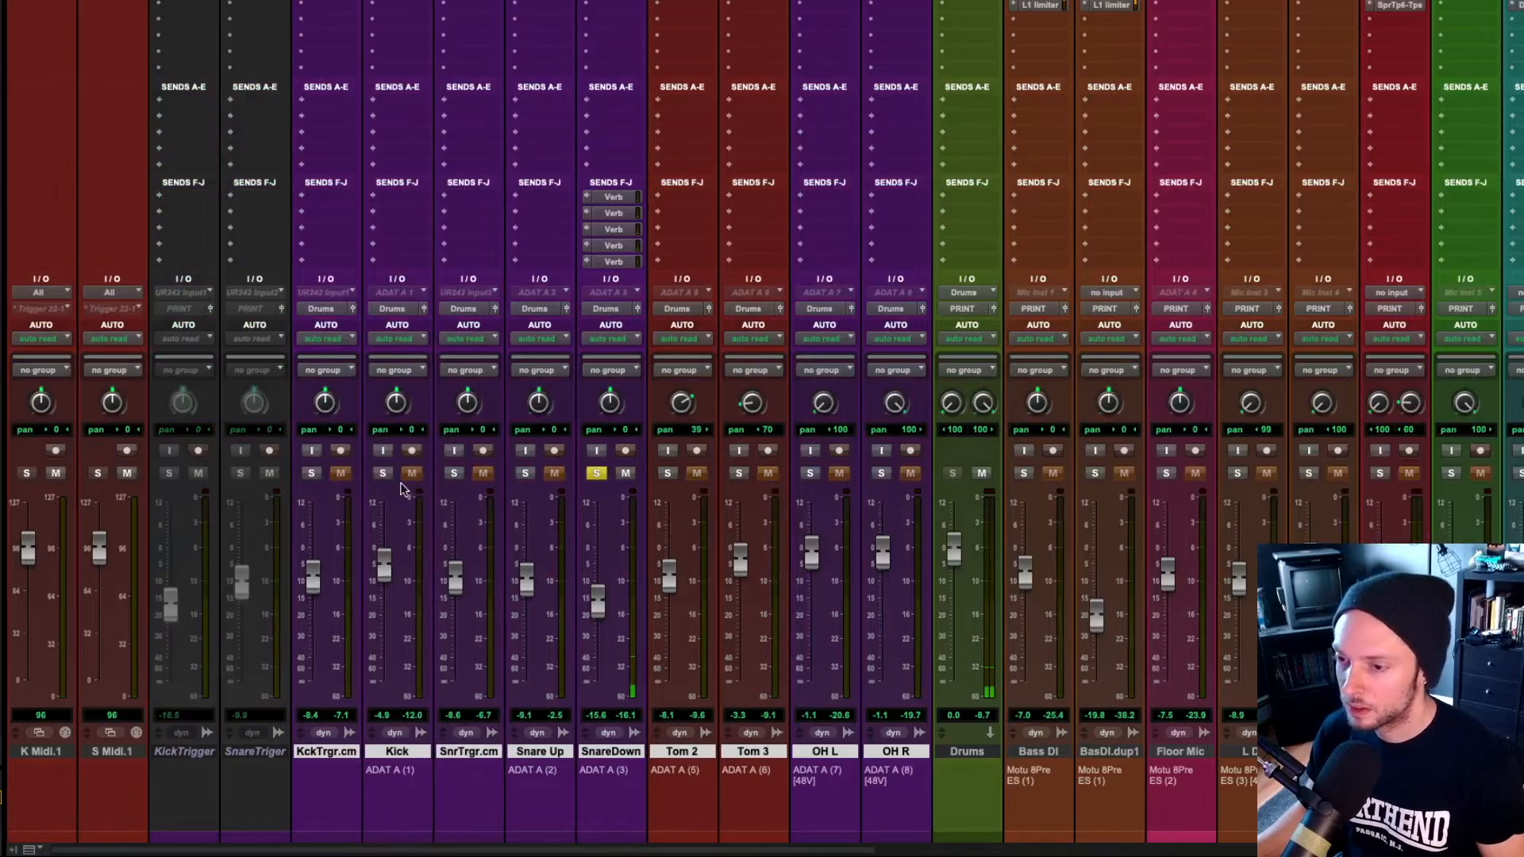
- Solo the selected drum tracks together with Hallway L, Room L and Room R, leaving Hallway R and Room C out
{"action": "left_click", "coordinate": [313, 474], "text": "alt+shift"}
{"action": "scroll", "coordinate": [717, 443], "scroll_direction": "left", "scroll_amount": 7}
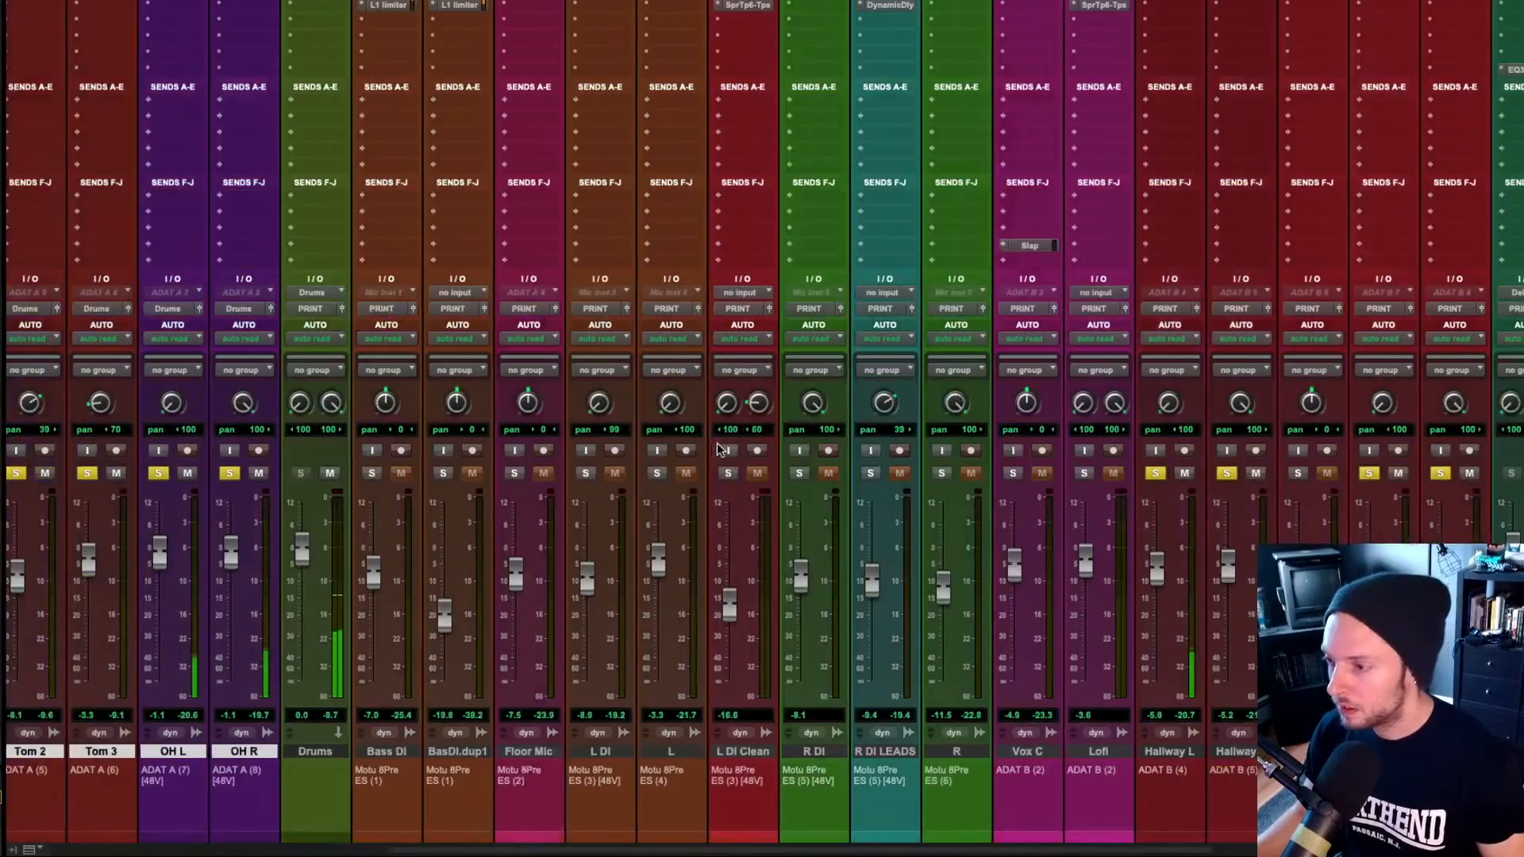
{"action": "scroll", "coordinate": [717, 443], "scroll_direction": "right", "scroll_amount": 1}
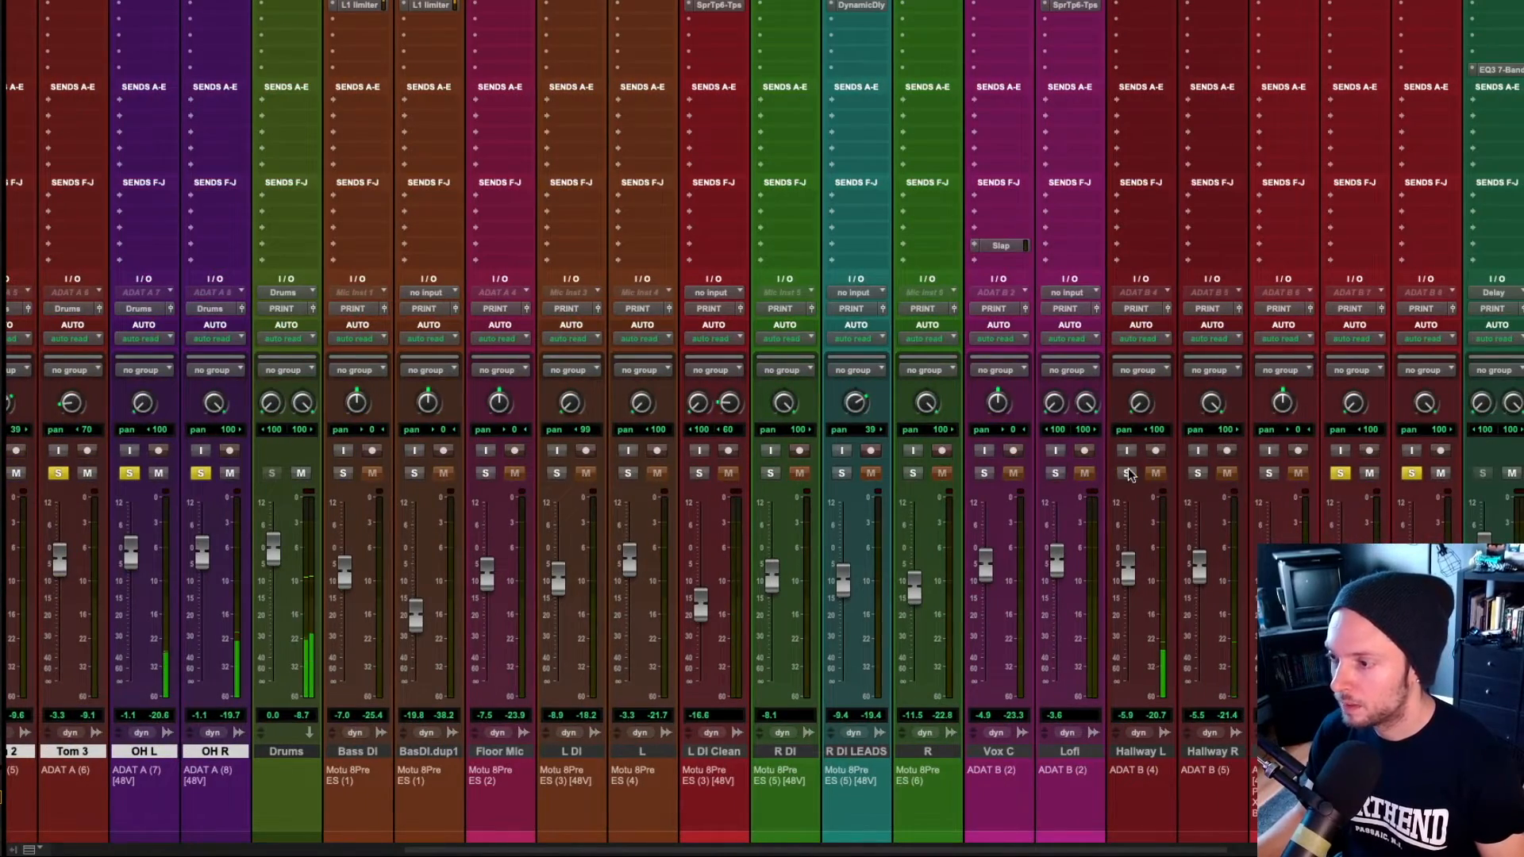
{"action": "scroll", "coordinate": [1124, 471], "scroll_direction": "left", "scroll_amount": 10}
{"action": "scroll", "coordinate": [1124, 469], "scroll_direction": "right", "scroll_amount": 10}
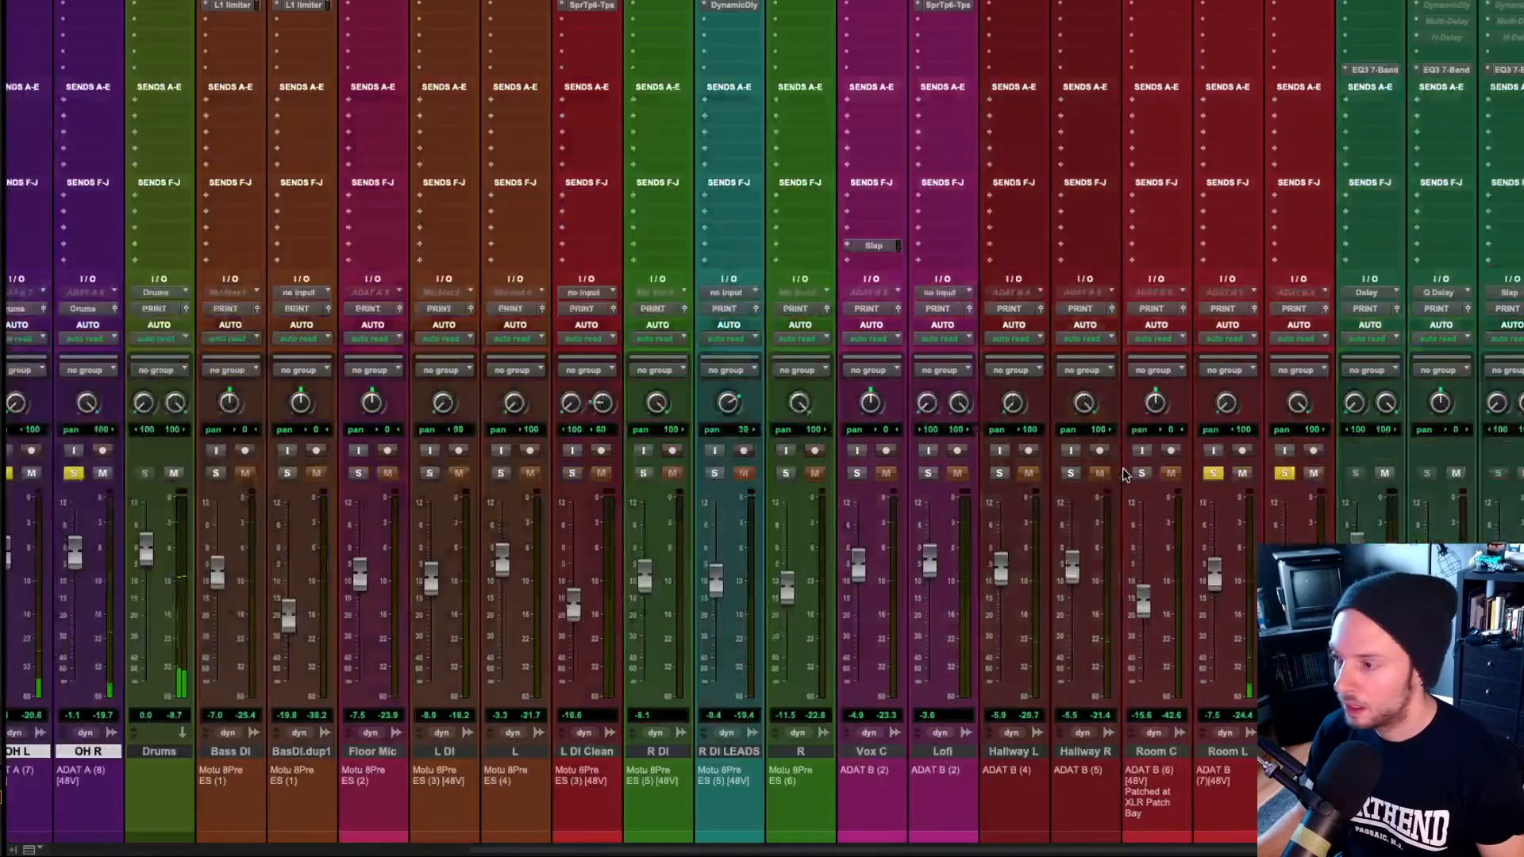
{"action": "left_click", "coordinate": [998, 472]}
{"action": "scroll", "coordinate": [1056, 474], "scroll_direction": "left", "scroll_amount": 9}
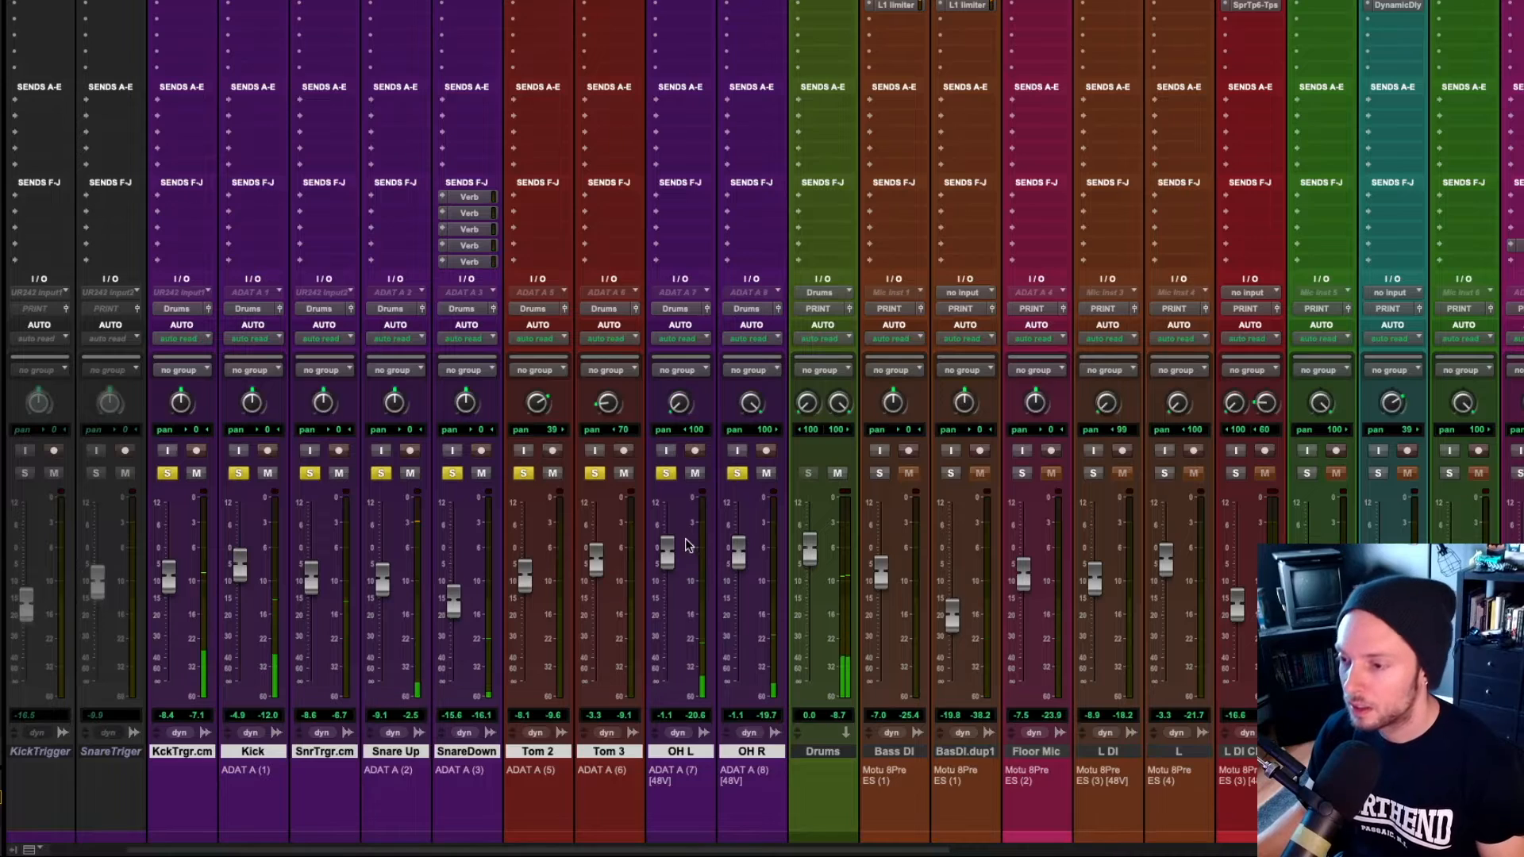
- Raise the high-pass frequency in OH L's EQ3 7-Band to 599.4 Hz and copy the EQ to OH R
{"action": "scroll", "coordinate": [704, 334], "scroll_direction": "up", "scroll_amount": 3}
{"action": "left_click", "coordinate": [691, 58]}
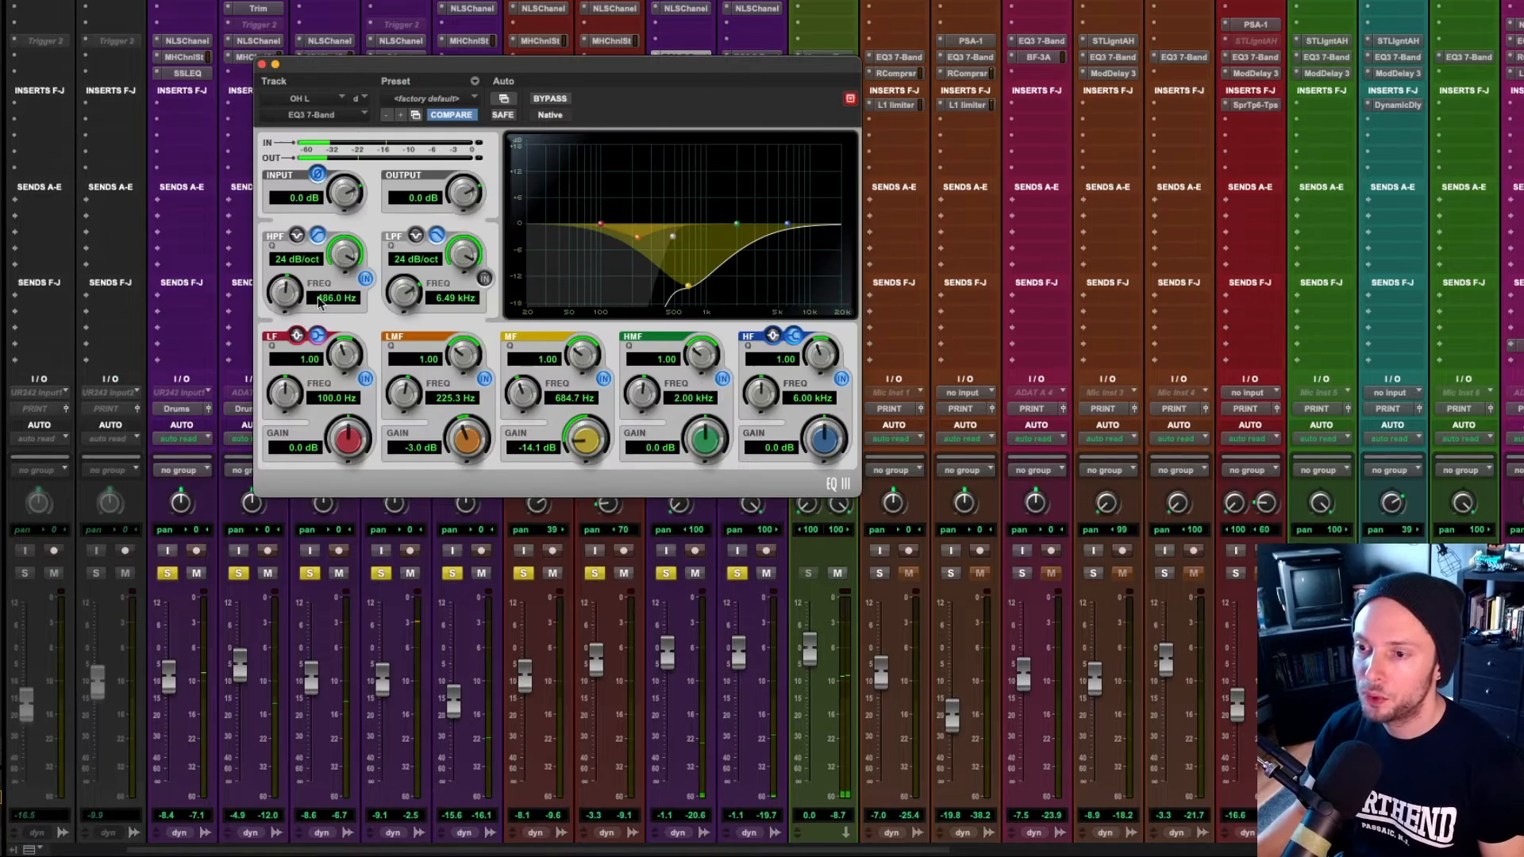
{"action": "left_click_drag", "start_coordinate": [265, 278], "coordinate": [280, 279]}
{"action": "left_click_drag", "start_coordinate": [494, 63], "coordinate": [450, 167]}
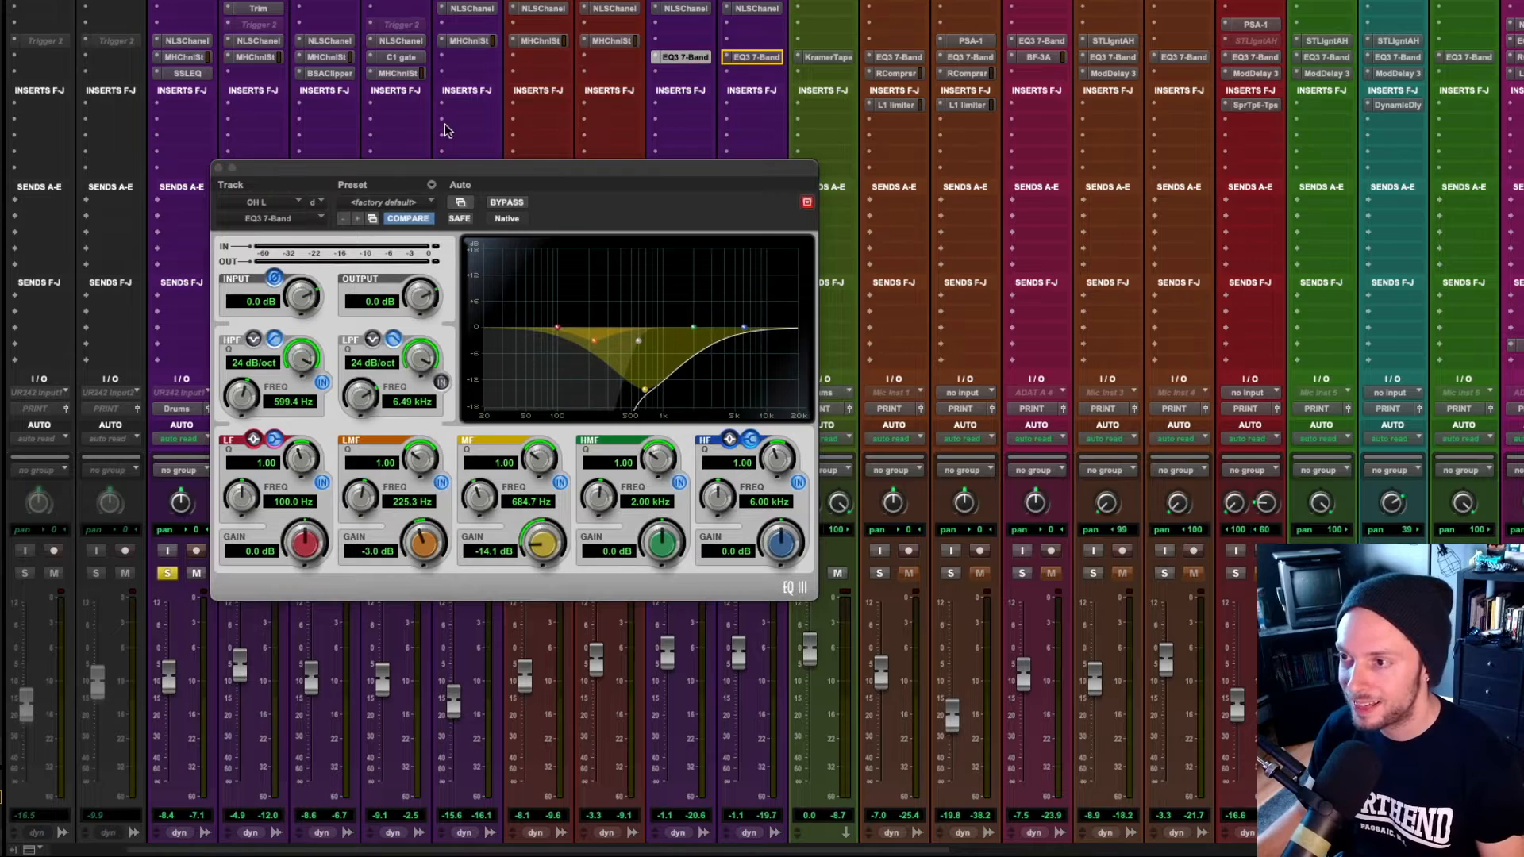
{"action": "left_click", "coordinate": [226, 169]}
{"action": "scroll", "coordinate": [667, 292], "scroll_direction": "down", "scroll_amount": 3}
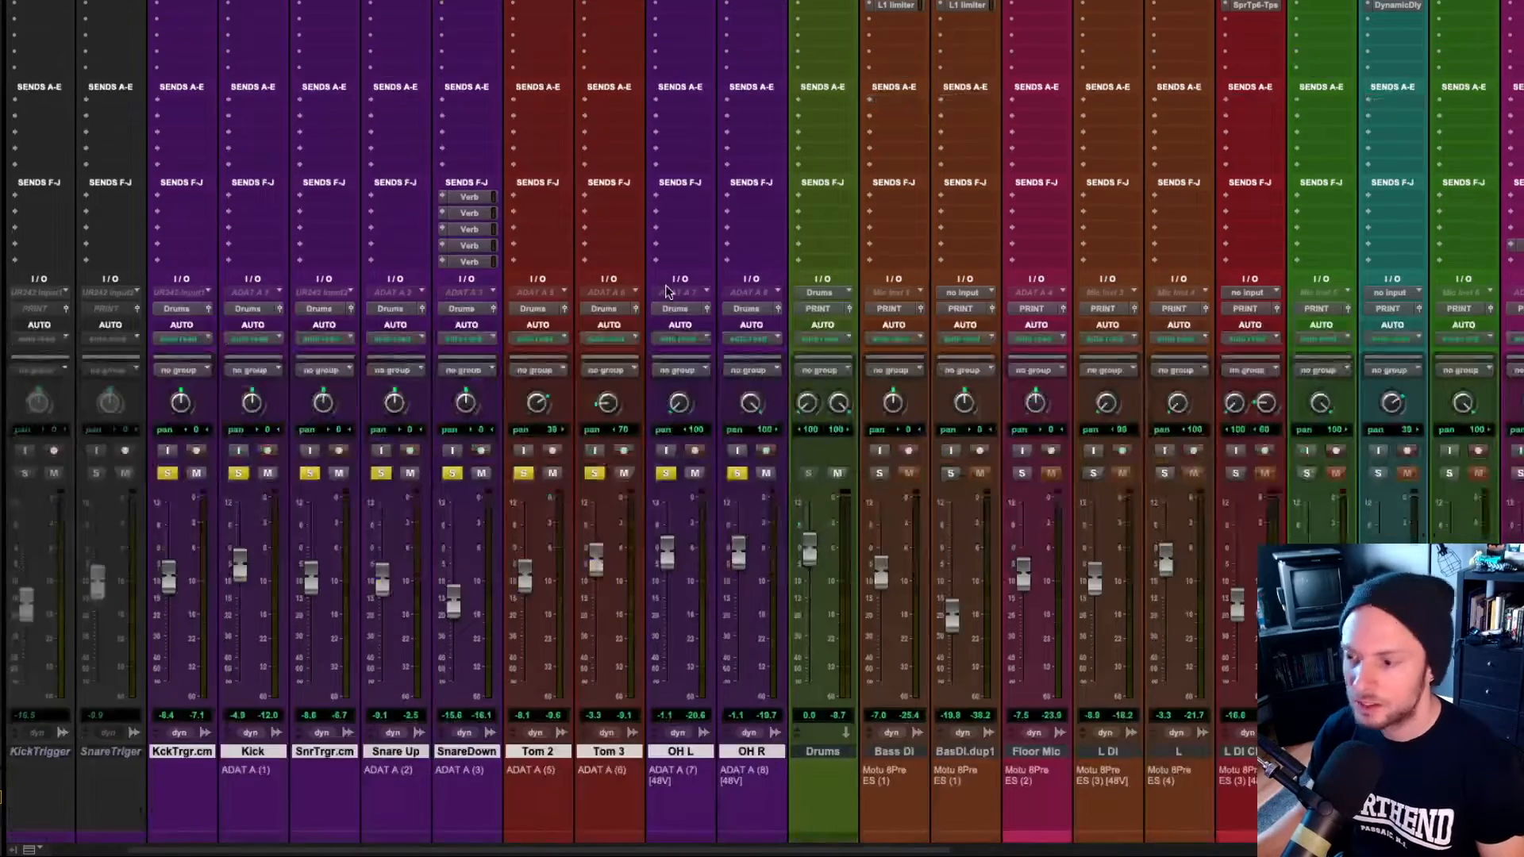
- Insert a stereo EQ3 7-Band before the Kramer Tape on Drums and enable its high-pass filter at 39.2 Hz, 24 dB/oct
{"action": "scroll", "coordinate": [667, 292], "scroll_direction": "right", "scroll_amount": 3}
{"action": "scroll", "coordinate": [666, 290], "scroll_direction": "up", "scroll_amount": 3}
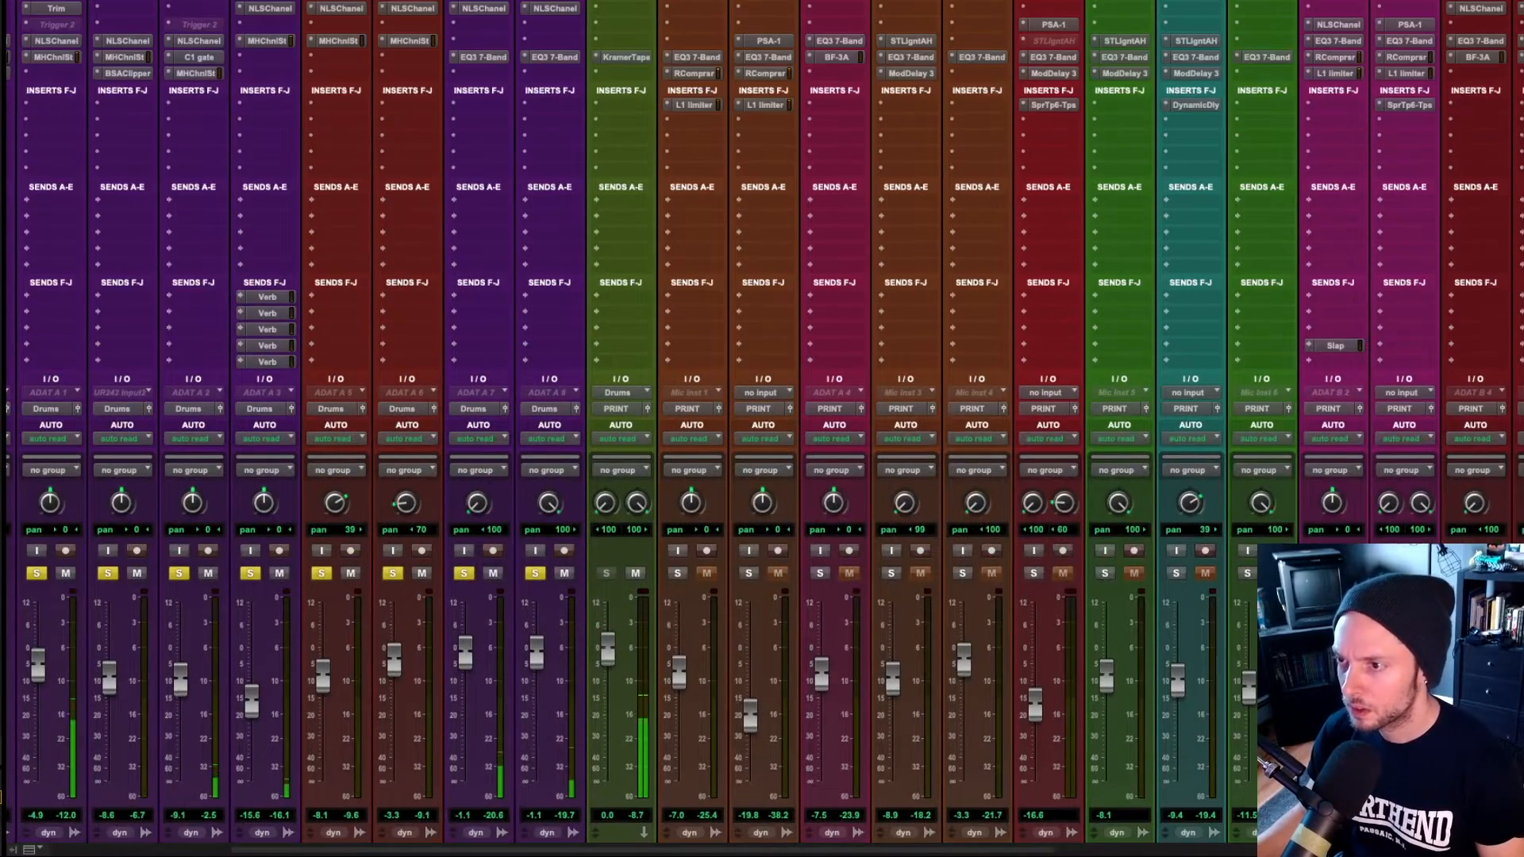
{"action": "left_click", "coordinate": [620, 25]}
{"action": "mouse_move", "coordinate": [679, 24]}
{"action": "mouse_move", "coordinate": [790, 30]}
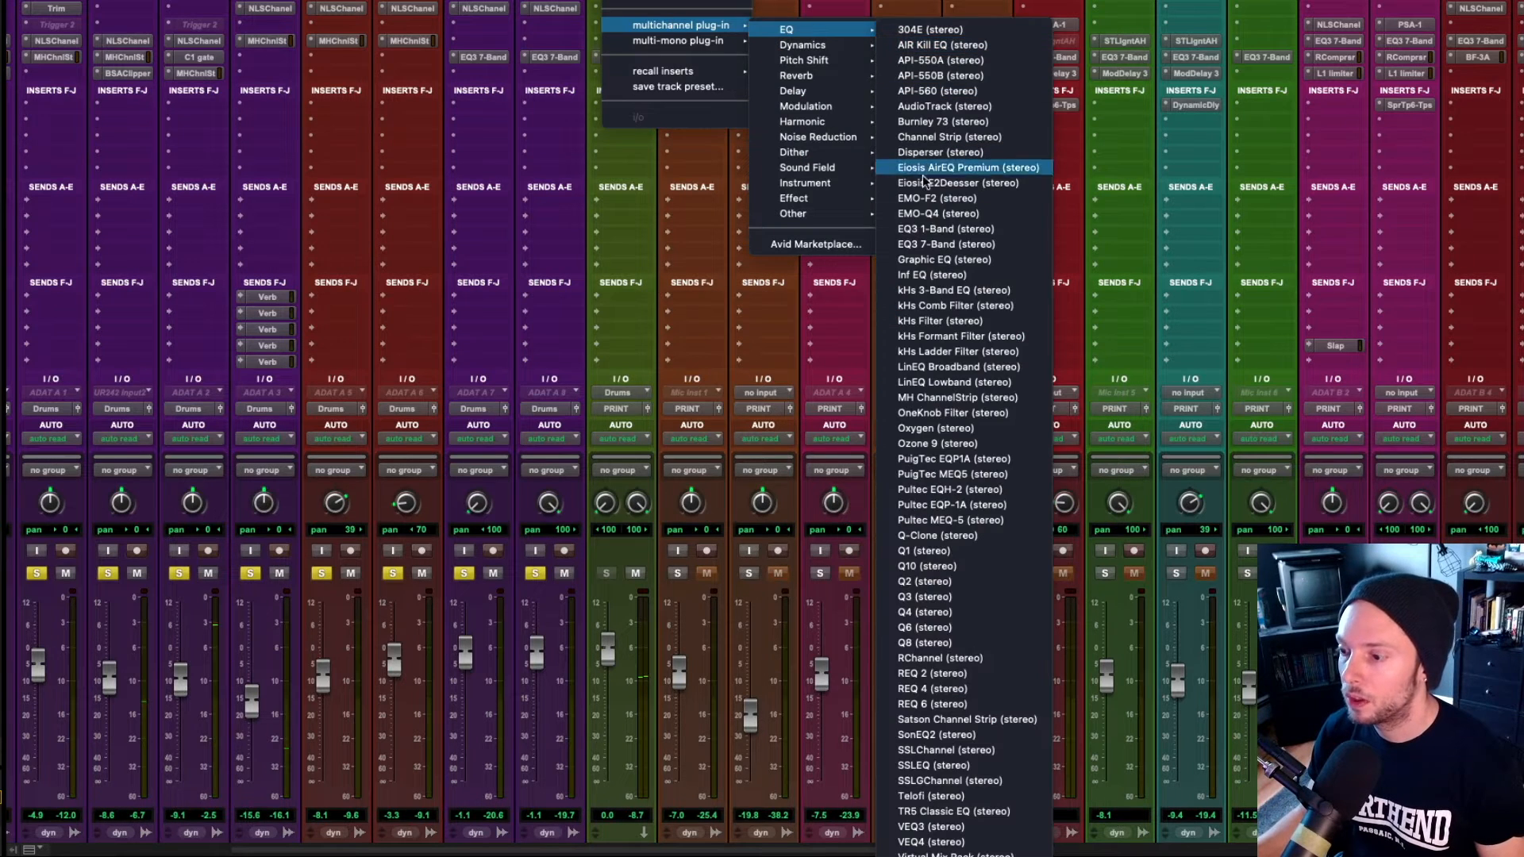
{"action": "left_click", "coordinate": [950, 246]}
{"action": "left_click", "coordinate": [321, 382]}
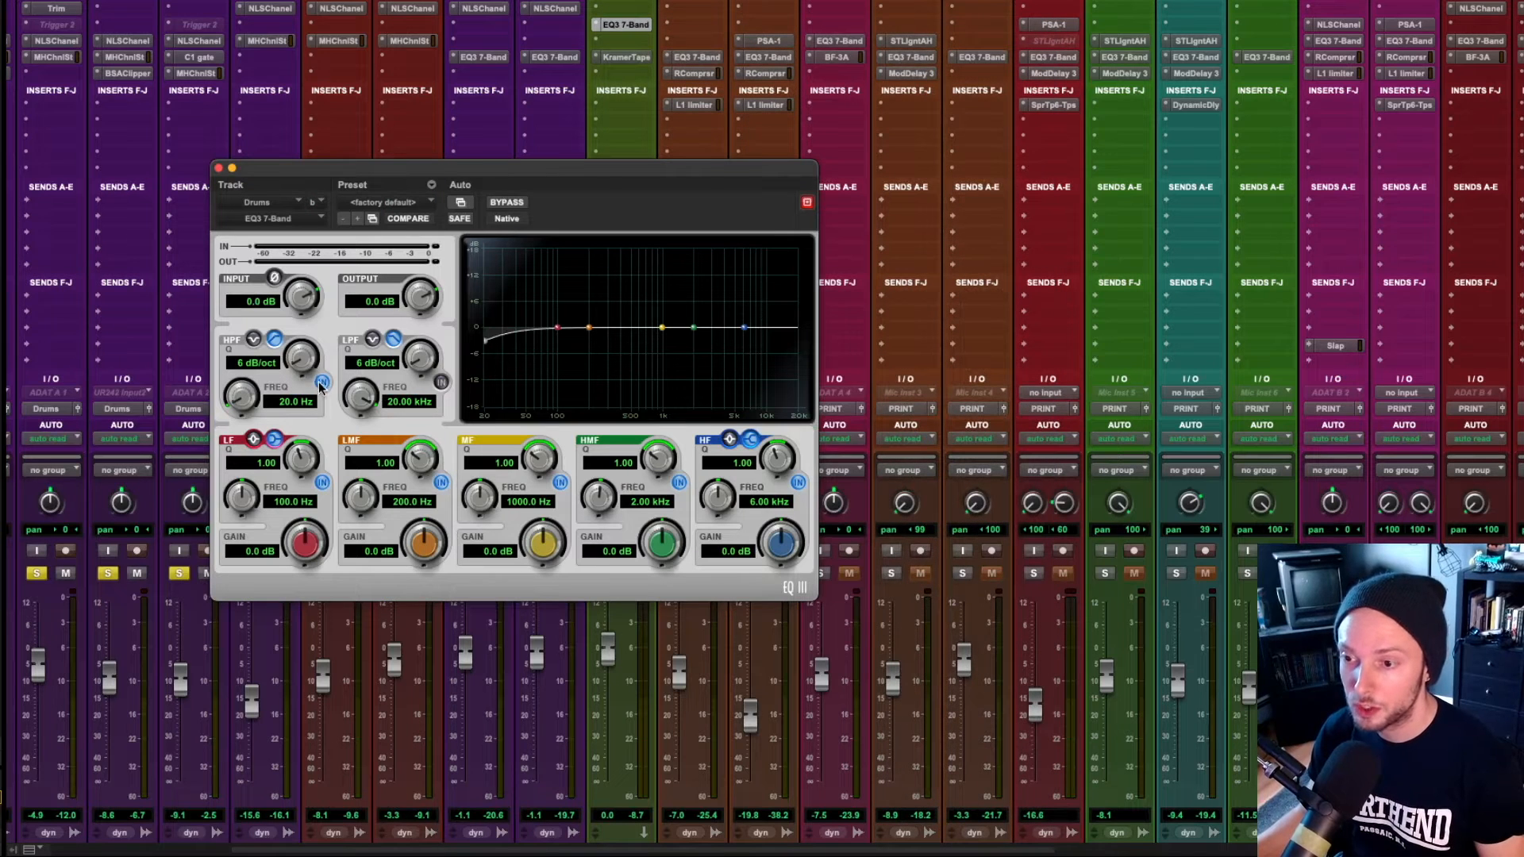
{"action": "left_click_drag", "start_coordinate": [305, 360], "coordinate": [346, 254]}
{"action": "mouse_move", "coordinate": [243, 402]}
{"action": "left_mouse_down"}
{"action": "mouse_move", "coordinate": [253, 384]}
{"action": "mouse_move", "coordinate": [242, 401]}
{"action": "left_mouse_up"}
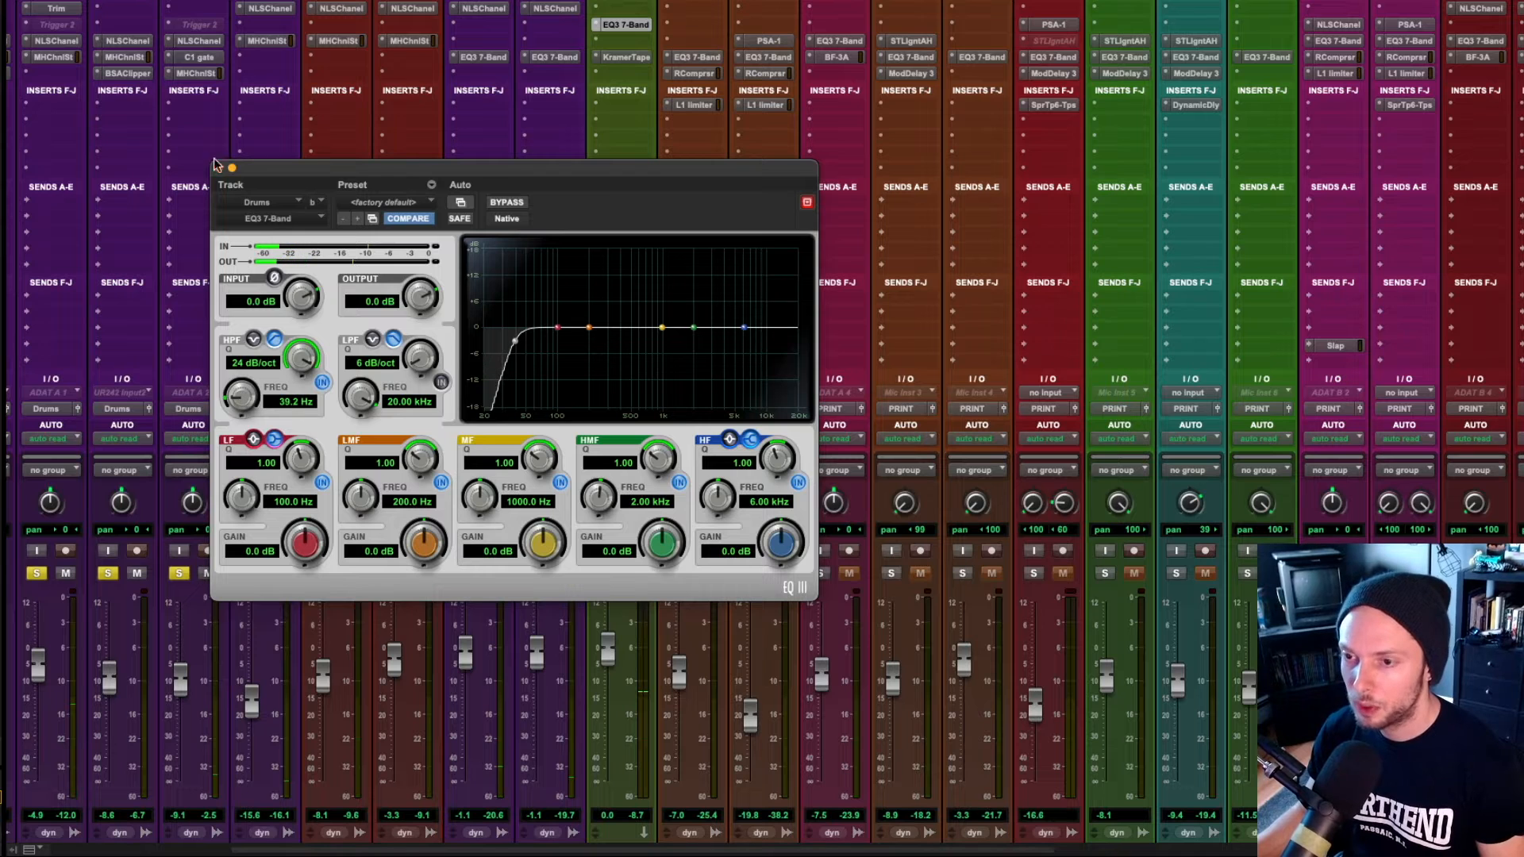
- Cut the low-mid band of the Drums EQ by 4.1 dB at 264.1 Hz with a Q of 0.72
{"action": "mouse_move", "coordinate": [588, 327]}
{"action": "left_mouse_down"}
{"action": "mouse_move", "coordinate": [601, 290]}
{"action": "mouse_move", "coordinate": [603, 347]}
{"action": "left_mouse_up"}
{"action": "left_click_drag", "start_coordinate": [416, 458], "coordinate": [409, 462]}
{"action": "left_click_drag", "start_coordinate": [428, 549], "coordinate": [428, 546]}
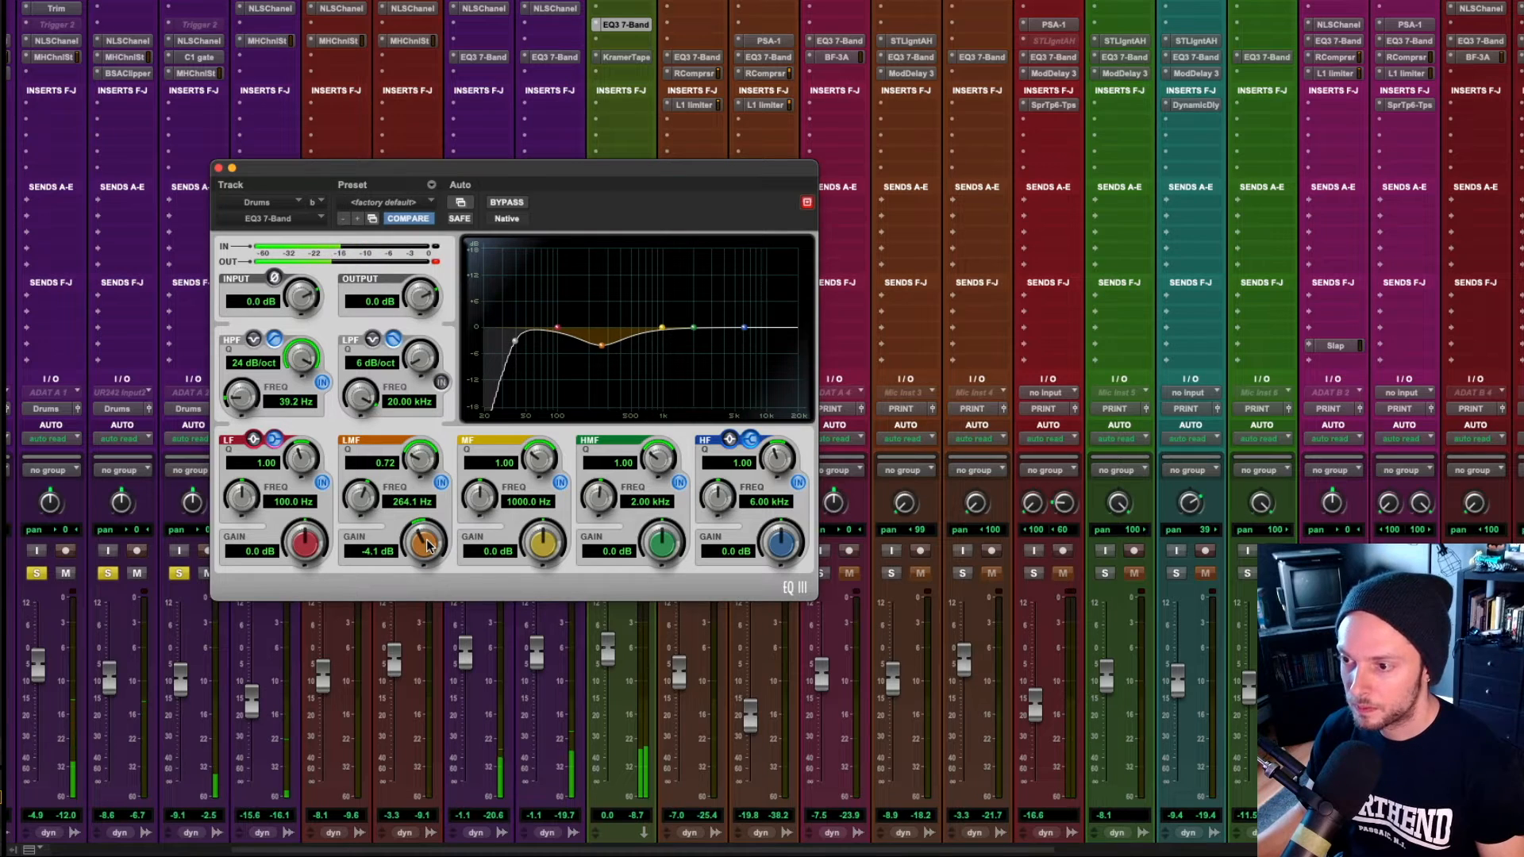
{"action": "left_click", "coordinate": [219, 167]}
- Lower EQ band 2 of the SnrTrgr.cm ChannelStrip to 5.30 dB at 4.7 kHz
{"action": "scroll", "coordinate": [344, 225], "scroll_direction": "down", "scroll_amount": 3}
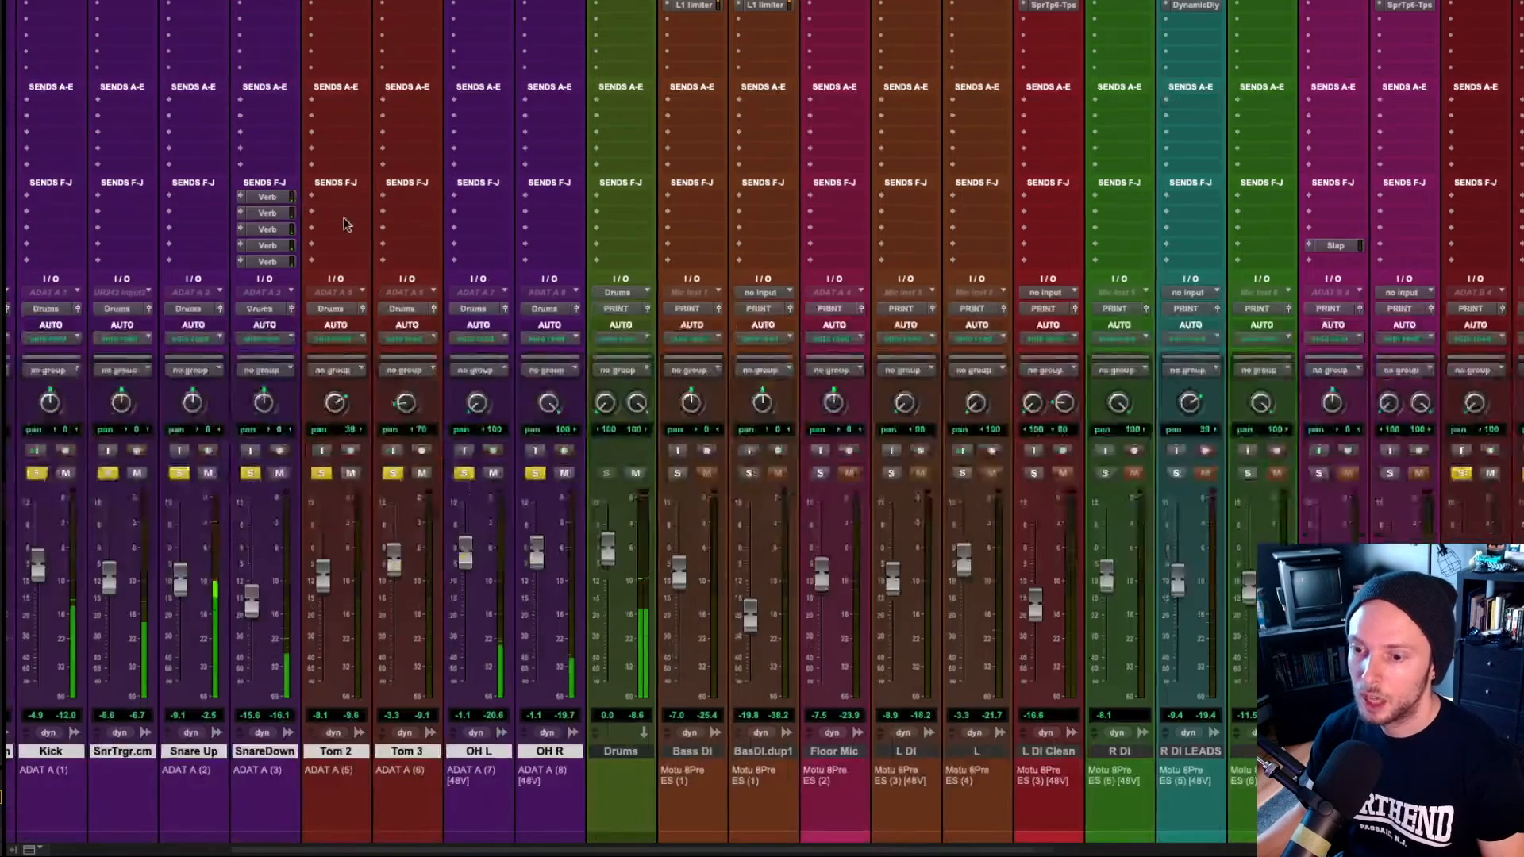
{"action": "scroll", "coordinate": [343, 225], "scroll_direction": "left", "scroll_amount": 5}
{"action": "scroll", "coordinate": [498, 101], "scroll_direction": "up", "scroll_amount": 3}
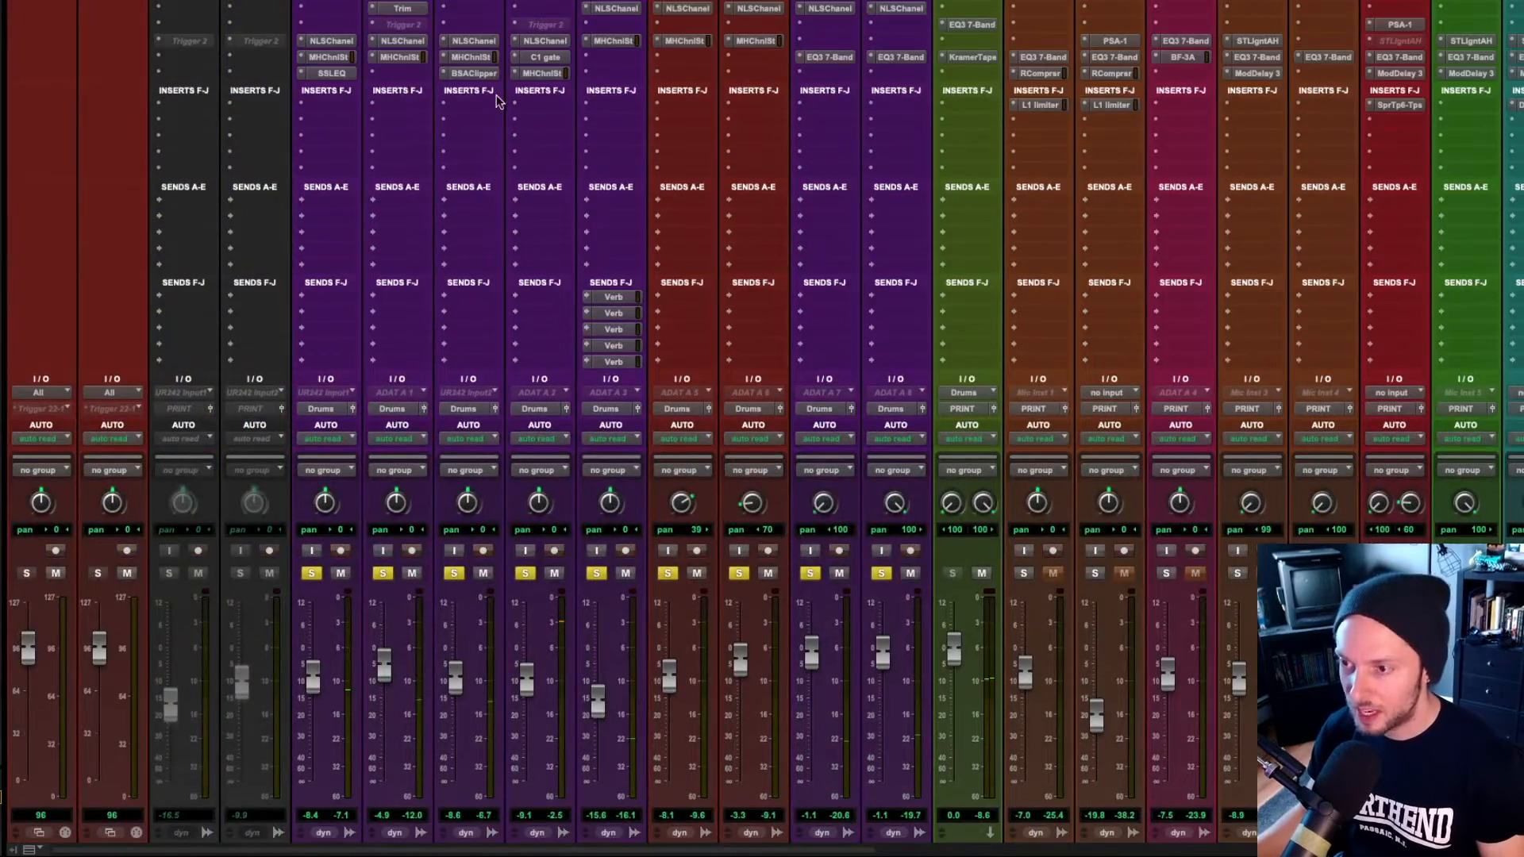
{"action": "left_click", "coordinate": [471, 57]}
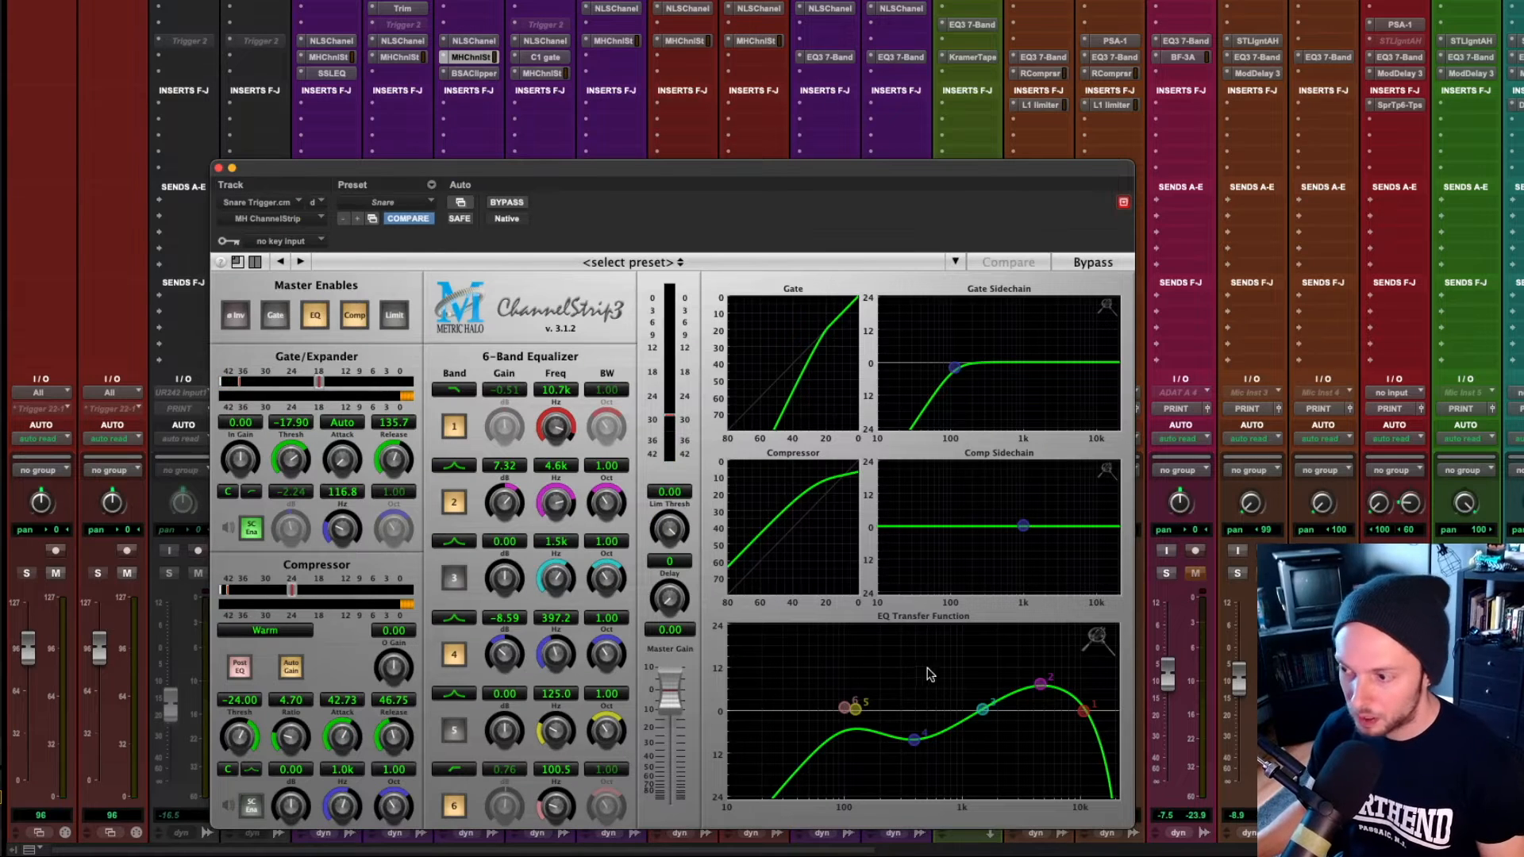
{"action": "left_click_drag", "start_coordinate": [1045, 696], "coordinate": [1045, 699]}
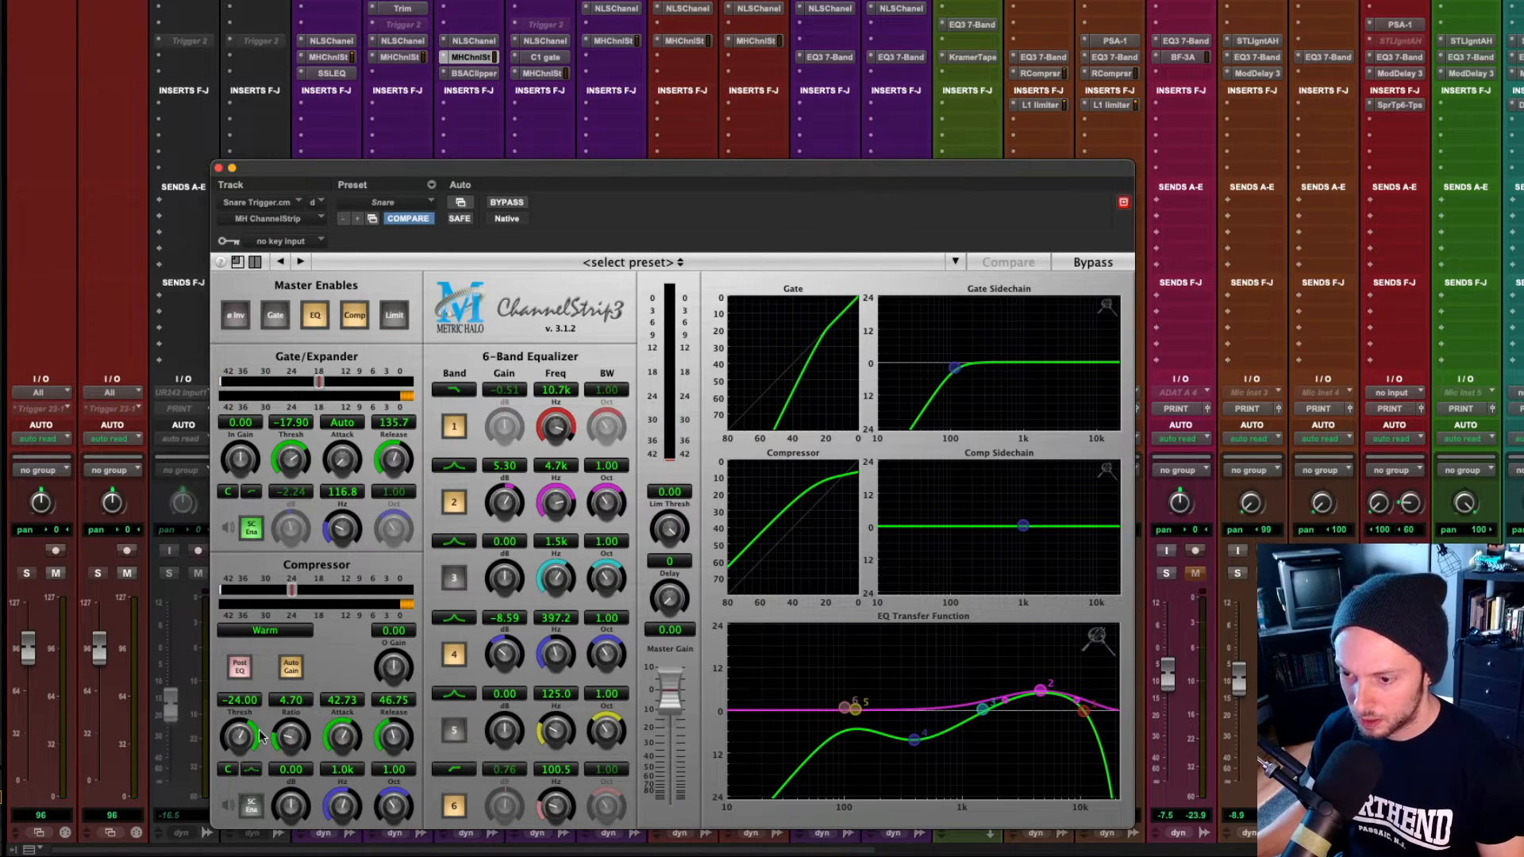
- Set the SnrTrgr.cm ChannelStrip compressor to a 9.12 ratio and a -32.64 threshold
{"action": "left_click_drag", "start_coordinate": [290, 740], "coordinate": [242, 745]}
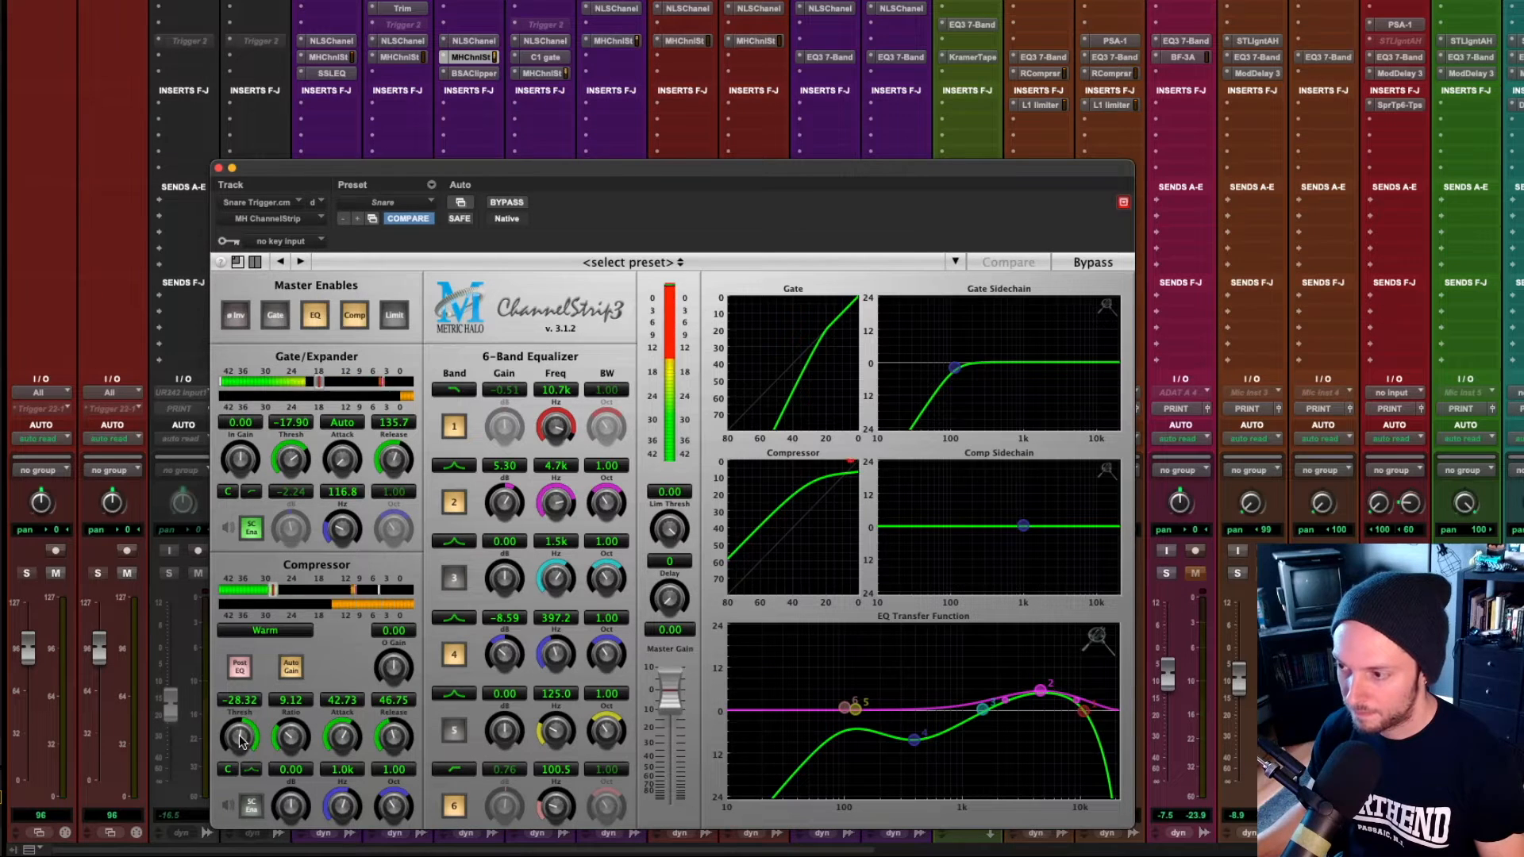
{"action": "left_click_drag", "start_coordinate": [242, 743], "coordinate": [234, 740]}
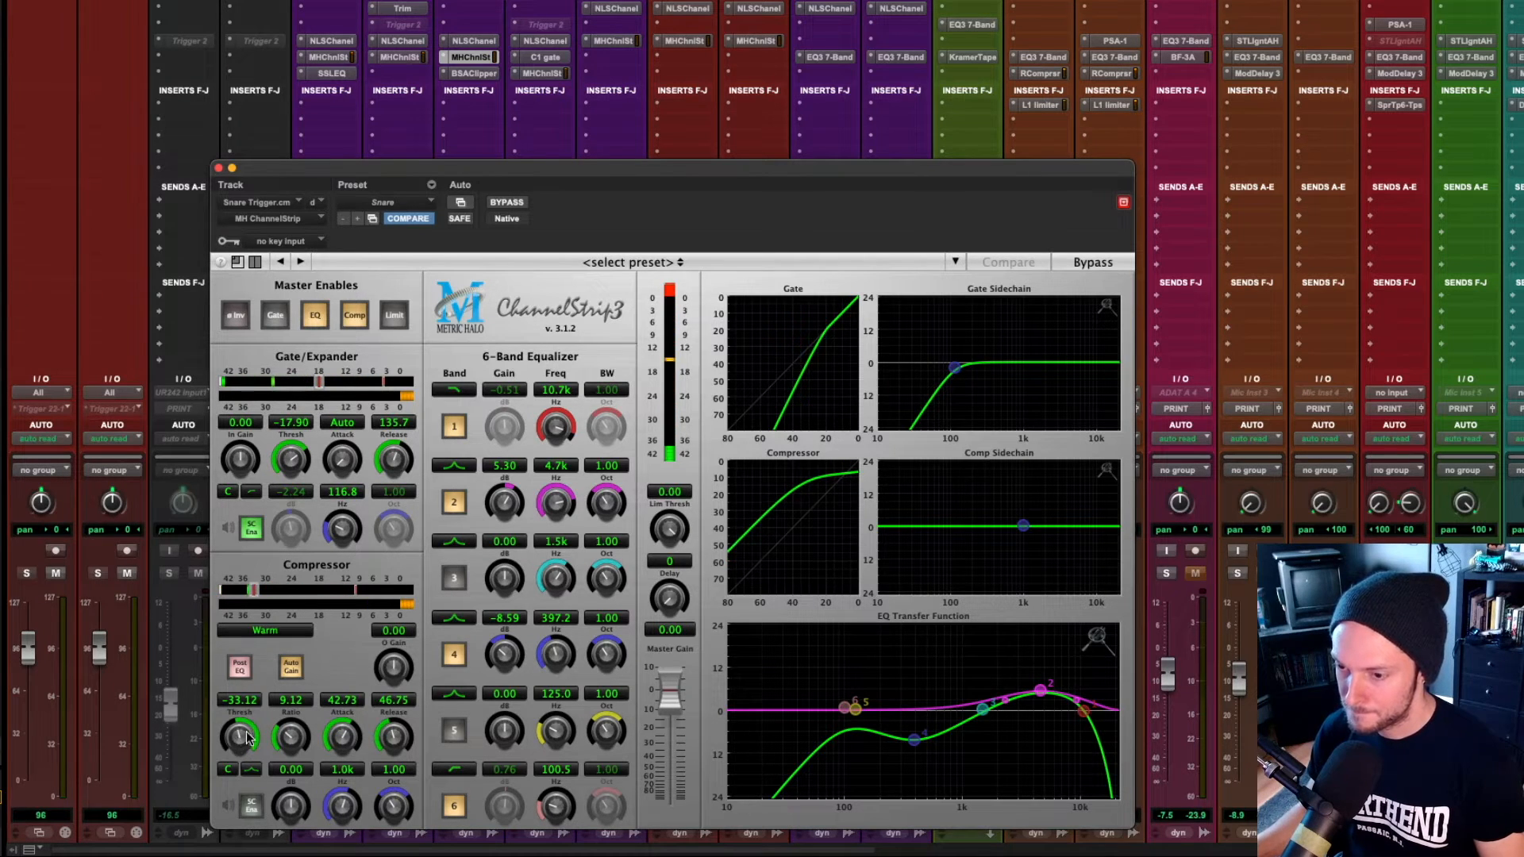
{"action": "left_click", "coordinate": [219, 169]}
- Raise the SnrTrgr.cm BSAClipper ceiling to -1.0 dB and lower the track's ChannelStrip master gain to -14.69
{"action": "left_click", "coordinate": [474, 73]}
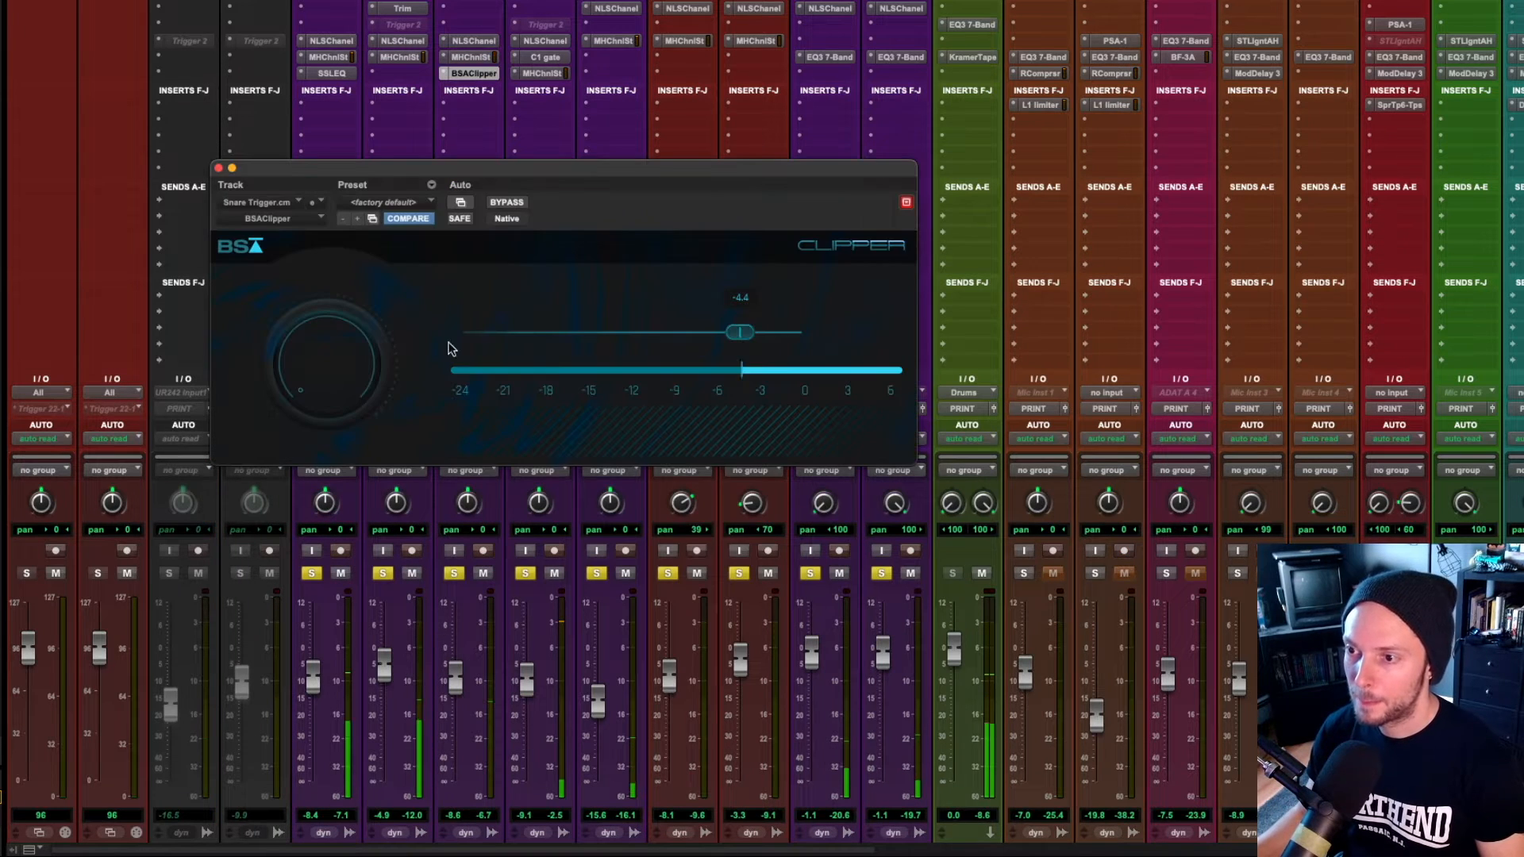
{"action": "left_click_drag", "start_coordinate": [737, 335], "coordinate": [804, 328]}
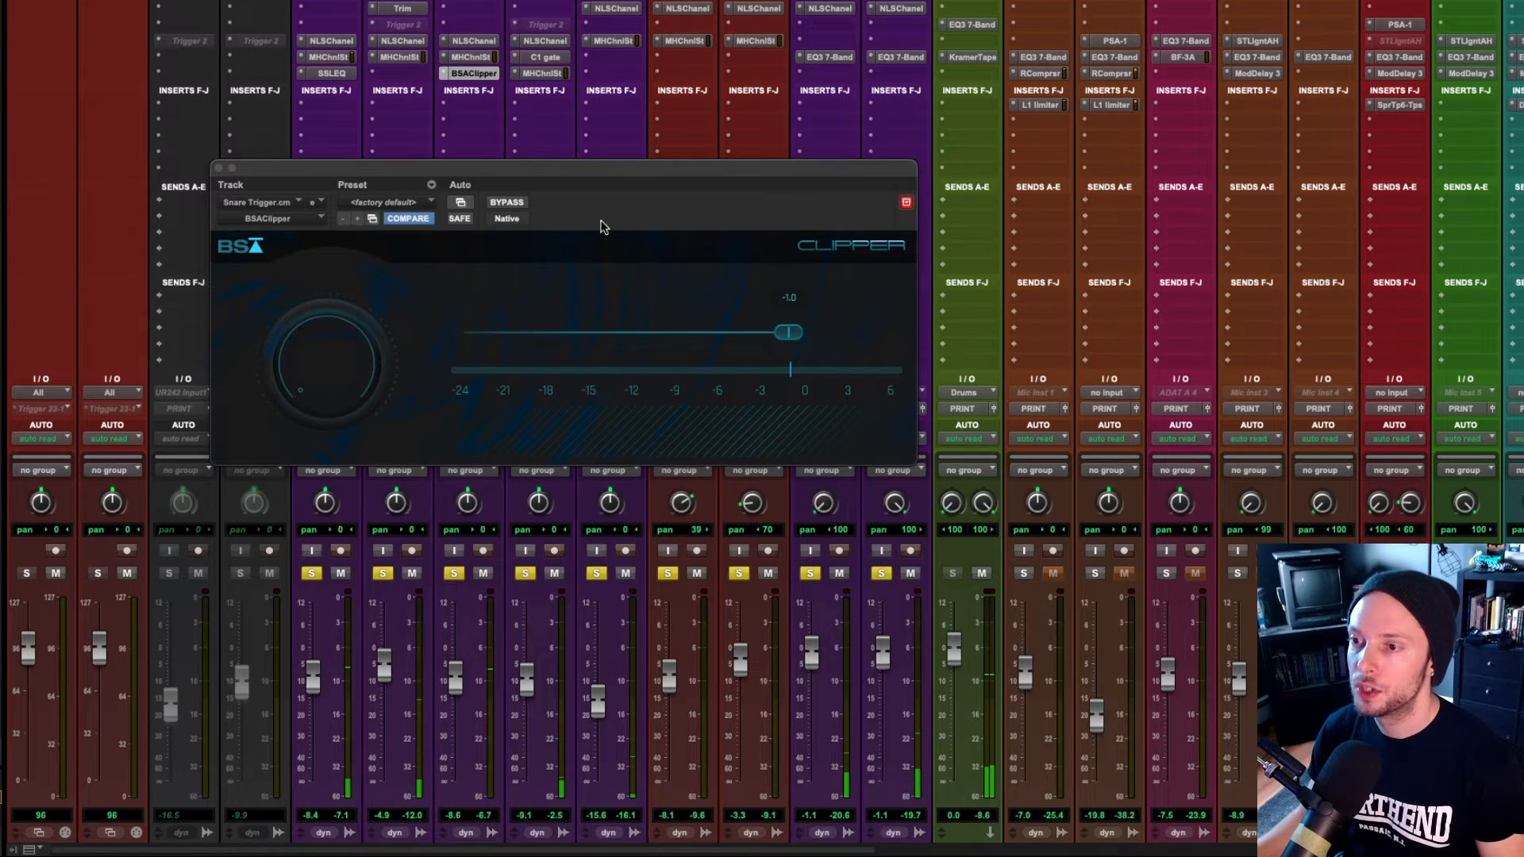
{"action": "left_click", "coordinate": [471, 58]}
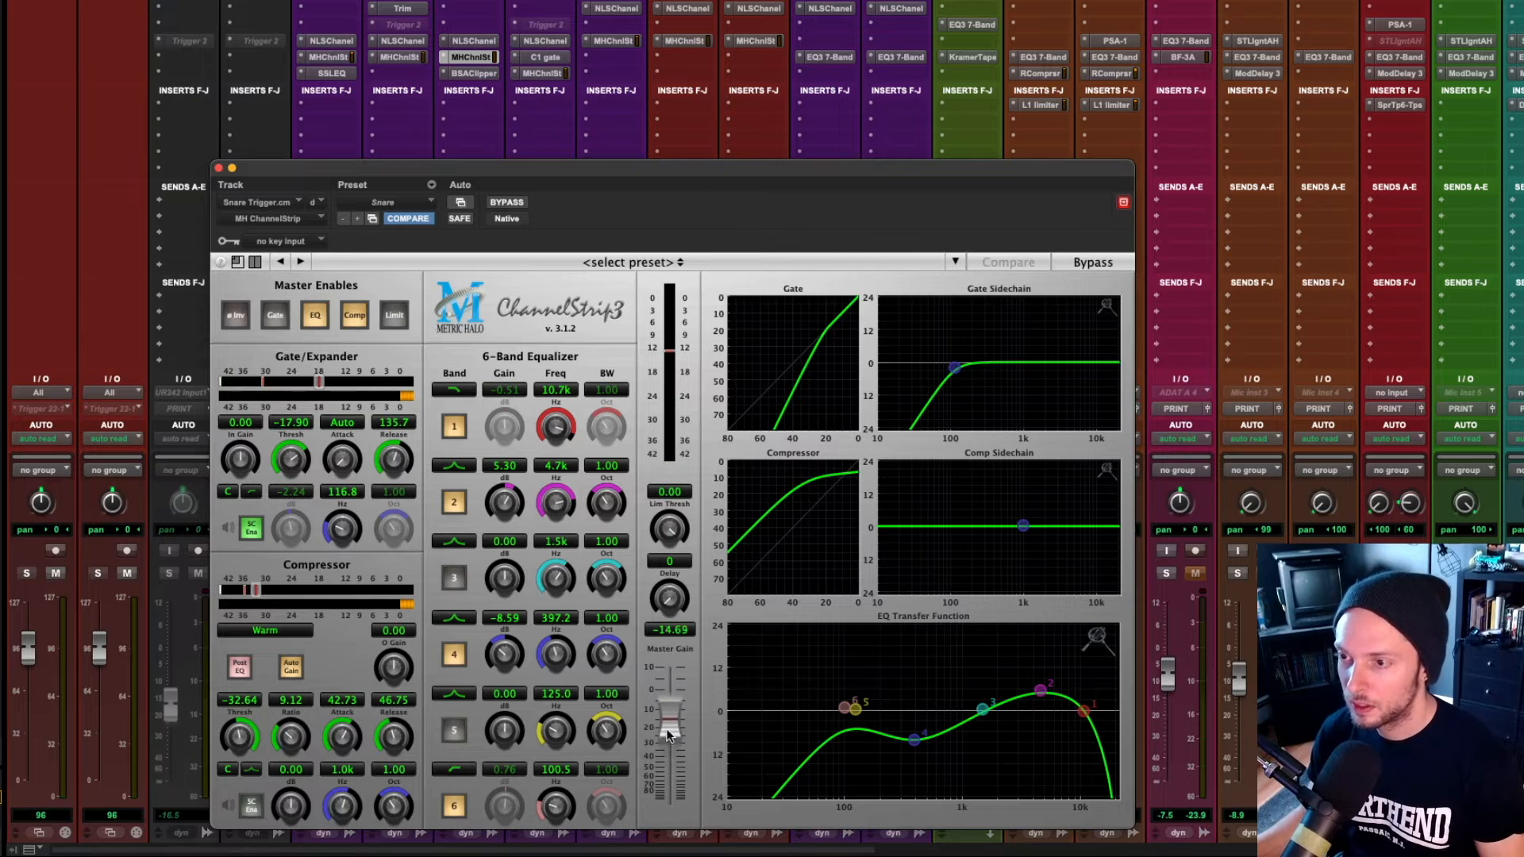
- Set the SnrTrgr.cm BSAClipper ceiling to about -2.5 dB and its knob to 3.5, and slightly raise the track's fader
{"action": "left_click", "coordinate": [474, 73]}
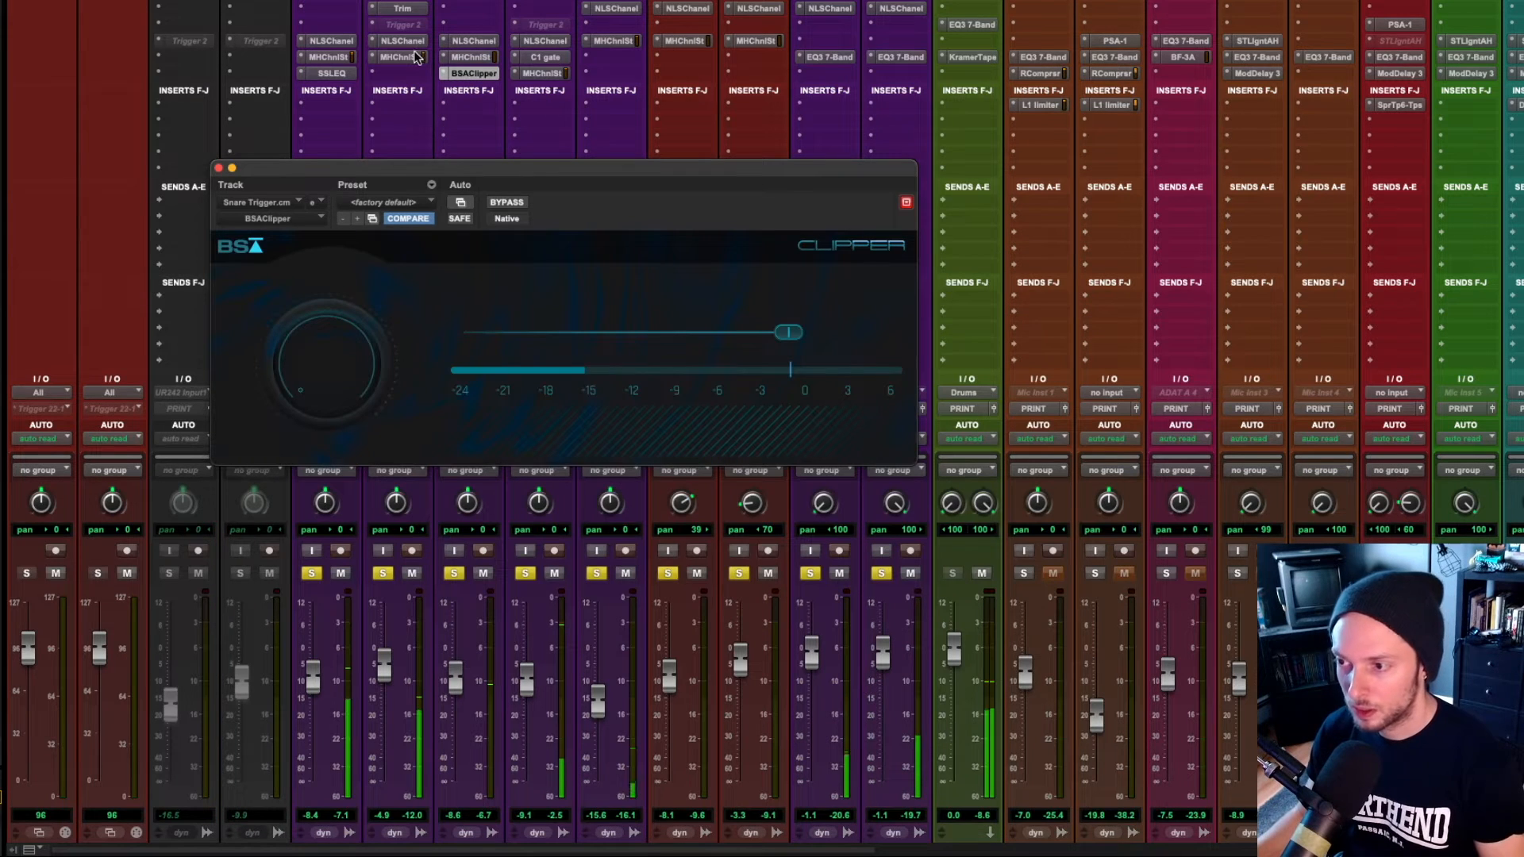
{"action": "left_click_drag", "start_coordinate": [789, 334], "coordinate": [774, 336]}
{"action": "left_click_drag", "start_coordinate": [298, 373], "coordinate": [299, 345]}
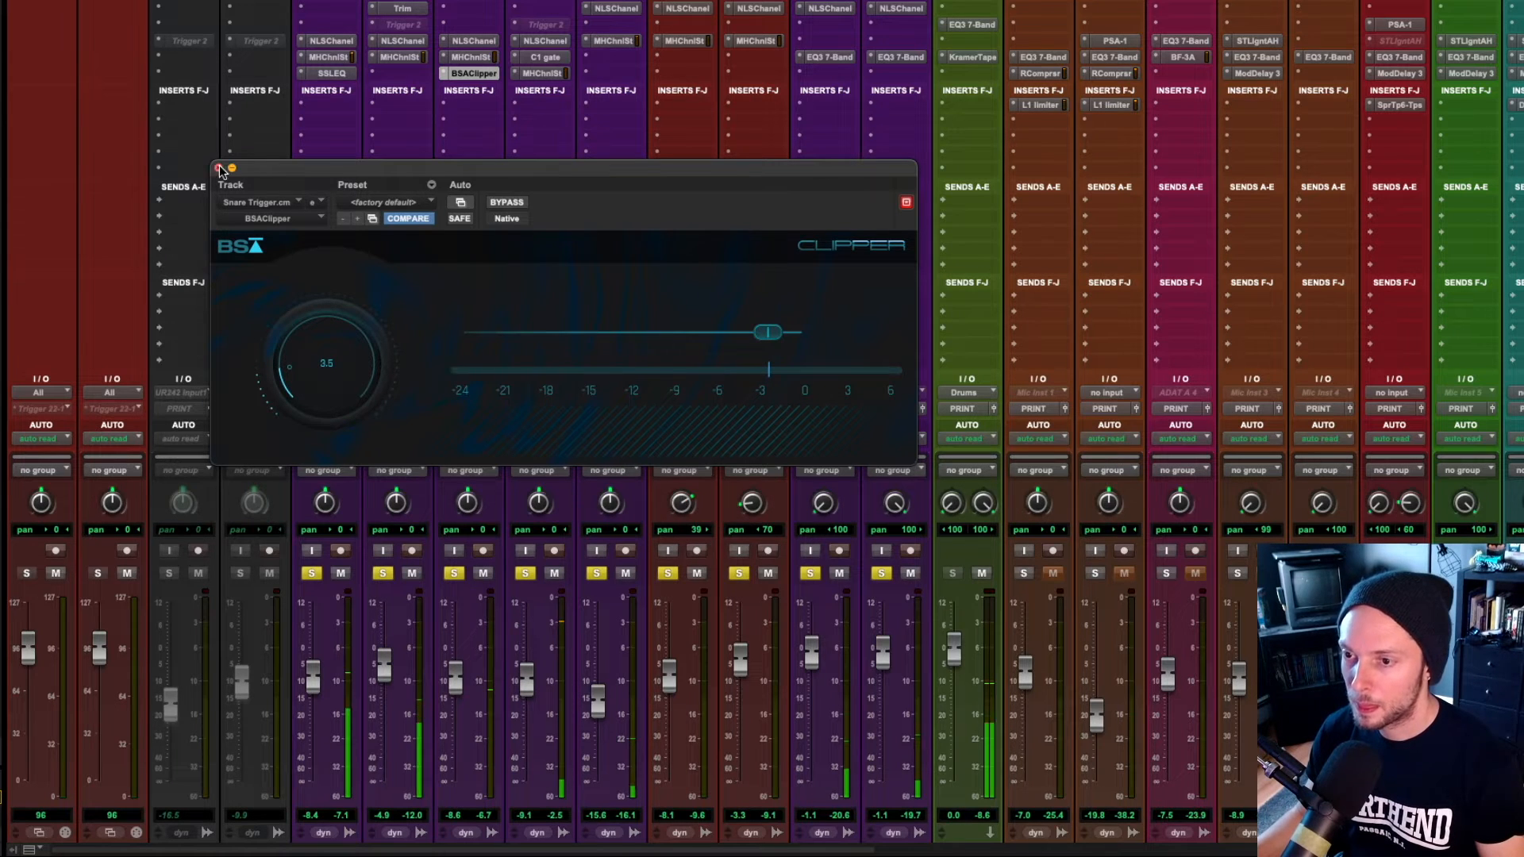
{"action": "left_click", "coordinate": [218, 168]}
{"action": "scroll", "coordinate": [467, 580], "scroll_direction": "down", "scroll_amount": 3}
{"action": "left_click_drag", "start_coordinate": [458, 578], "coordinate": [462, 569]}
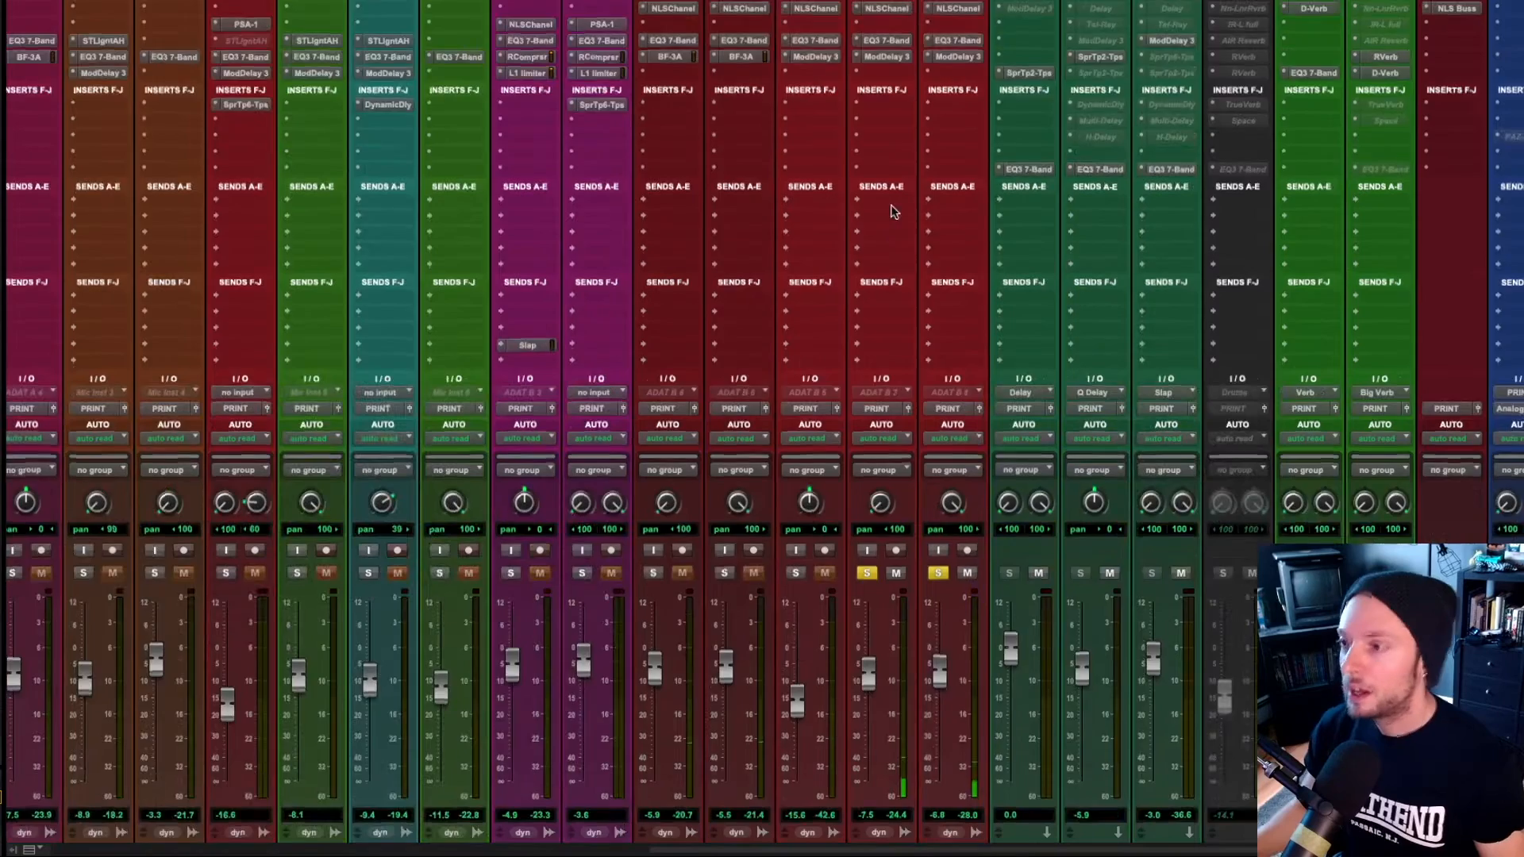
- Enable a 24 dB/oct low-pass filter at 5.43 kHz in the Room L EQ3 7-Band and copy that EQ to Room R
{"action": "scroll", "coordinate": [891, 213], "scroll_direction": "down", "scroll_amount": 3}
{"action": "scroll", "coordinate": [930, 551], "scroll_direction": "up", "scroll_amount": 3}
{"action": "left_click", "coordinate": [885, 38]}
{"action": "left_click", "coordinate": [441, 382]}
{"action": "left_click_drag", "start_coordinate": [421, 357], "coordinate": [527, 205]}
{"action": "left_click_drag", "start_coordinate": [366, 393], "coordinate": [366, 453]}
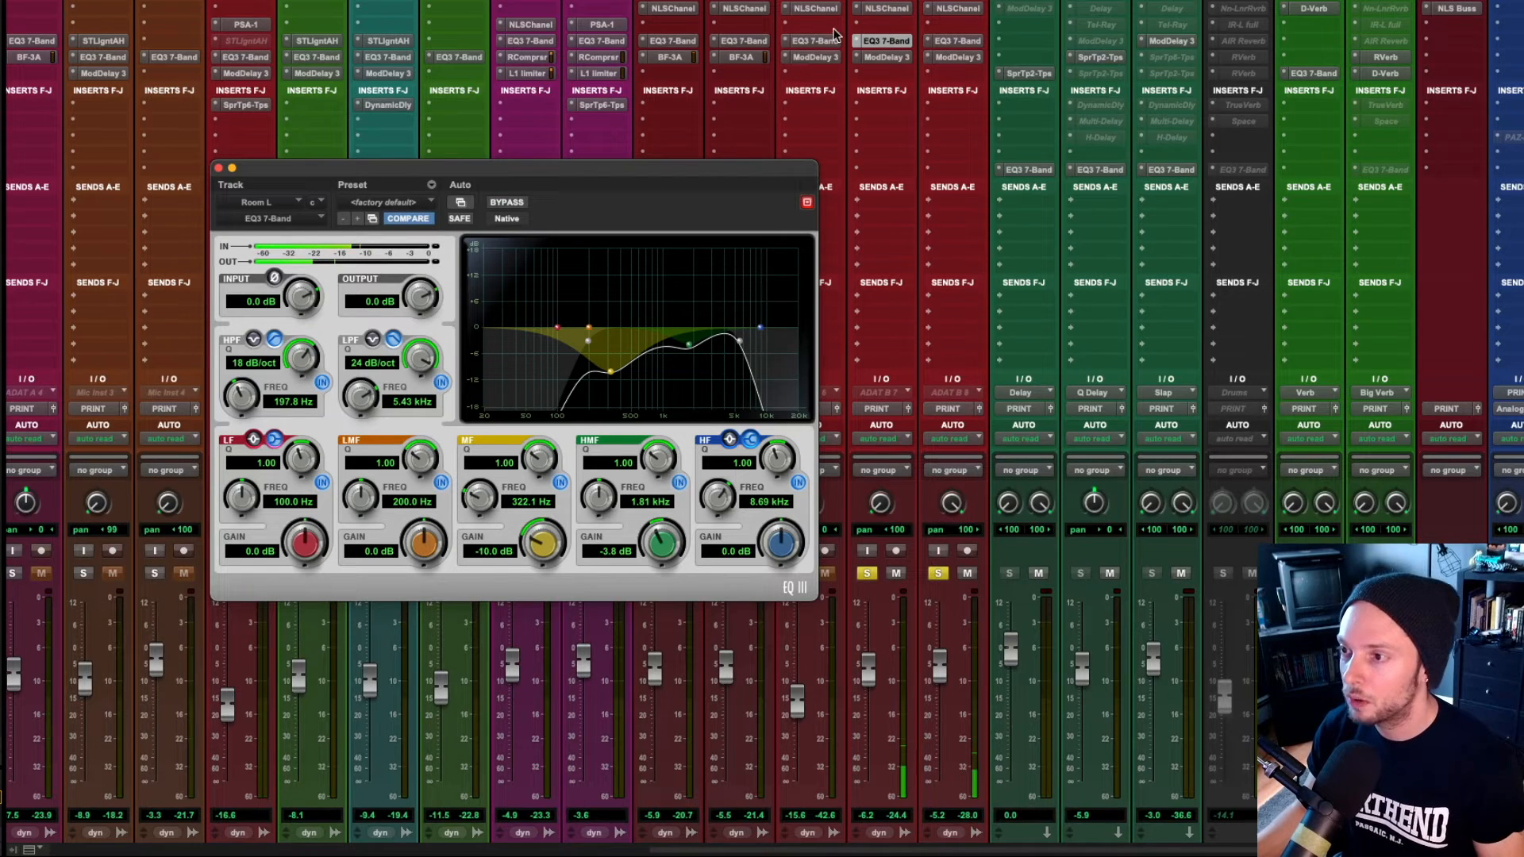
{"action": "left_click_drag", "start_coordinate": [894, 40], "coordinate": [935, 42]}
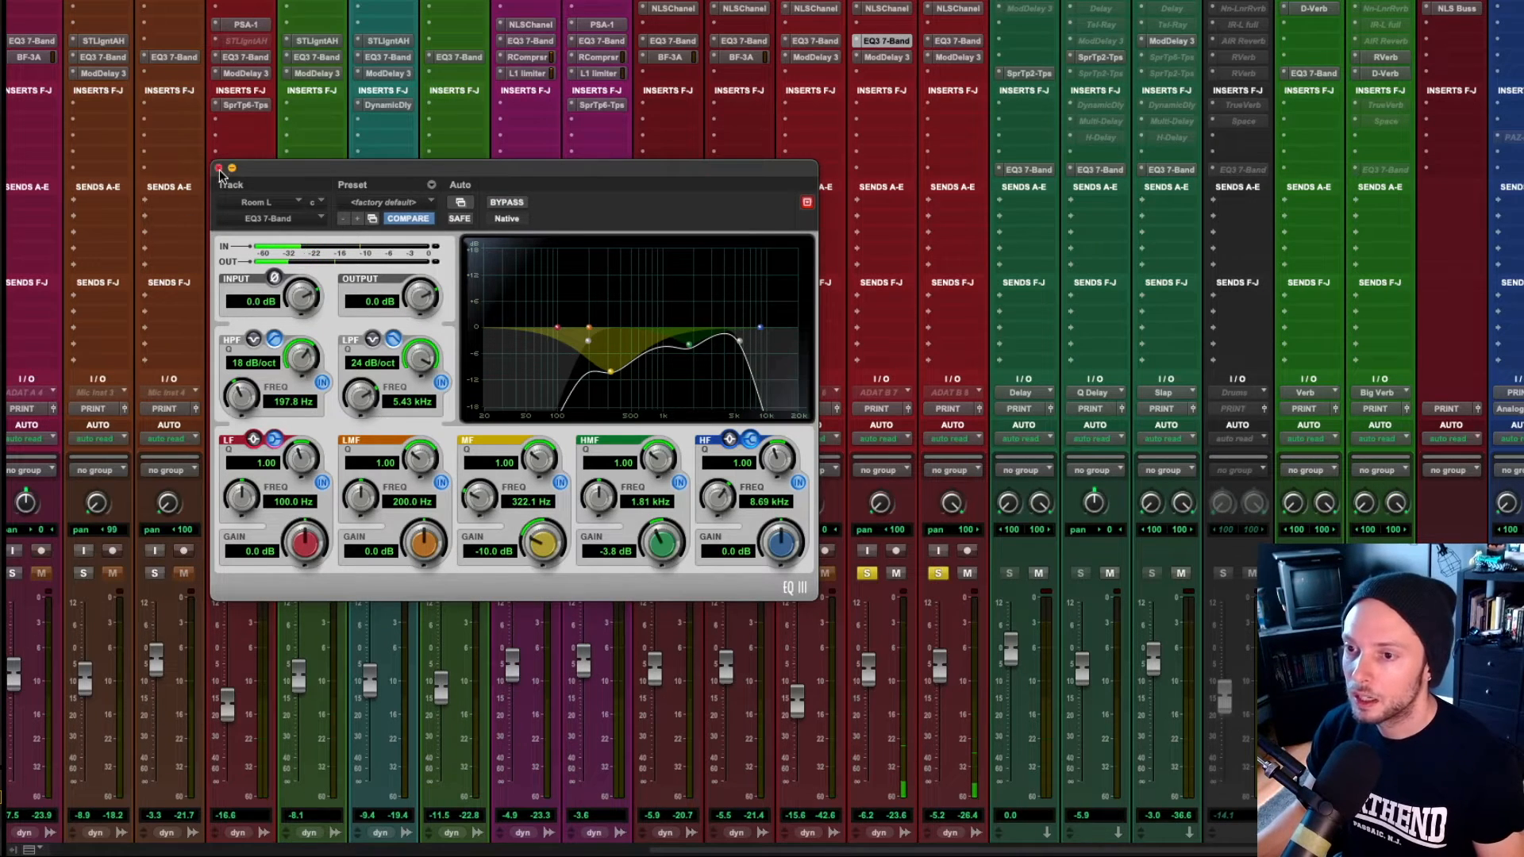
{"action": "left_click", "coordinate": [220, 170]}
- Reset the Room L and Room R faders to 0.0 dB
{"action": "scroll", "coordinate": [975, 259], "scroll_direction": "down", "scroll_amount": 3}
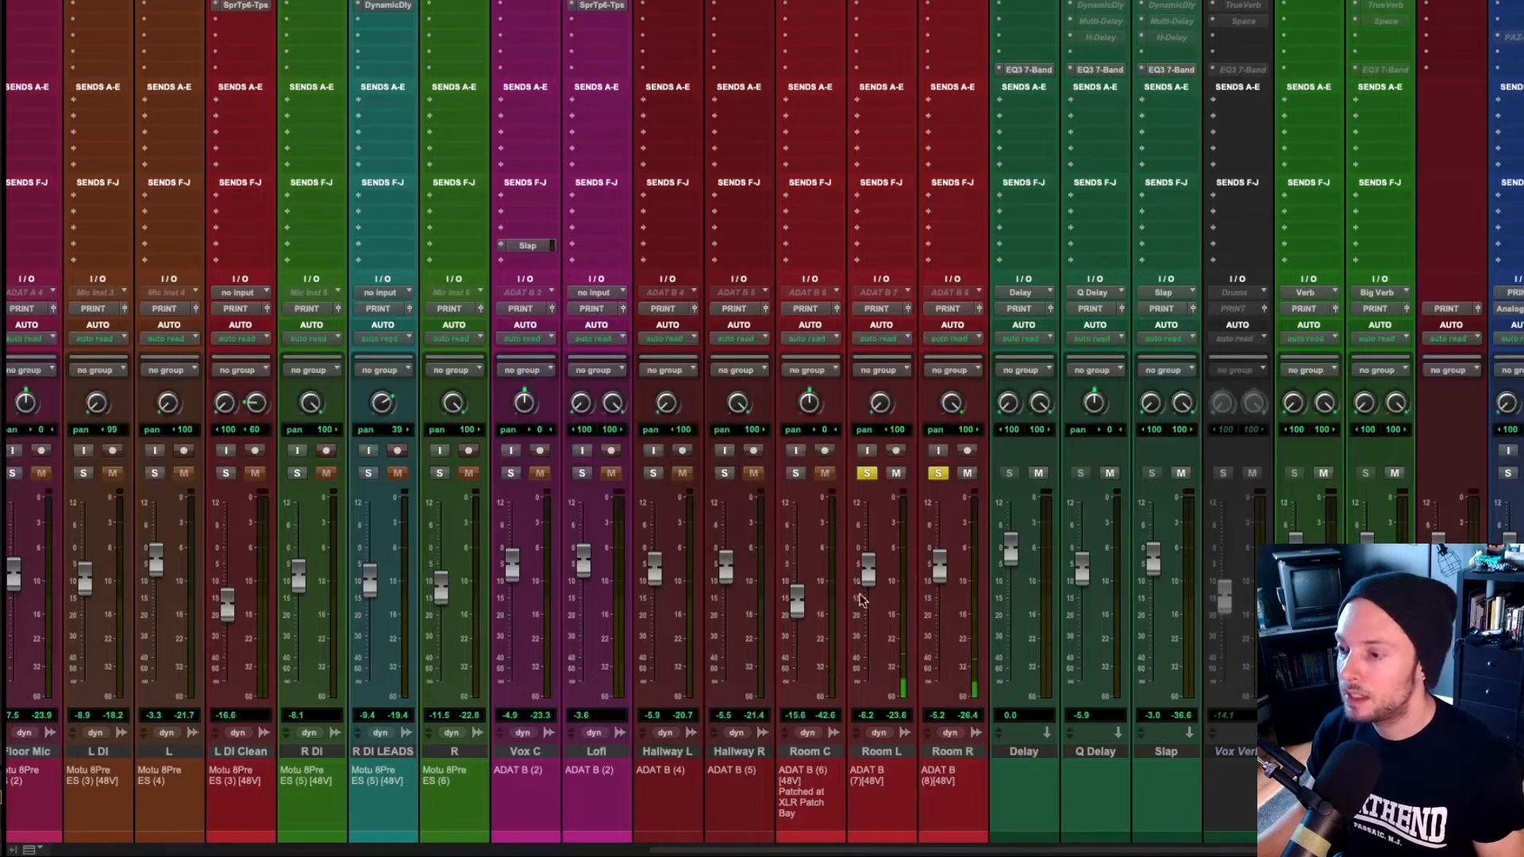
{"action": "left_click", "coordinate": [864, 575], "text": "alt"}
{"action": "left_click", "coordinate": [939, 548], "text": "alt"}
- Increase the drive in Room L's NLS Channel plug-in
{"action": "scroll", "coordinate": [897, 357], "scroll_direction": "up", "scroll_amount": 3}
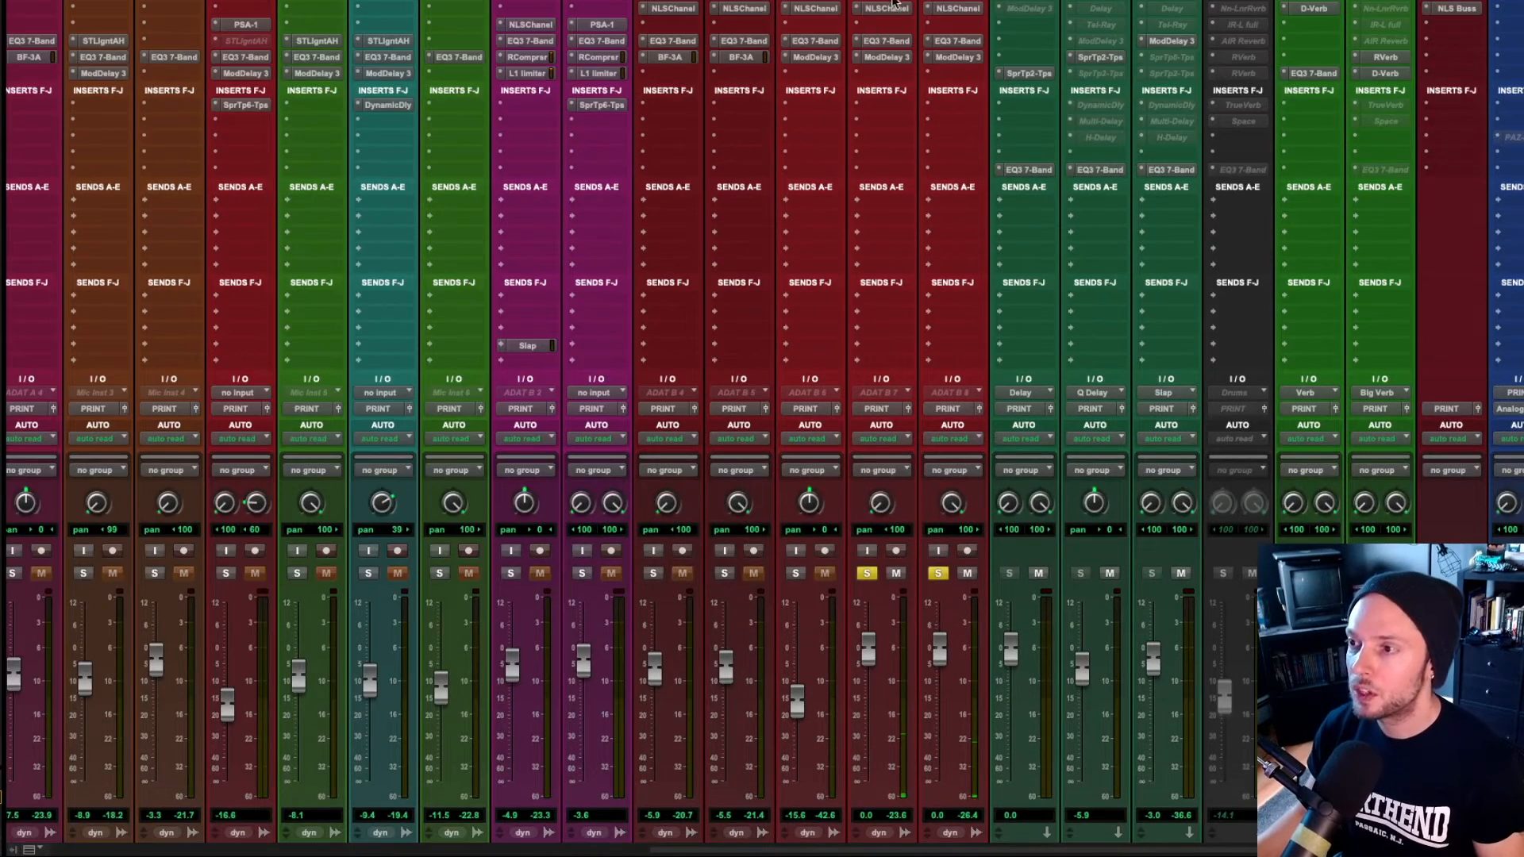
{"action": "left_click", "coordinate": [887, 8]}
{"action": "left_click_drag", "start_coordinate": [361, 430], "coordinate": [380, 413]}
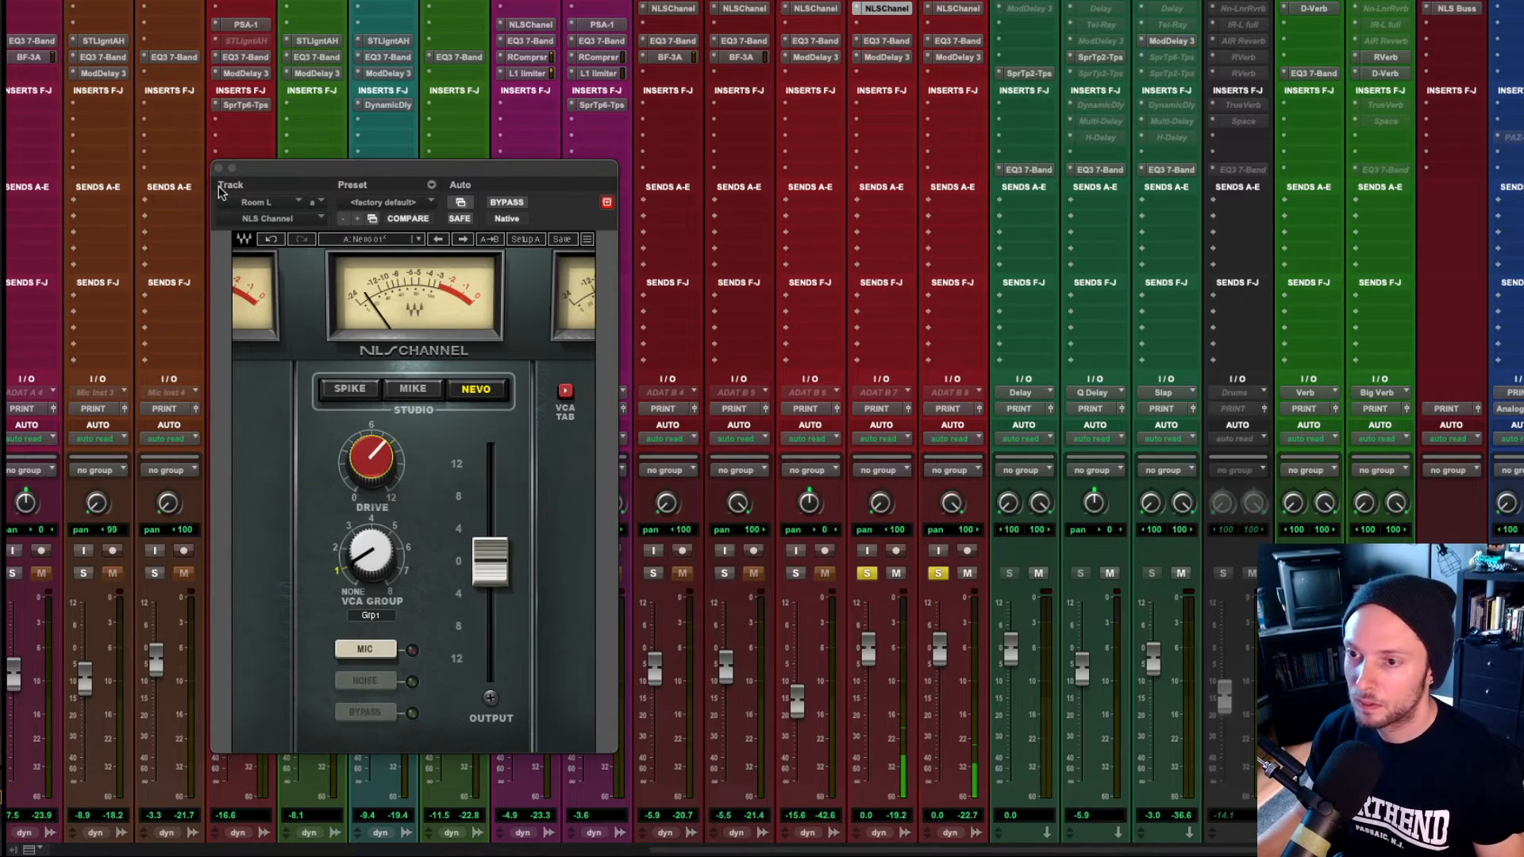
{"action": "left_click", "coordinate": [887, 8]}
- Examine the ceiling and clipping amount in the BSAClipper on the SnrTrgr.cm track
{"action": "scroll", "coordinate": [890, 498], "scroll_direction": "down", "scroll_amount": 3}
{"action": "scroll", "coordinate": [891, 498], "scroll_direction": "left", "scroll_amount": 6}
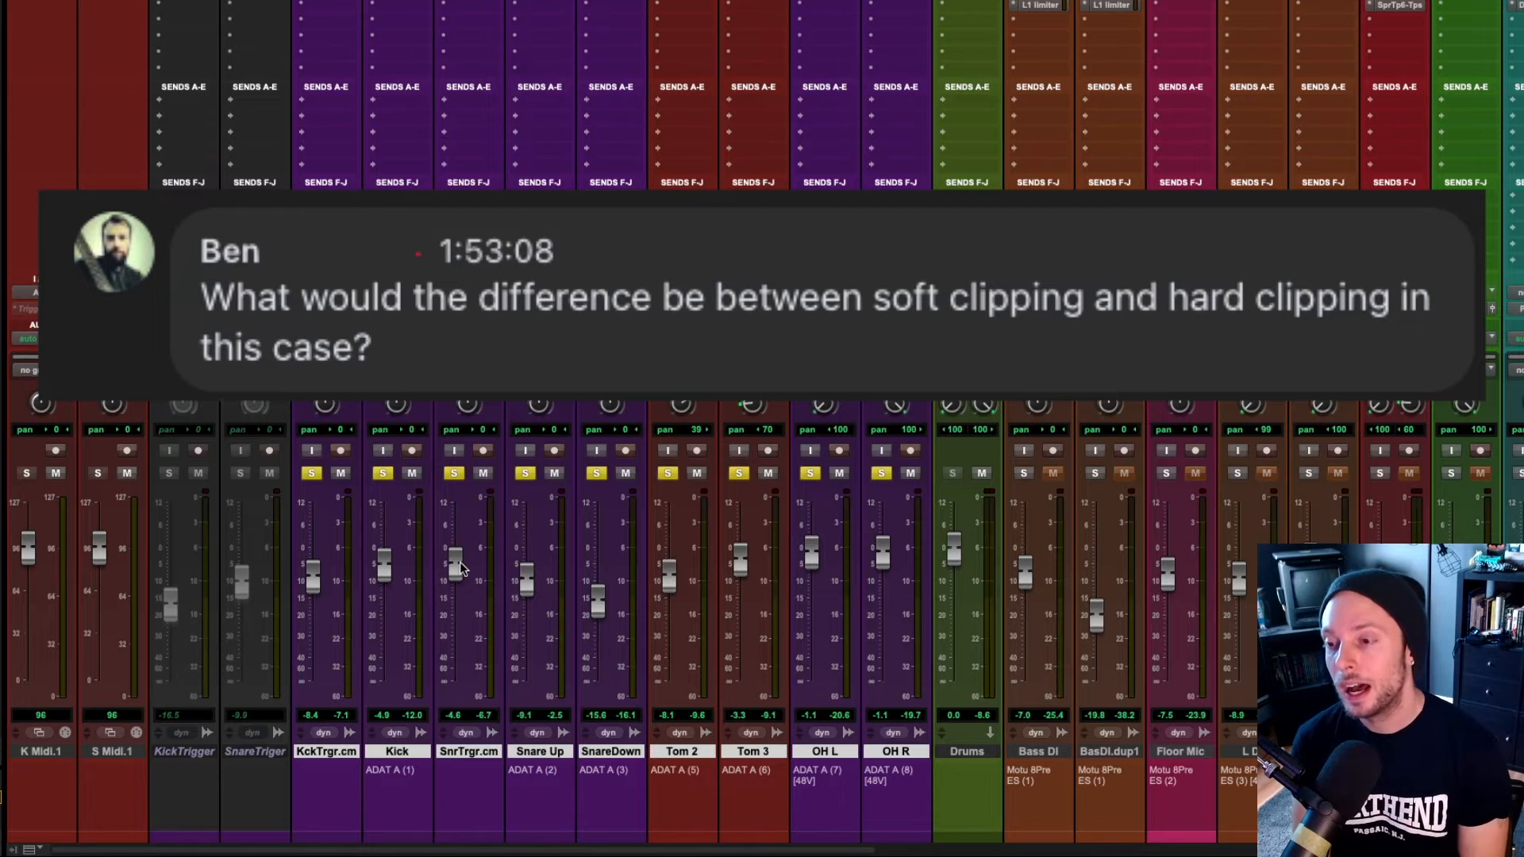
{"action": "scroll", "coordinate": [458, 568], "scroll_direction": "up", "scroll_amount": 3}
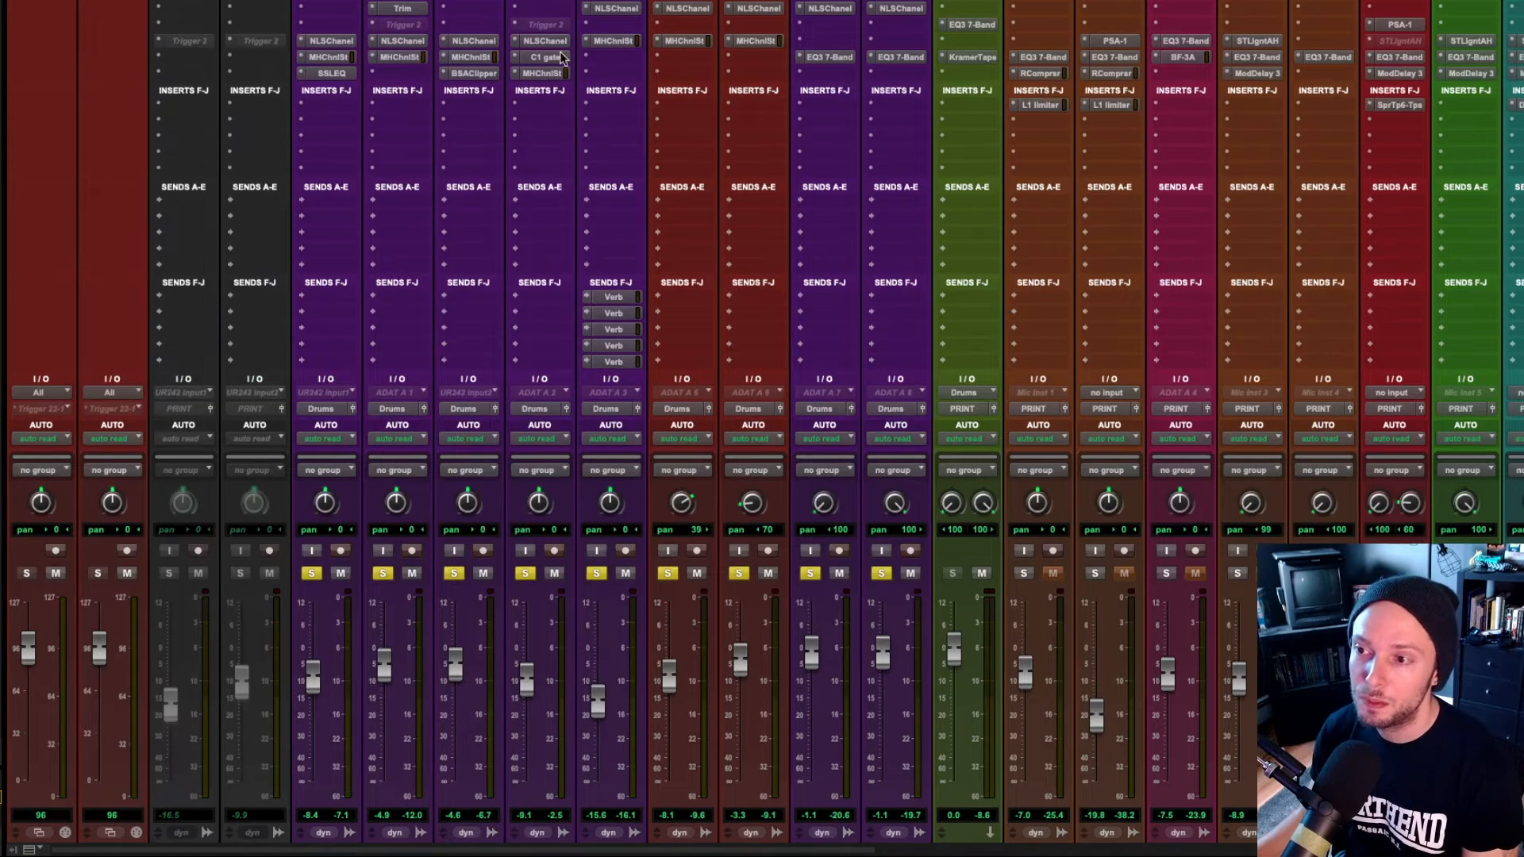
{"action": "left_click", "coordinate": [473, 73]}
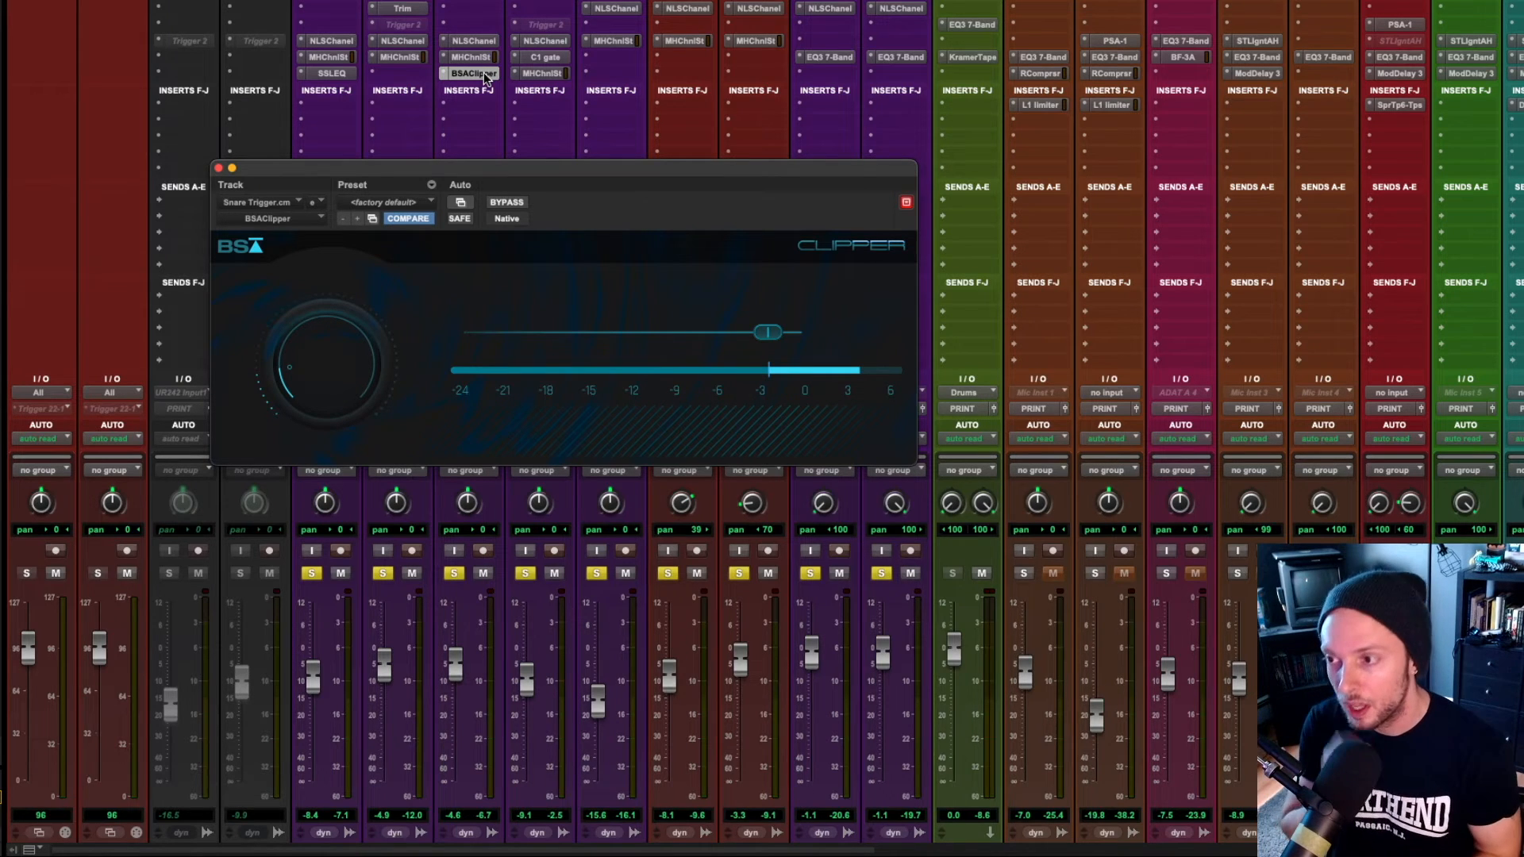
{"action": "left_click", "coordinate": [219, 168]}
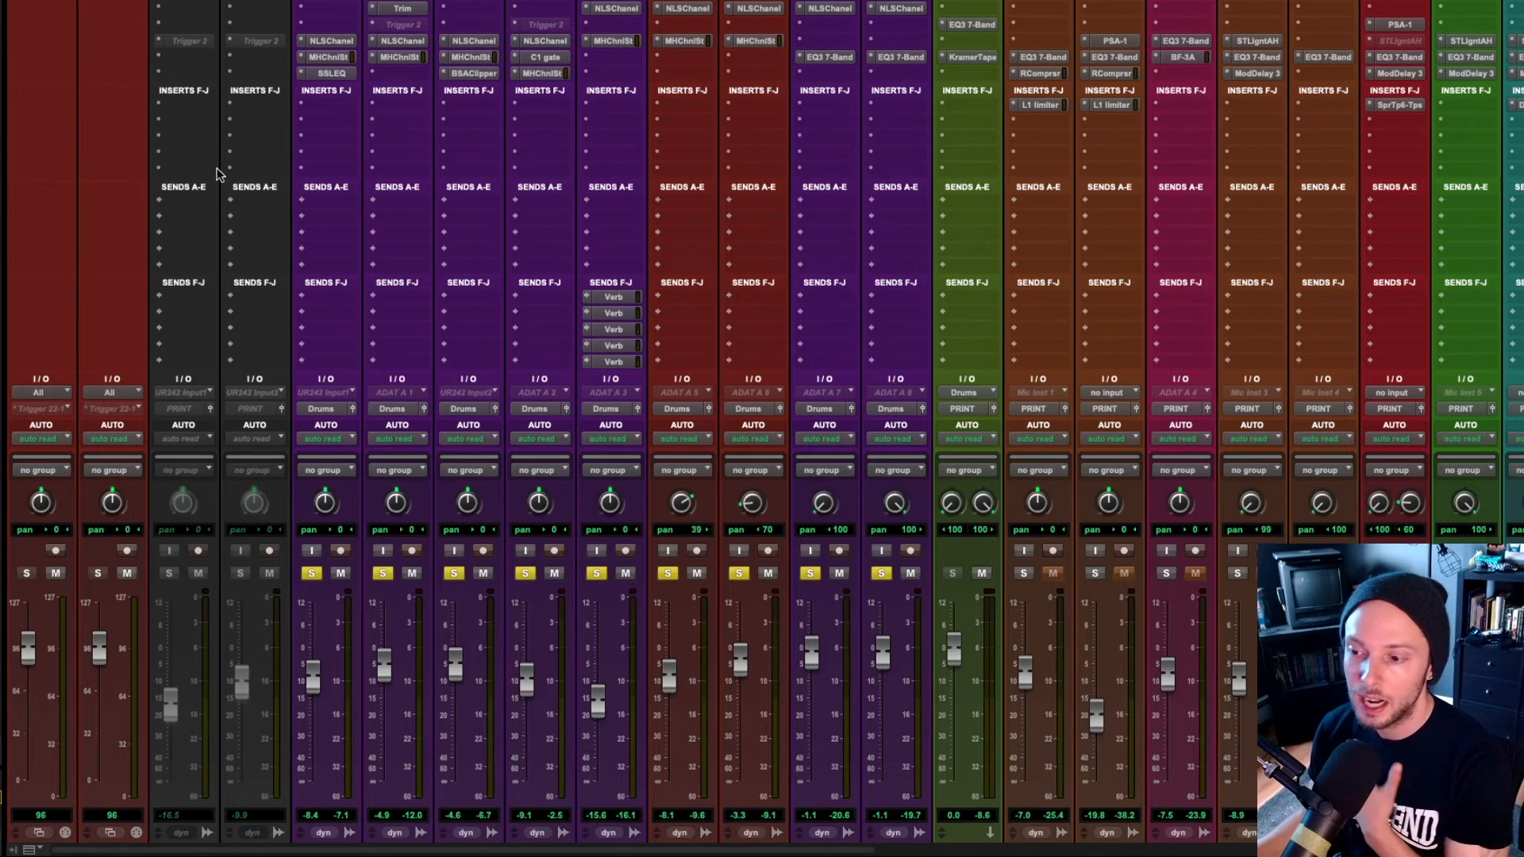
{"action": "scroll", "coordinate": [669, 254], "scroll_direction": "down", "scroll_amount": 3}
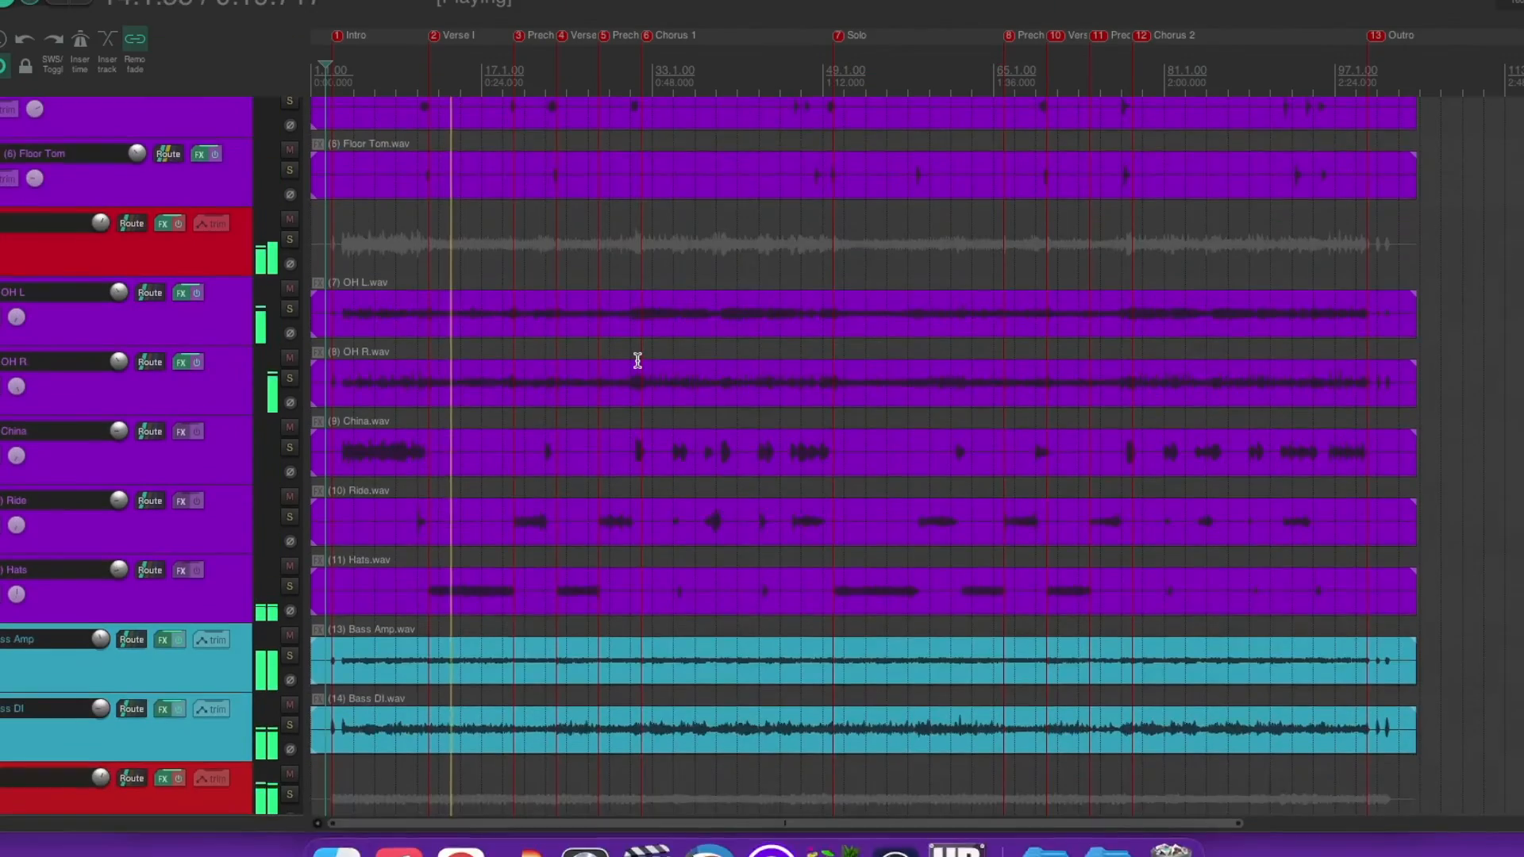
{"action": "scroll", "coordinate": [637, 381], "scroll_direction": "down", "scroll_amount": 5}
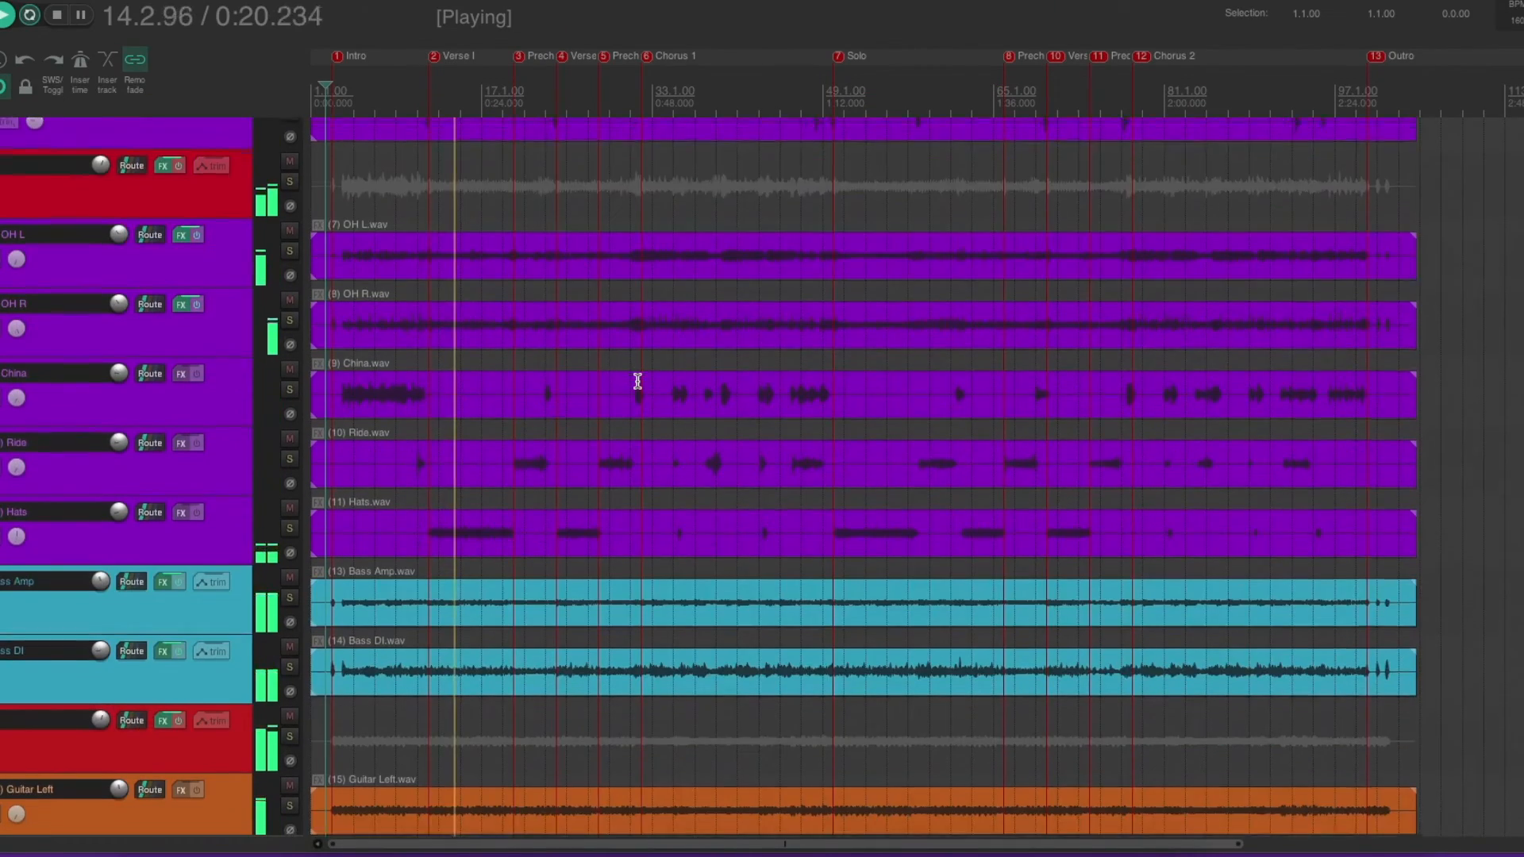
{"action": "scroll", "coordinate": [637, 381], "scroll_direction": "down", "scroll_amount": 3}
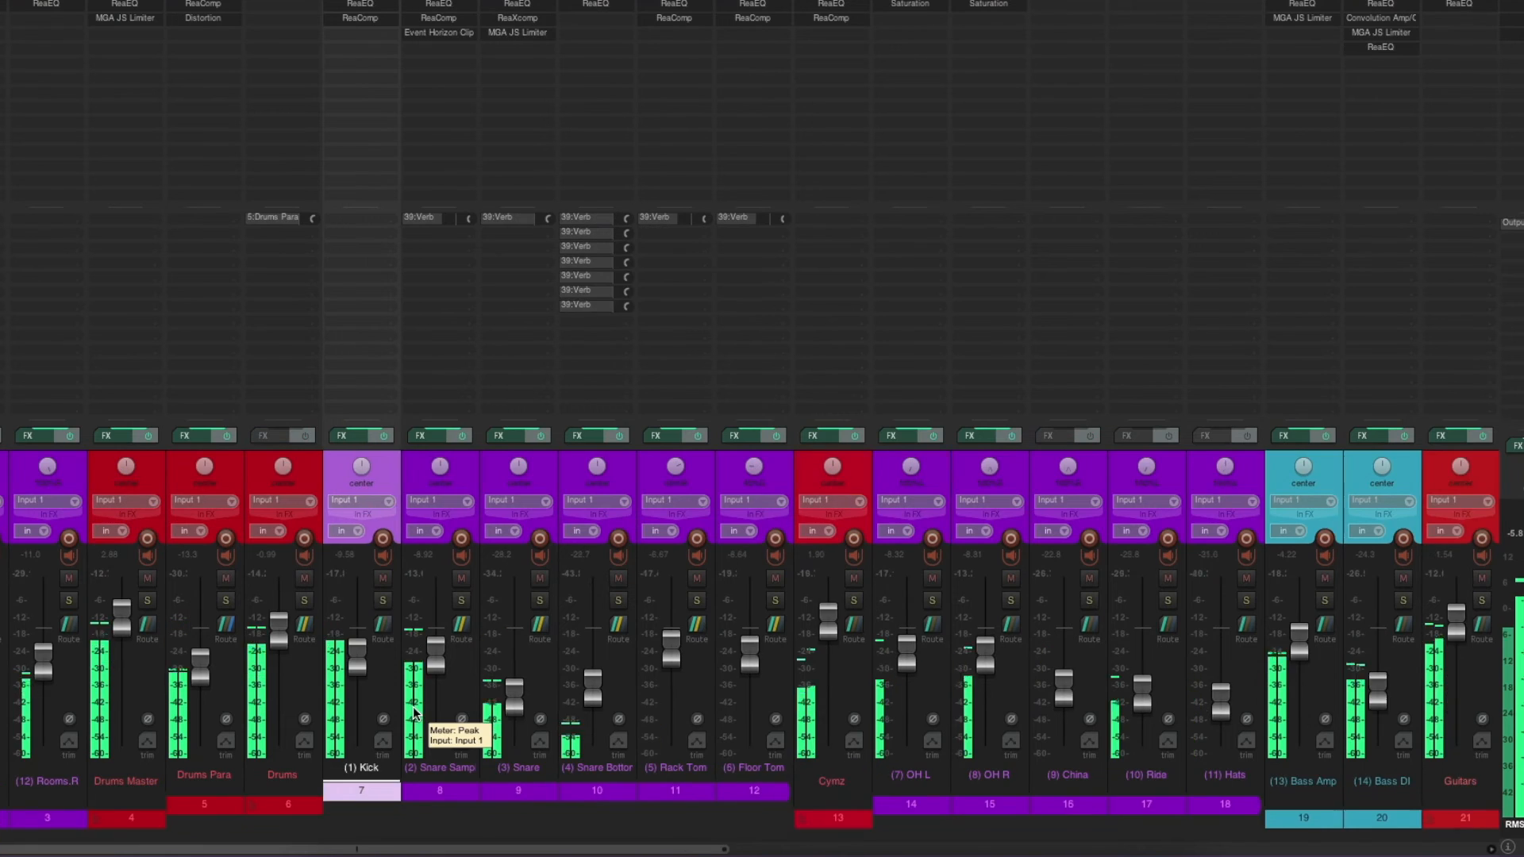
{"action": "scroll", "coordinate": [413, 713], "scroll_direction": "right", "scroll_amount": 3}
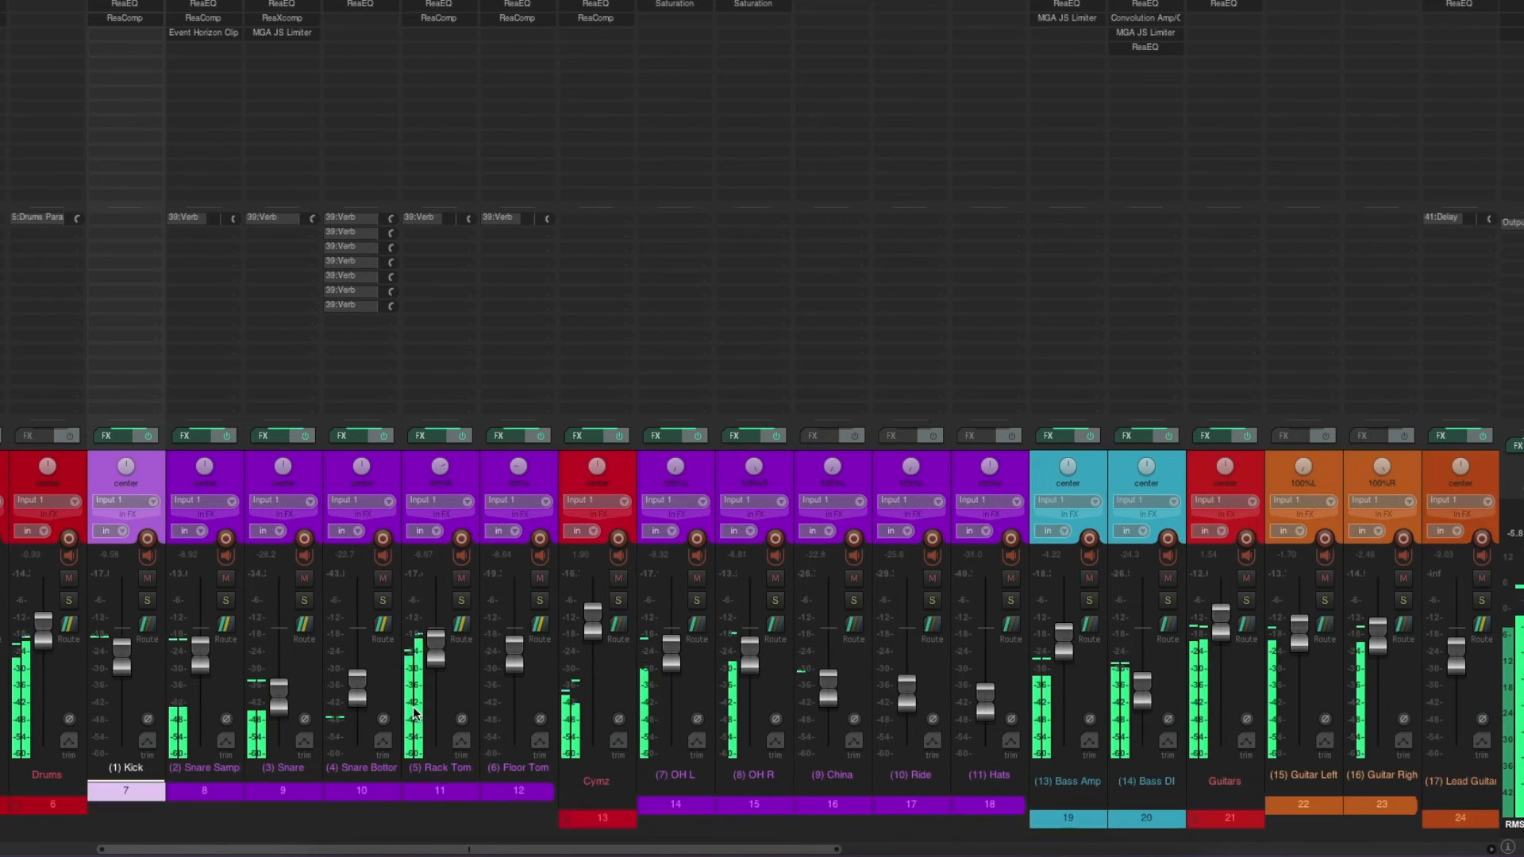
{"action": "scroll", "coordinate": [413, 713], "scroll_direction": "right", "scroll_amount": 8}
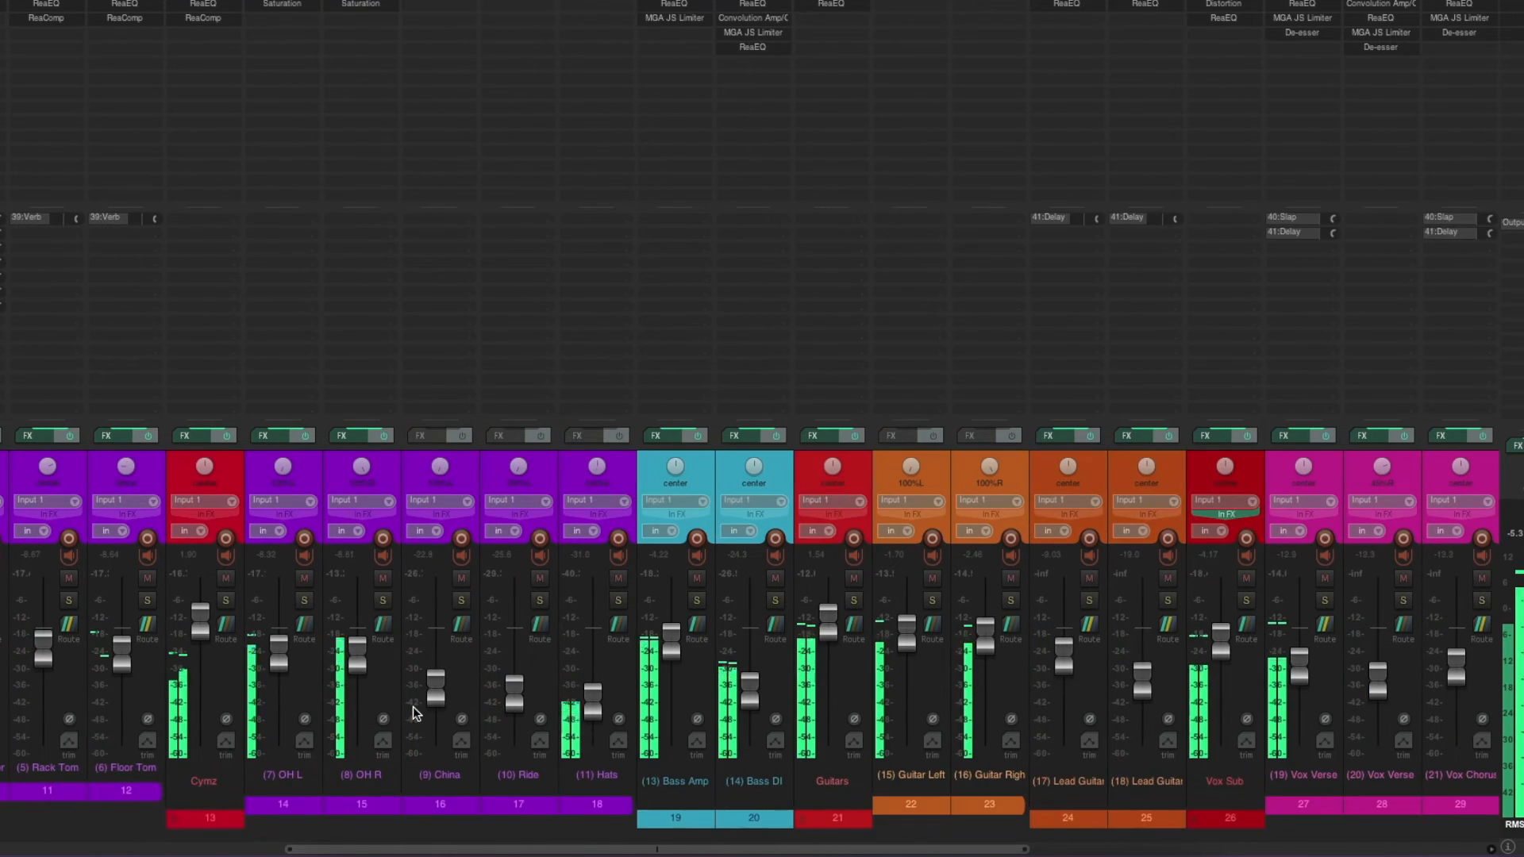